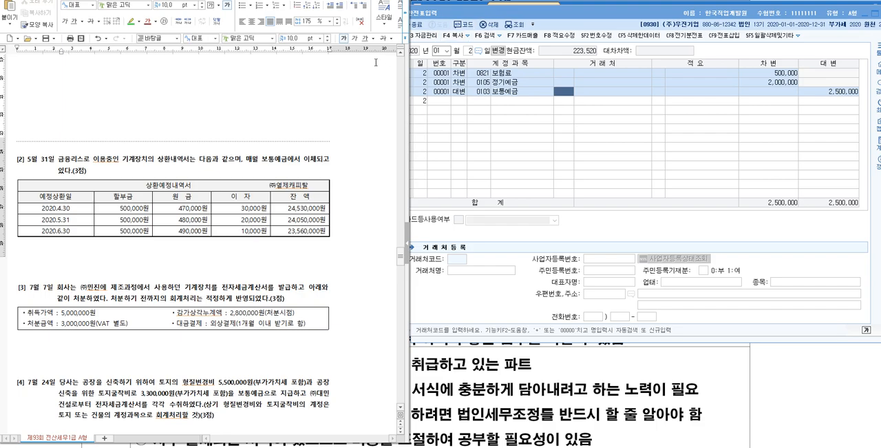
# - Highlight the journal entry line debiting 급여 and crediting 보통예금 under question [1] in green
pyautogui.scroll(6, 234, 97)
pyautogui.scroll(15, 232, 106)
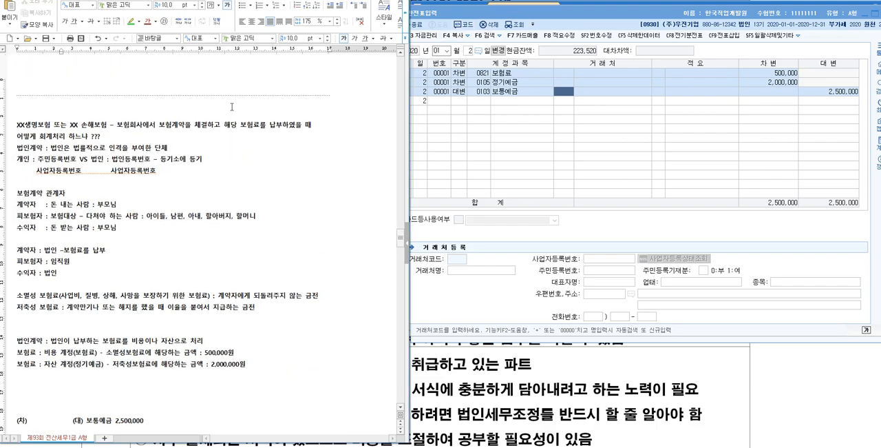
pyautogui.scroll(-3, 233, 106)
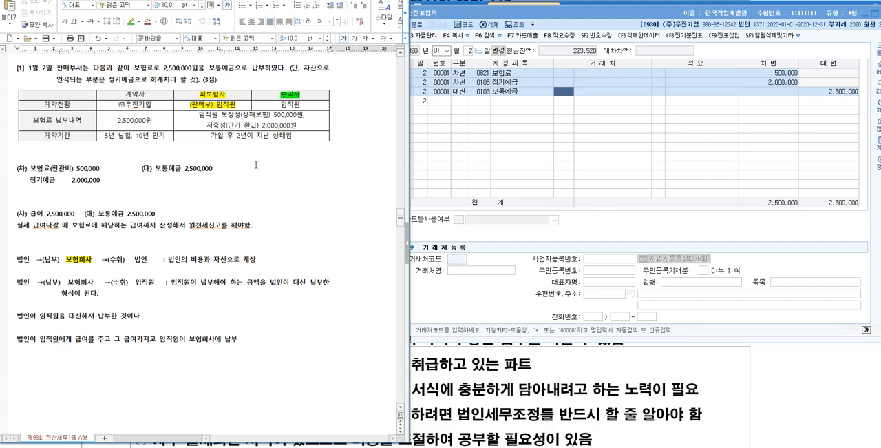
pyautogui.moveTo(308, 93); pyautogui.dragTo(305, 104)
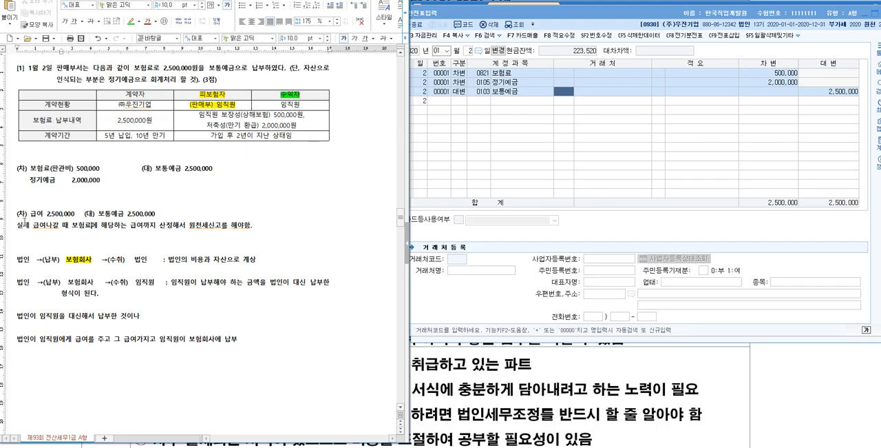
pyautogui.moveTo(15, 214); pyautogui.dragTo(170, 220)
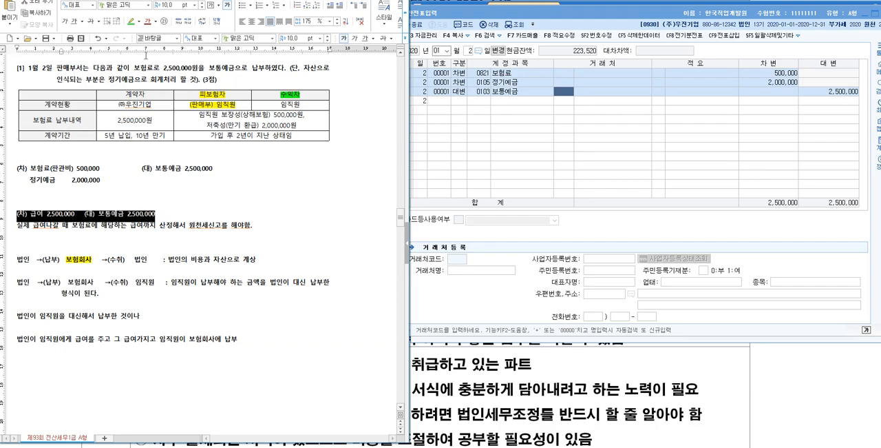
pyautogui.click(131, 20)
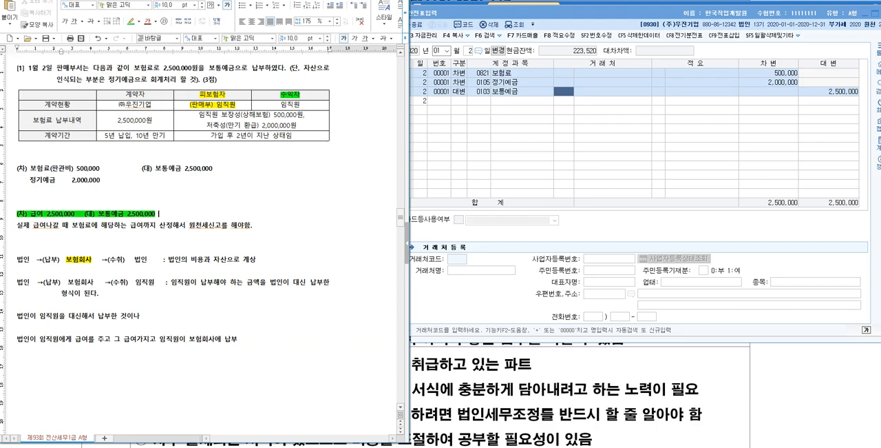
# - Add the note "- 시험출제 되기 많이 힘듬" after the highlighted 급여 journal entry
pyautogui.write('험출제 되기 많이 해')
pyautogui.write('듬')
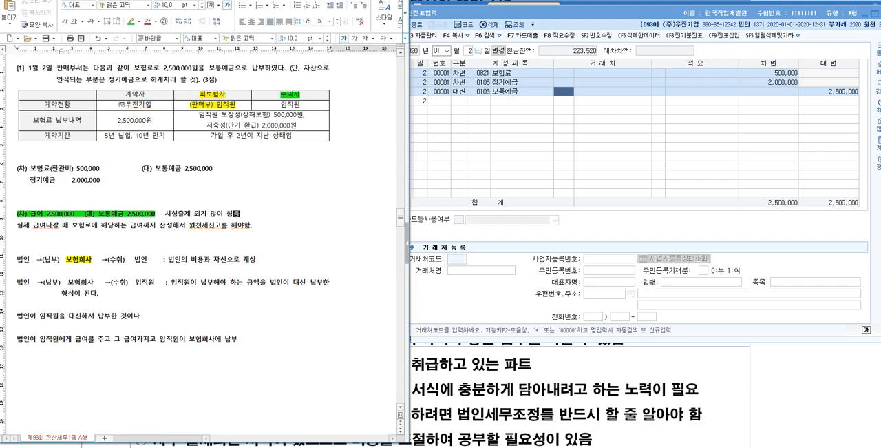
# - Review question [1]'s 보험료/정기예금 journal entry against the 보장성 and 저축성 items in the table and the 정기예금 instruction
pyautogui.moveTo(16, 169); pyautogui.dragTo(100, 181)
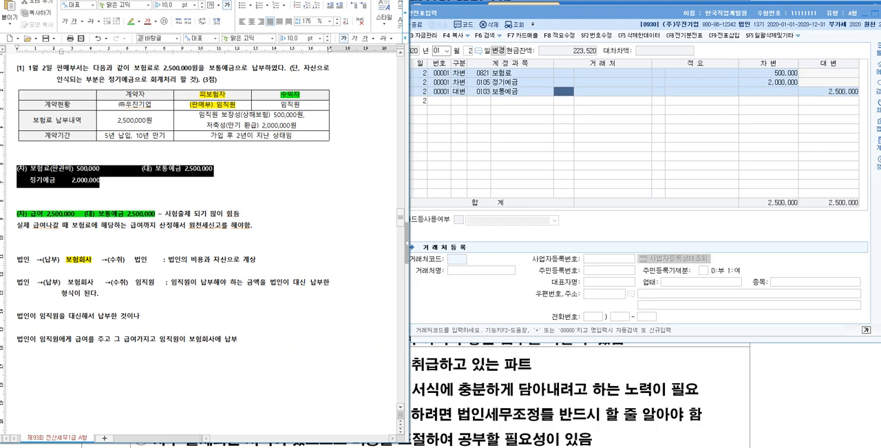
pyautogui.click(239, 183)
pyautogui.doubleClick(246, 114)
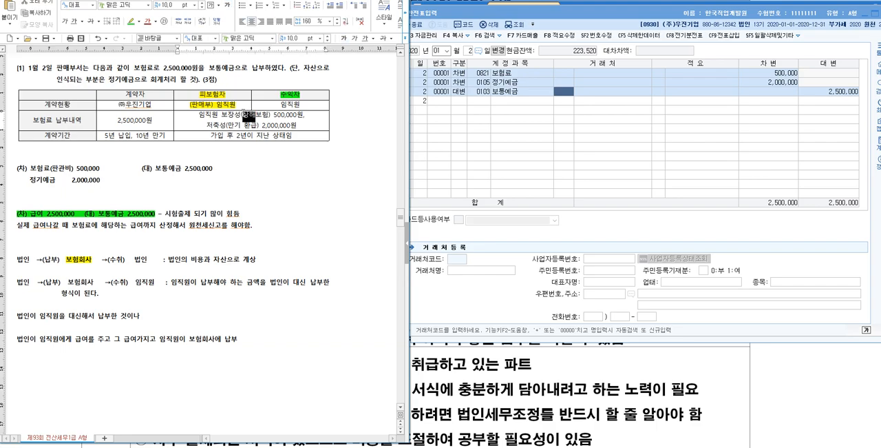
pyautogui.press('Hangul_Hanja')
pyautogui.moveTo(220, 114); pyautogui.dragTo(239, 115)
pyautogui.moveTo(206, 126); pyautogui.dragTo(223, 126)
pyautogui.press('Hangul_Hanja')
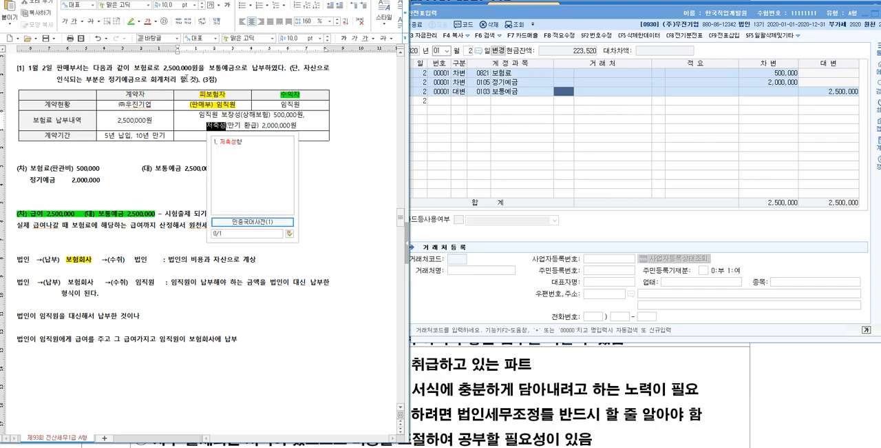
pyautogui.click(181, 79)
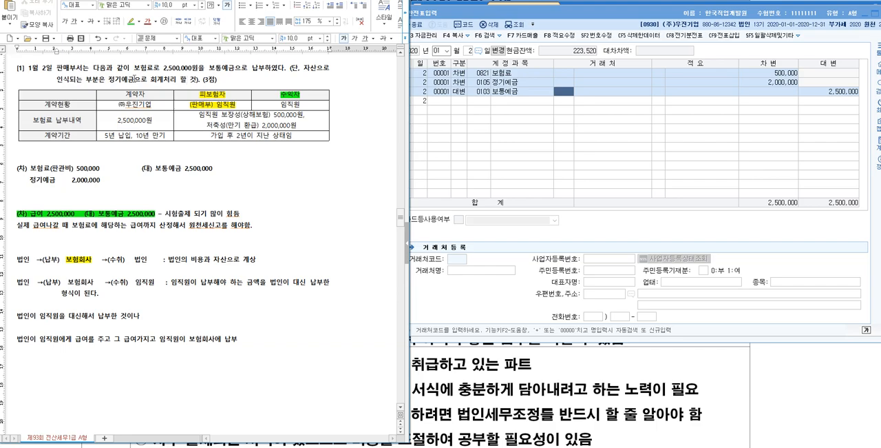
pyautogui.moveTo(134, 79); pyautogui.dragTo(98, 79)
pyautogui.moveTo(109, 184); pyautogui.dragTo(19, 159)
# - Add blank lines below question [2]'s repayment table and enter the journal entry outline "(차)" and "(대) 보통예금"
pyautogui.scroll(-4, 99, 141)
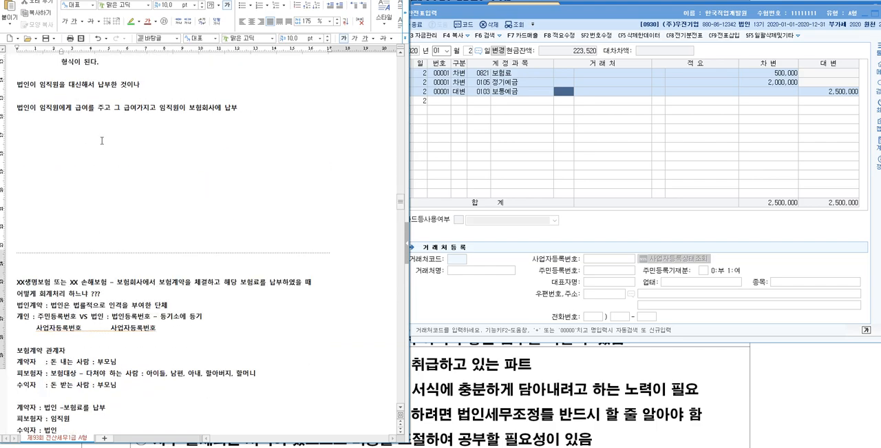
pyautogui.scroll(-5, 200, 198)
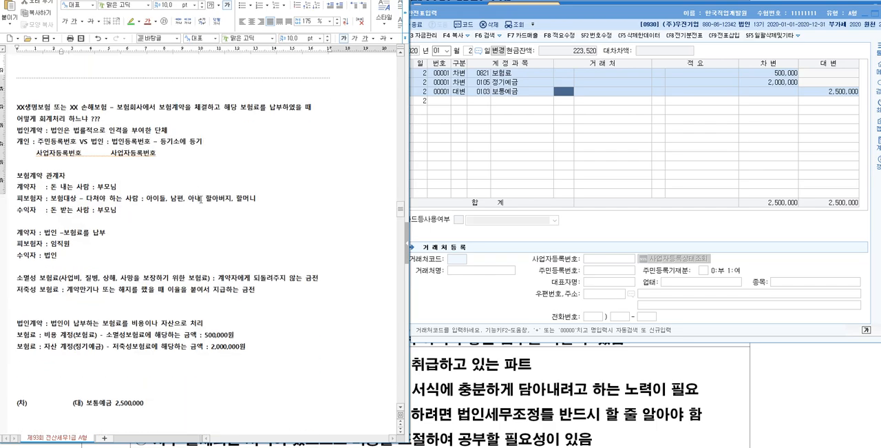
pyautogui.scroll(-4, 199, 197)
pyautogui.scroll(-10, 206, 205)
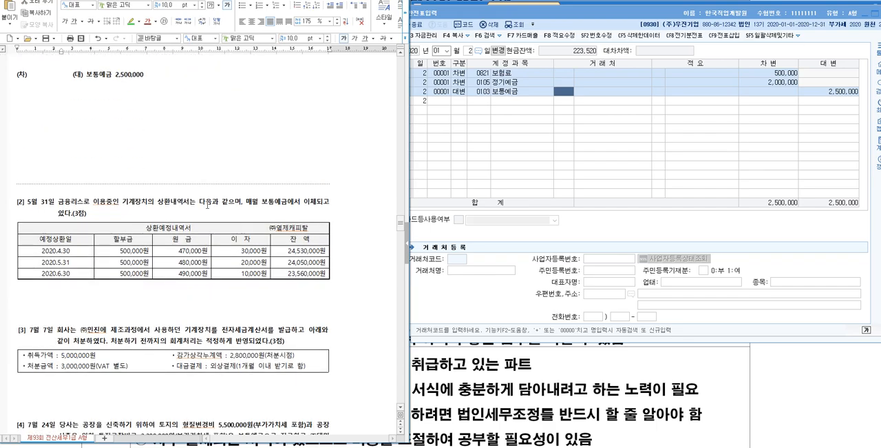
pyautogui.scroll(2, 210, 207)
pyautogui.click(177, 186)
pyautogui.press('Return')
pyautogui.press('Return')
pyautogui.press('Return')
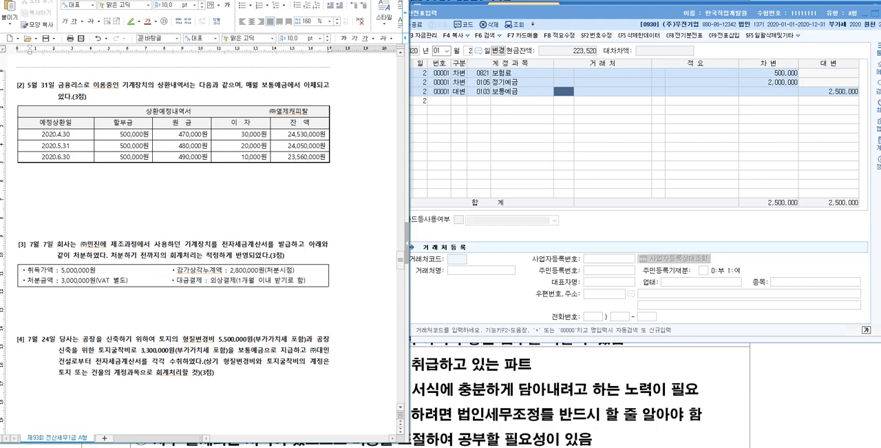
pyautogui.write('(차')
pyautogui.write('(대) 보통예금')
pyautogui.moveTo(263, 85); pyautogui.dragTo(19, 77)
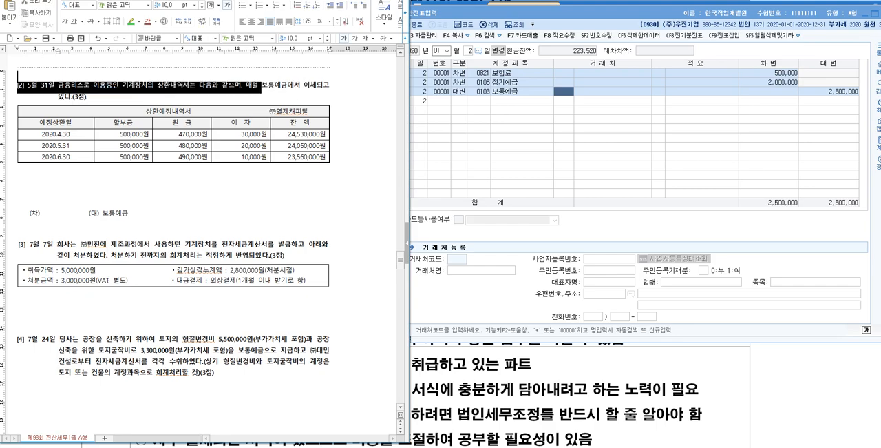
pyautogui.scroll(1, 200, 241)
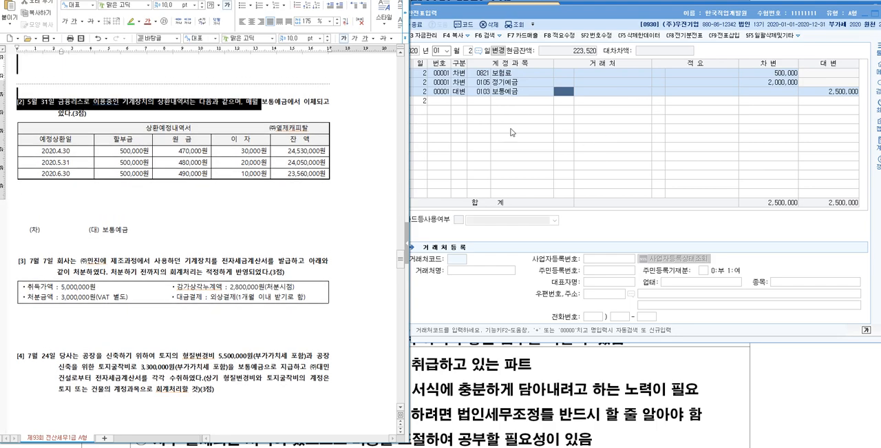
pyautogui.click(323, 108)
pyautogui.click(135, 223)
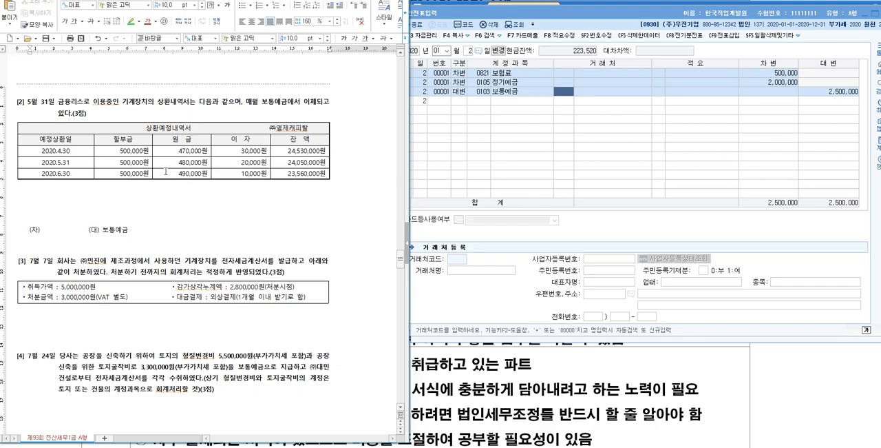
# - Highlight the 2020.5.31 row of question [2]'s lease repayment table in yellow
pyautogui.moveTo(26, 103); pyautogui.dragTo(58, 104)
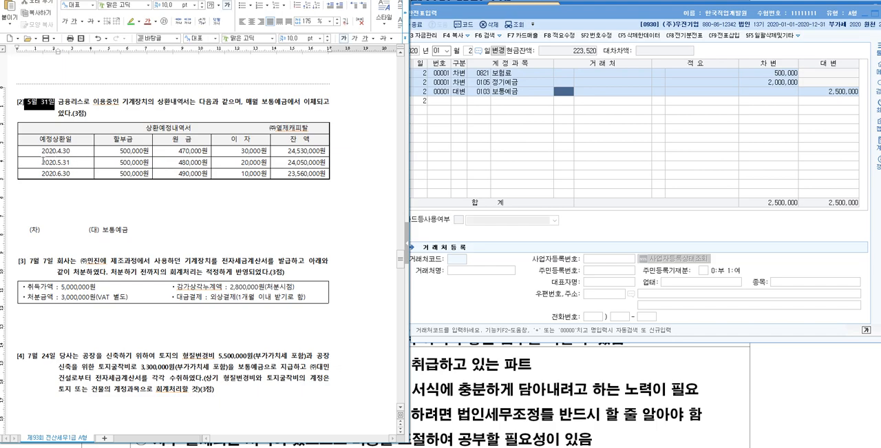
pyautogui.moveTo(38, 161)
pyautogui.mouseDown()
pyautogui.moveTo(255, 151)
pyautogui.moveTo(300, 162)
pyautogui.mouseUp()
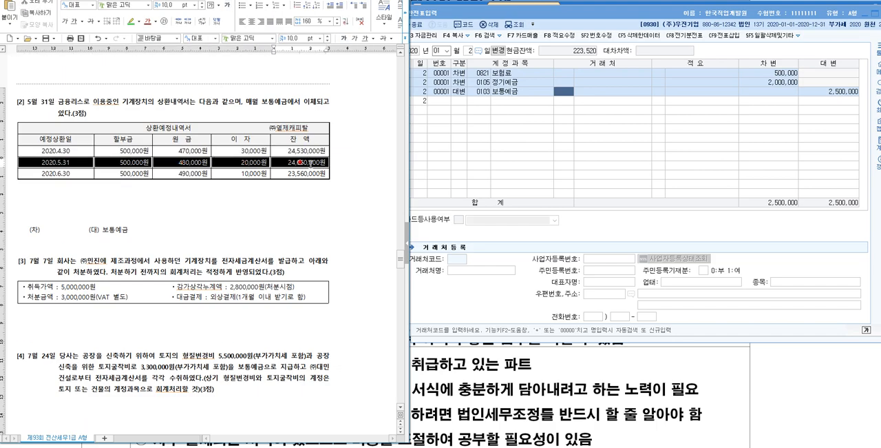
pyautogui.click(139, 23)
pyautogui.click(155, 51)
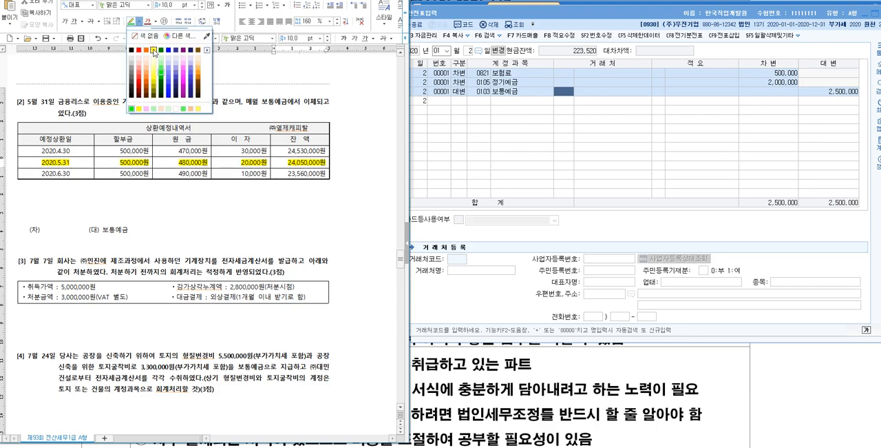
pyautogui.click(161, 203)
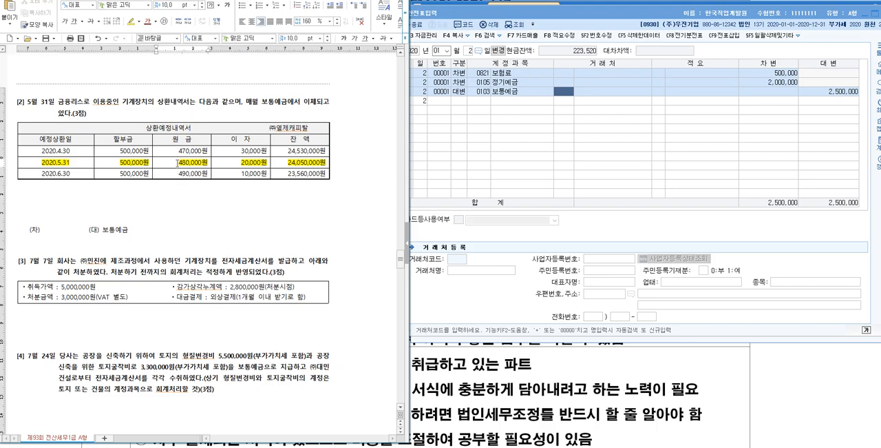
pyautogui.click(283, 165)
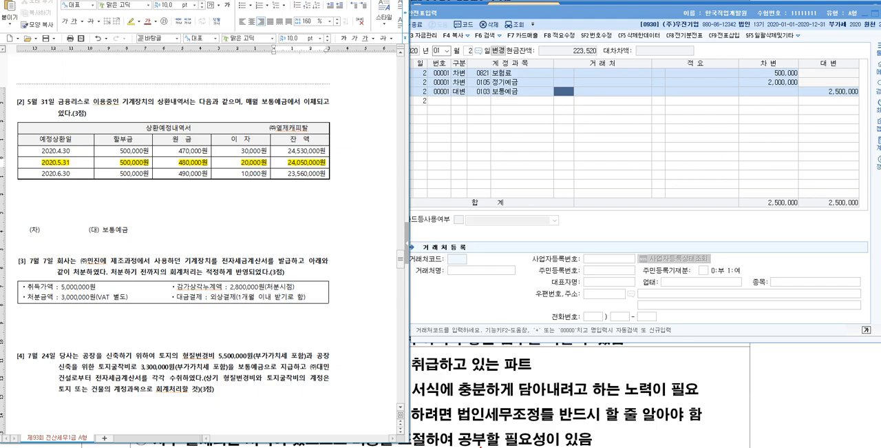
# - Switch to KcLep, close the voucher entry window and display the 재무상태표 for month 4 of 2020
pyautogui.press('Escape')
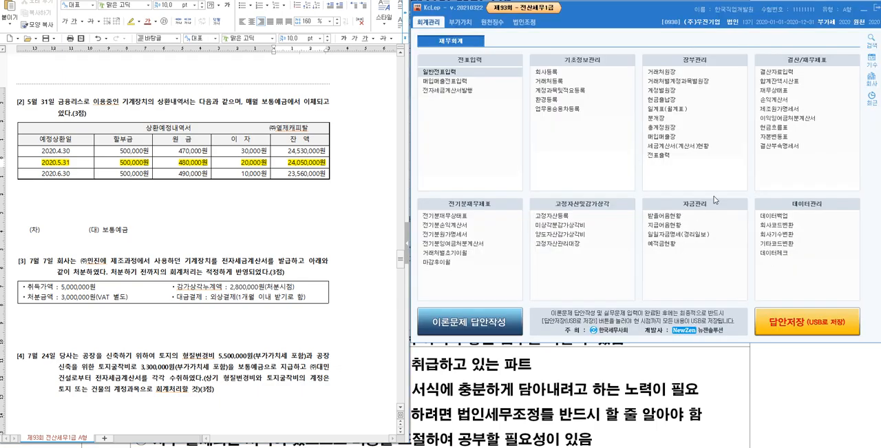
pyautogui.click(791, 94)
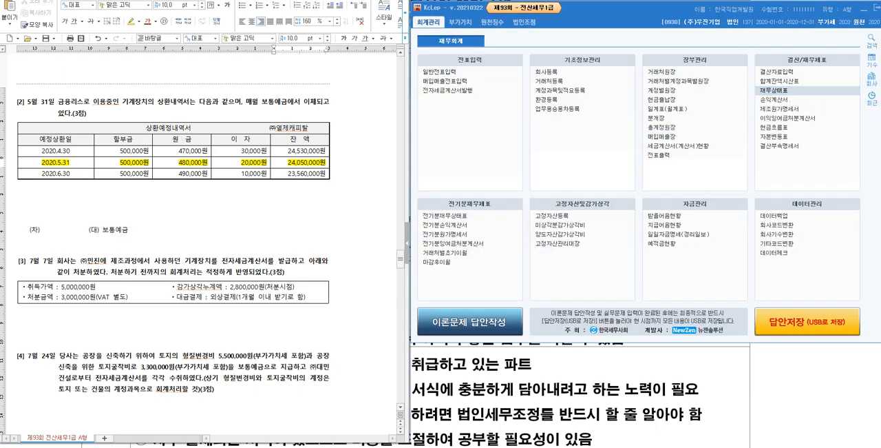
pyautogui.moveTo(294, 91); pyautogui.dragTo(671, 32)
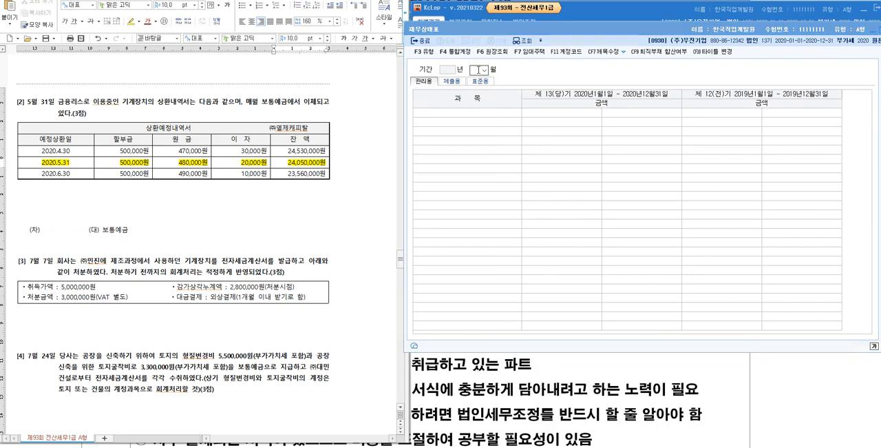
pyautogui.click(477, 72)
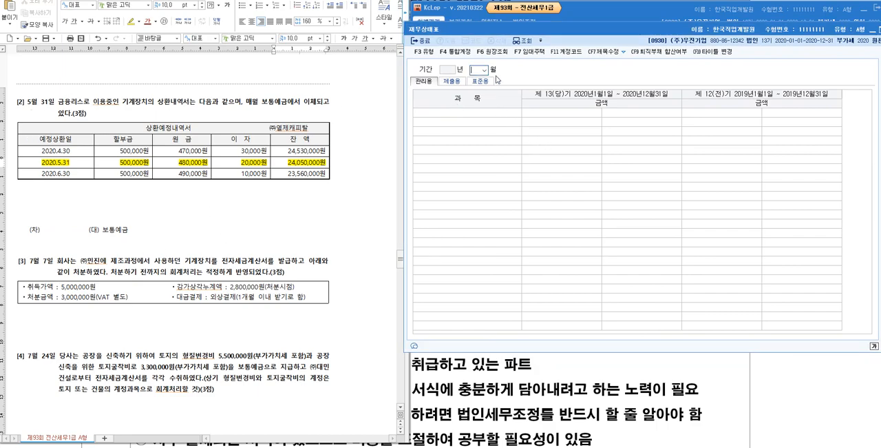
pyautogui.write('4')
pyautogui.press('Return')
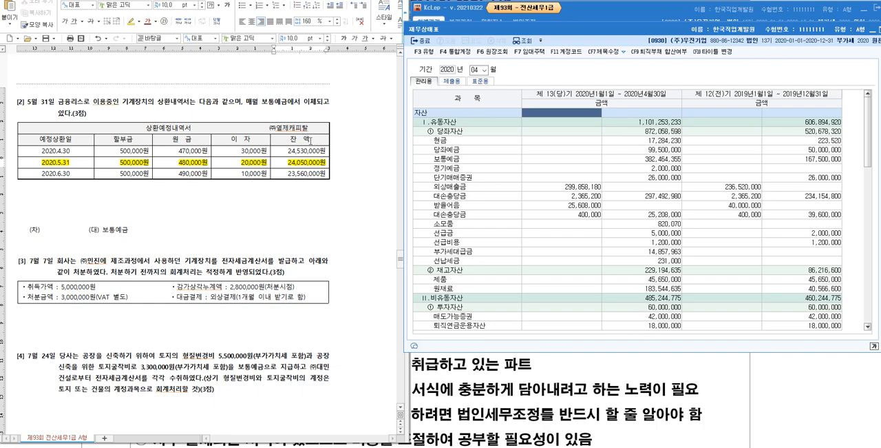
# - Find the 리스부채 balance in the 재무상태표 and compare it with the 2020.4.30 and 2020.5.31 balances in the repayment table
pyautogui.scroll(-6, 577, 220)
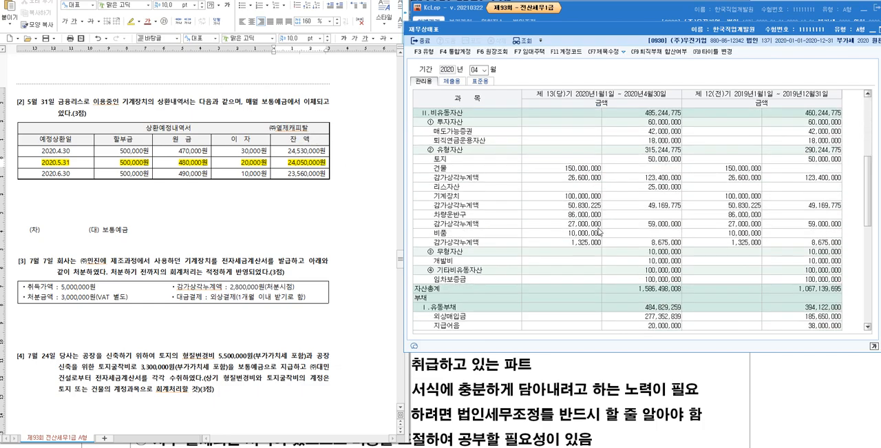
pyautogui.scroll(-3, 616, 178)
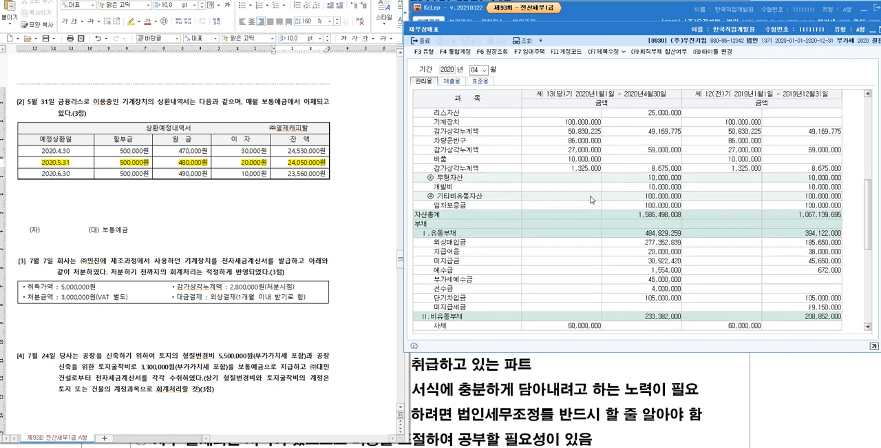
pyautogui.scroll(-4, 618, 179)
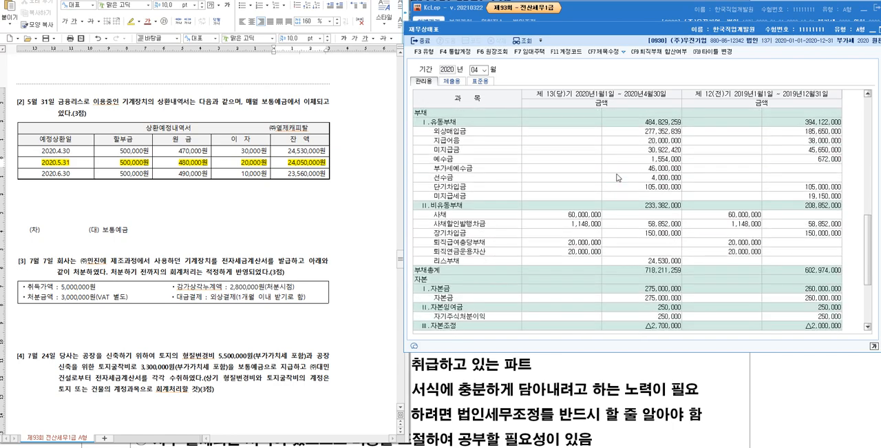
pyautogui.scroll(-1, 618, 177)
pyautogui.click(671, 241)
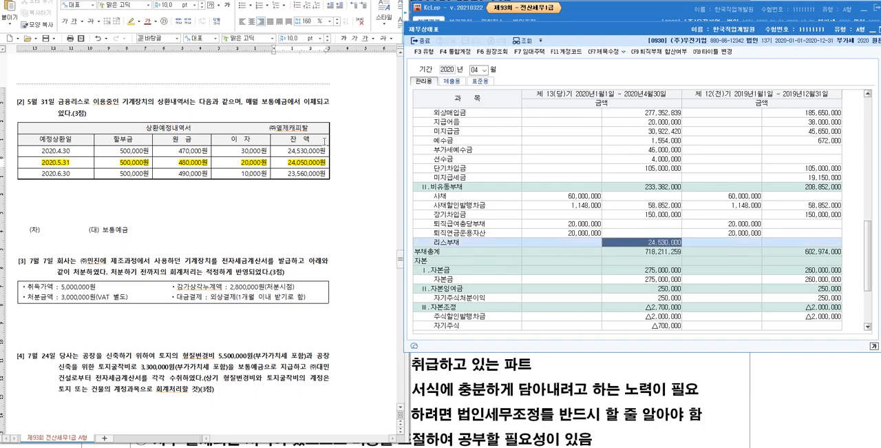
pyautogui.moveTo(287, 151); pyautogui.dragTo(328, 151)
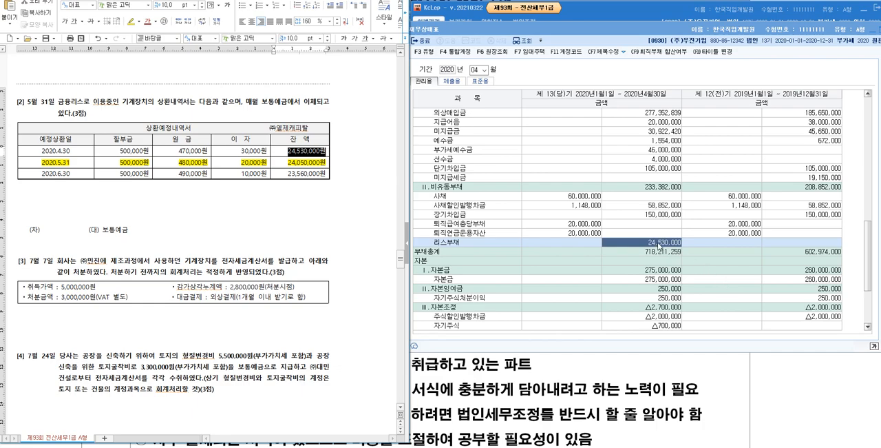
pyautogui.click(321, 157)
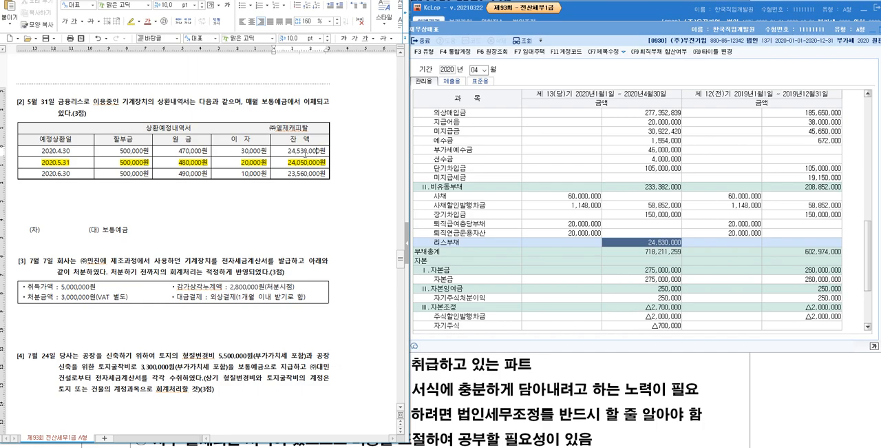
pyautogui.click(71, 162)
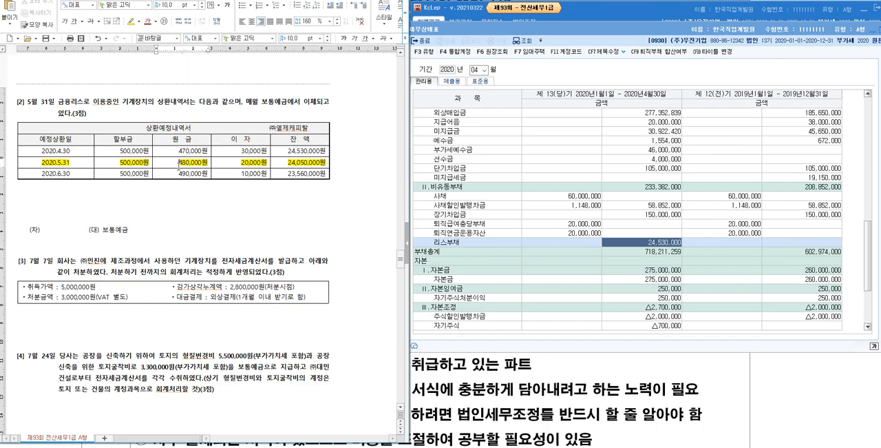
pyautogui.click(307, 163)
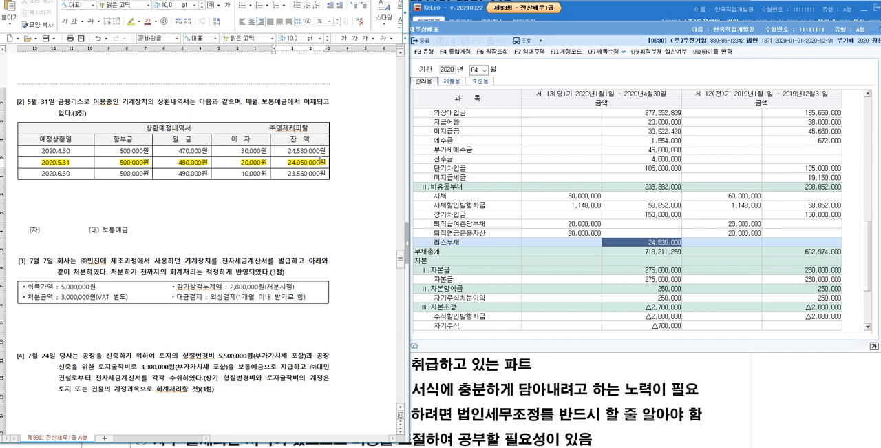
# - Check the principal and remaining balance in question [2]'s 2020.5.31 row against the 리스부채 amount in the 재무상태표
pyautogui.moveTo(179, 164); pyautogui.dragTo(210, 165)
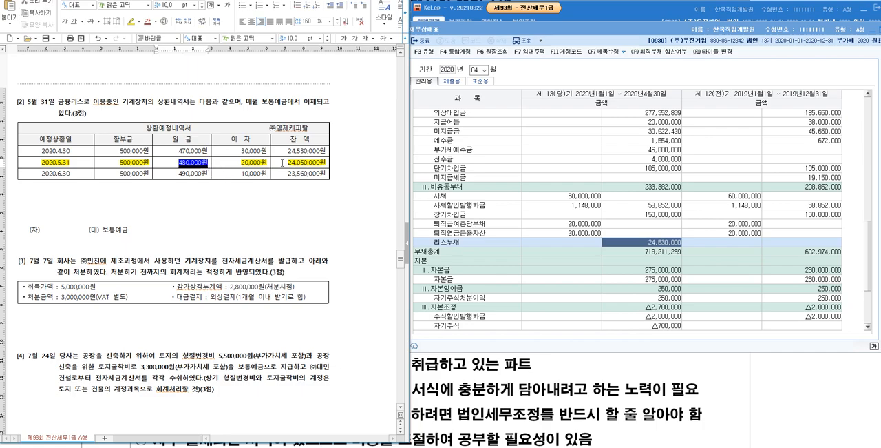
pyautogui.moveTo(288, 163); pyautogui.dragTo(325, 163)
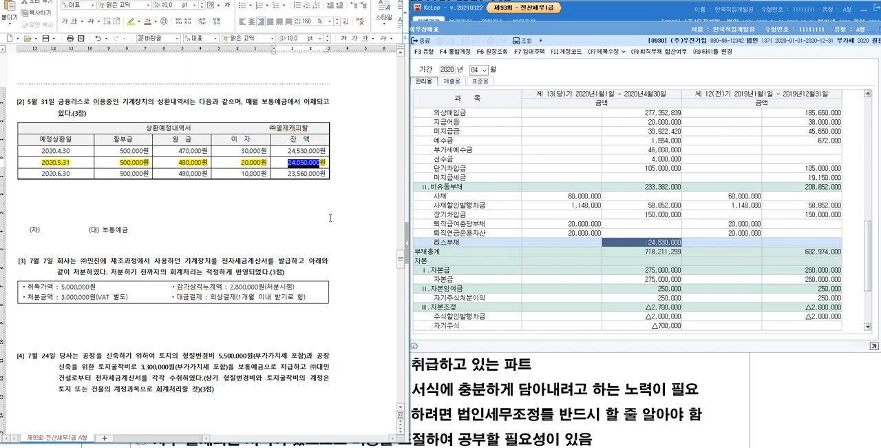
pyautogui.click(664, 245)
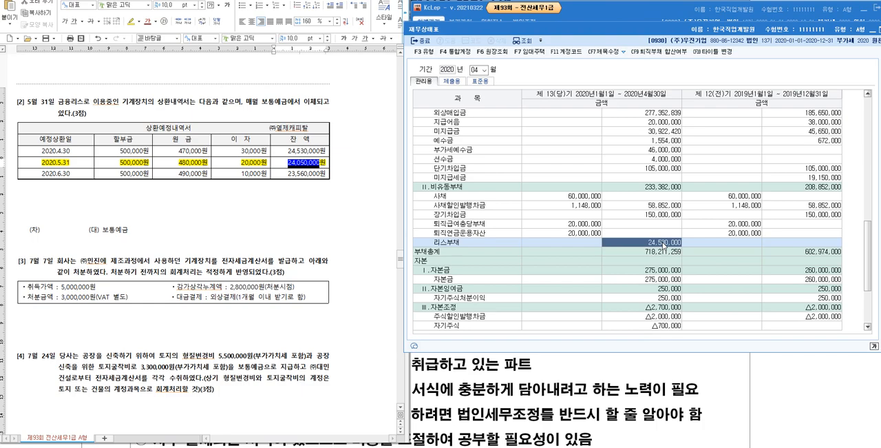
# - Open the 원장조회 ledger for 리스부채 and examine the 02-28 and 04-30 entries, including their 거래처 and 대변 amount
pyautogui.doubleClick(663, 245)
pyautogui.click(651, 128)
pyautogui.click(645, 103)
pyautogui.click(649, 129)
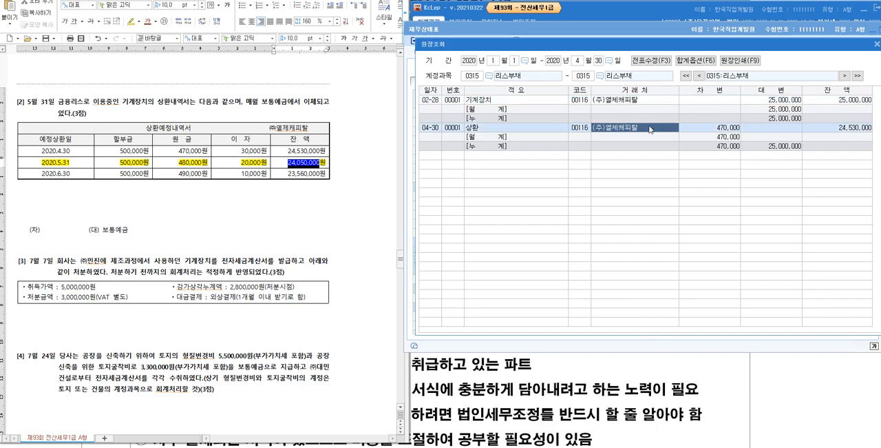
pyautogui.click(653, 103)
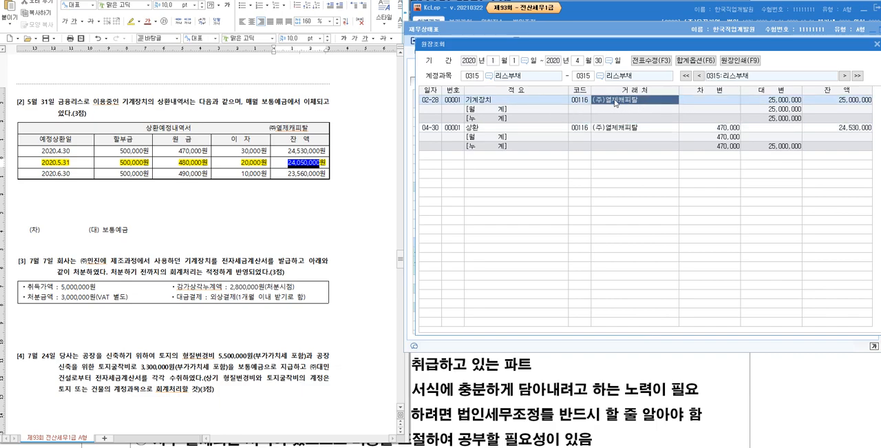
pyautogui.click(776, 102)
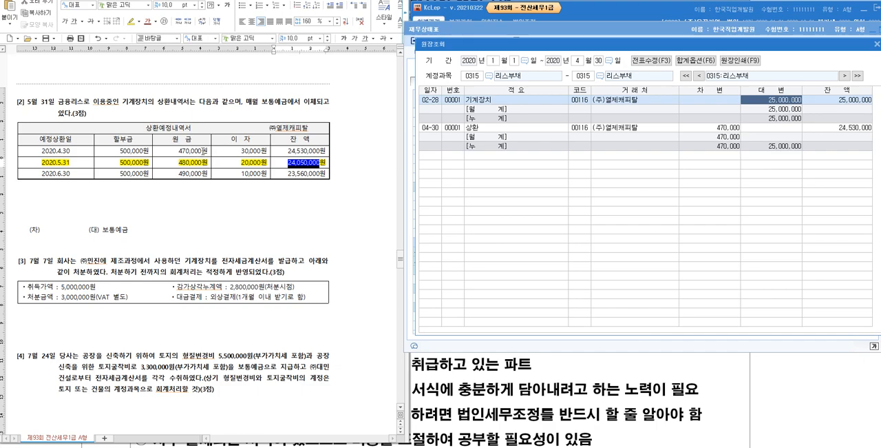
# - Compare the 2020.4.30 principal and balance in the repayment table with the 리스부채 ledger and close the ledger
pyautogui.moveTo(179, 151); pyautogui.dragTo(208, 154)
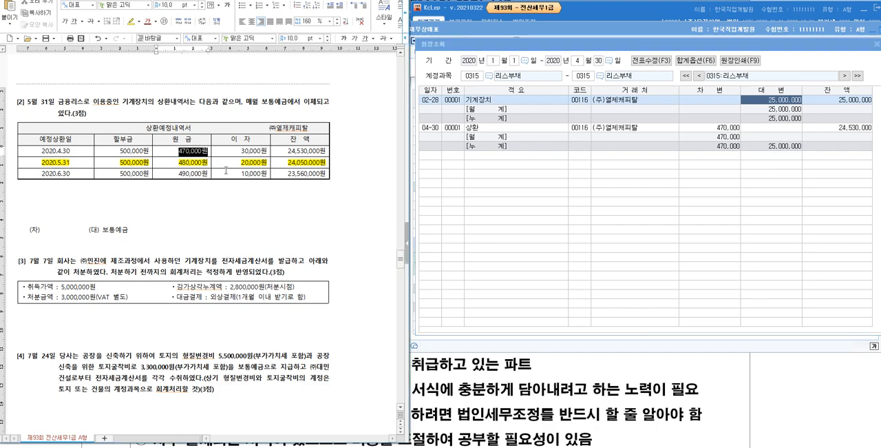
pyautogui.moveTo(285, 149); pyautogui.dragTo(325, 149)
pyautogui.click(323, 150)
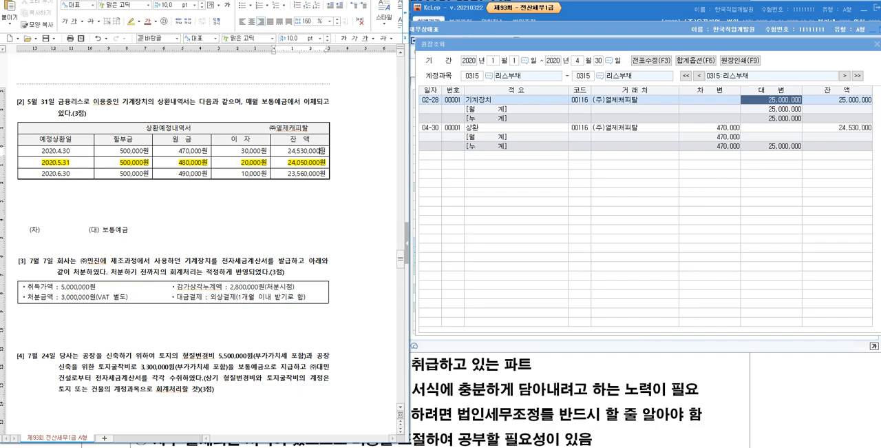
pyautogui.click(876, 44)
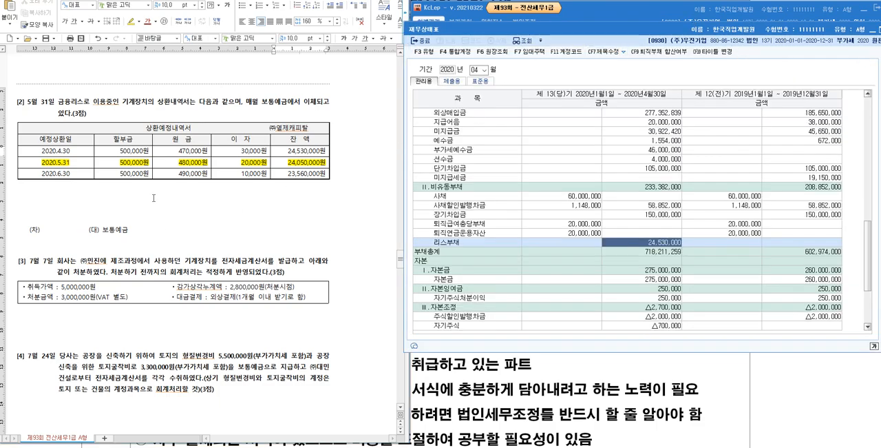
# - In question [2]'s journal entry, add 500,000 after "보통예금" and "원금 480,000" on the debit side
pyautogui.click(157, 233)
pyautogui.write('500,000')
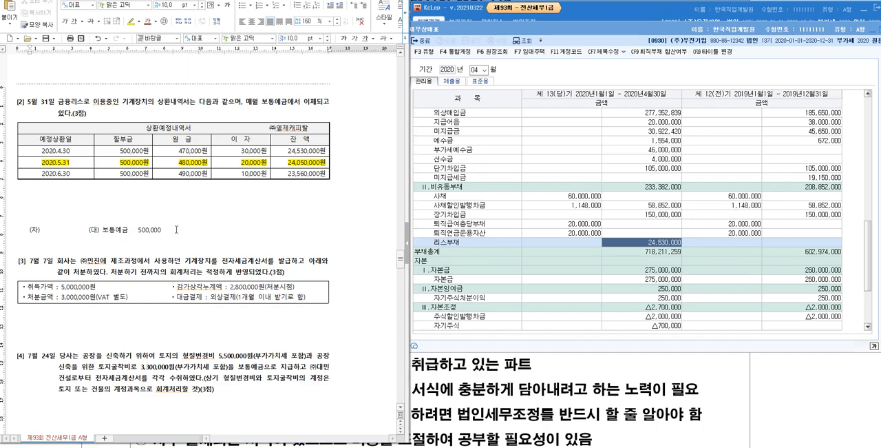
pyautogui.click(59, 230)
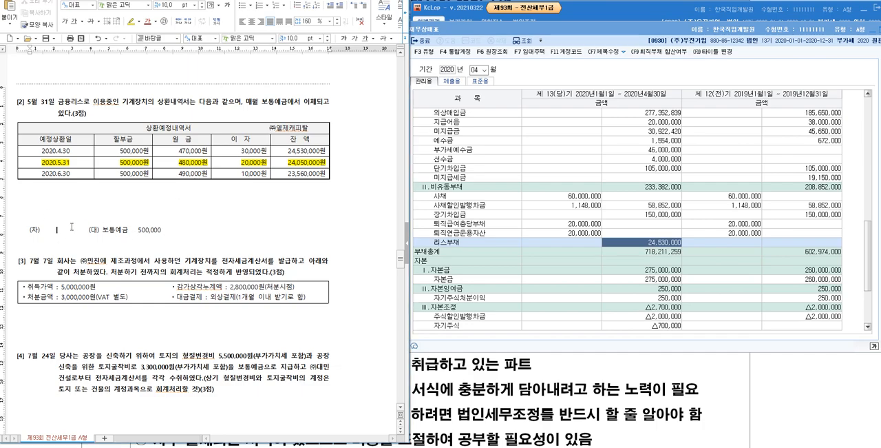
pyautogui.write('원금')
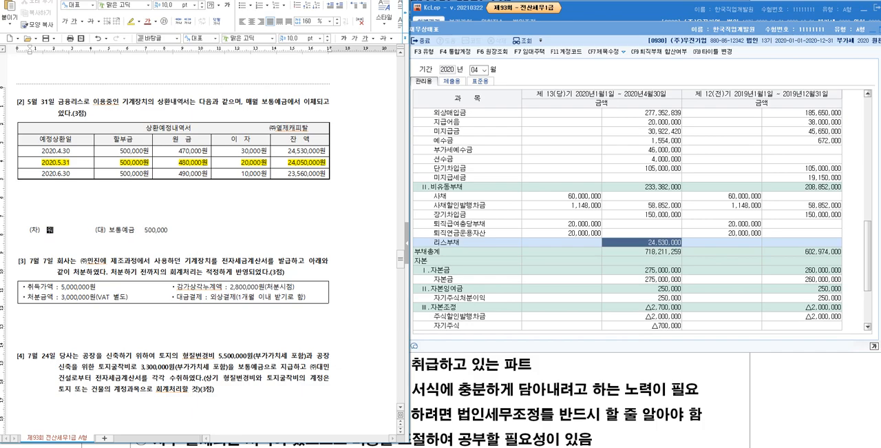
pyautogui.write(' 48,0')
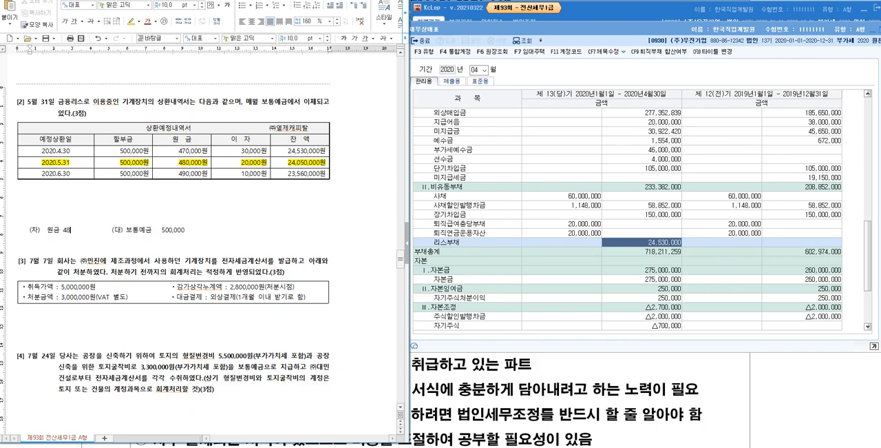
pyautogui.press('BackSpace')
pyautogui.press('BackSpace')
pyautogui.write('0,000')
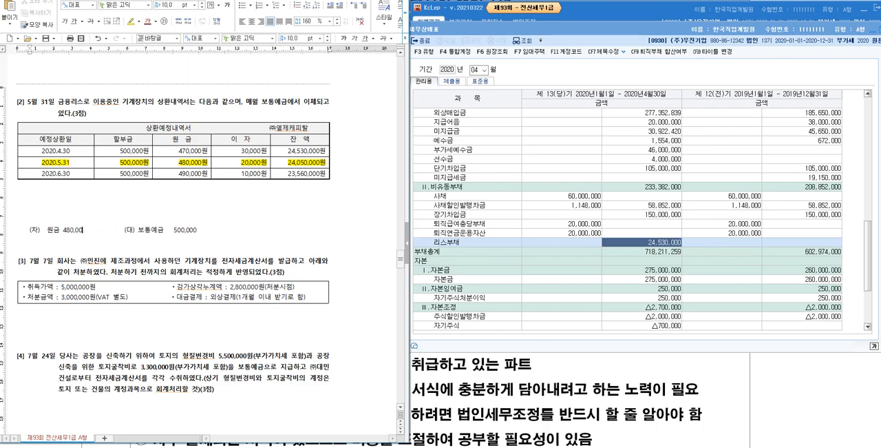
# - Add "이자 20,000" on the line below the 원금 debit entry in question [2]
pyautogui.press('Down')
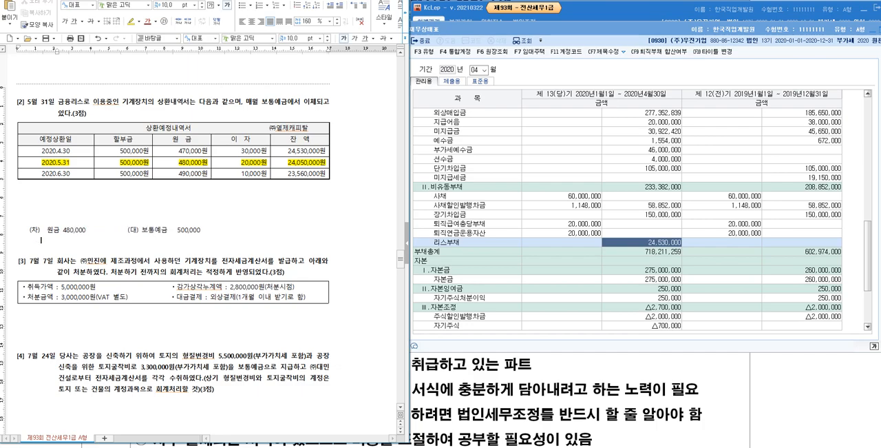
pyautogui.write('이자 20,000')
# - Check the liability account in the 재무상태표 and the table's creditor, and insert "리스부채((주)열제캐피탈)" before 480,000 in the debit line
pyautogui.click(86, 230)
pyautogui.click(504, 244)
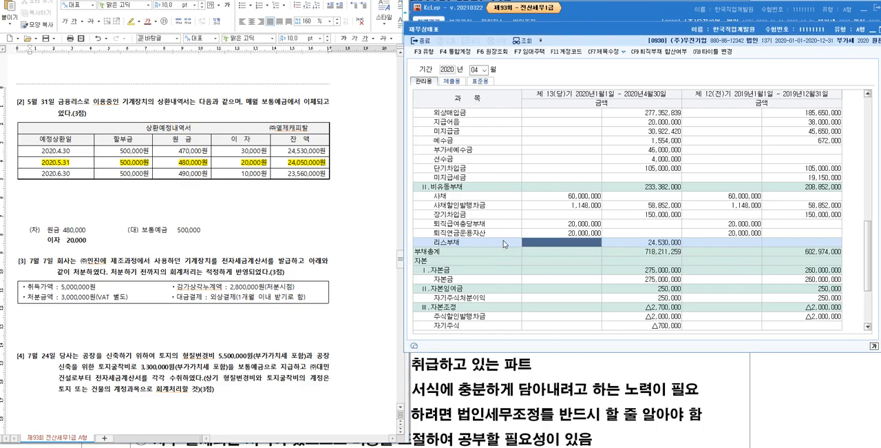
pyautogui.click(650, 245)
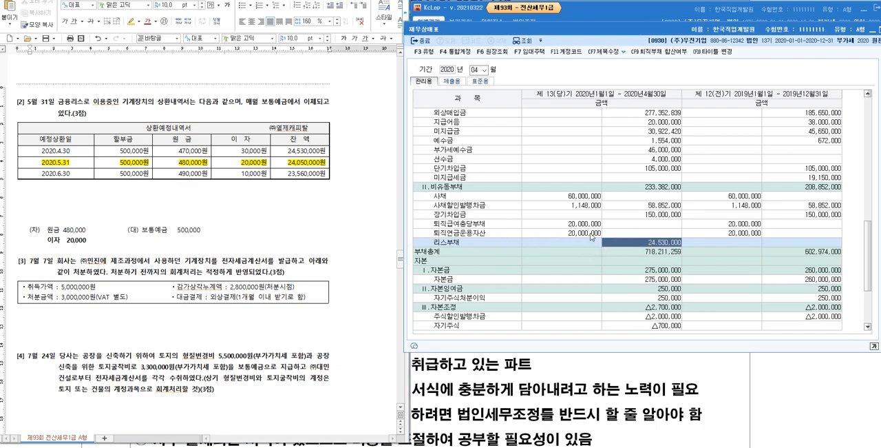
pyautogui.click(305, 125)
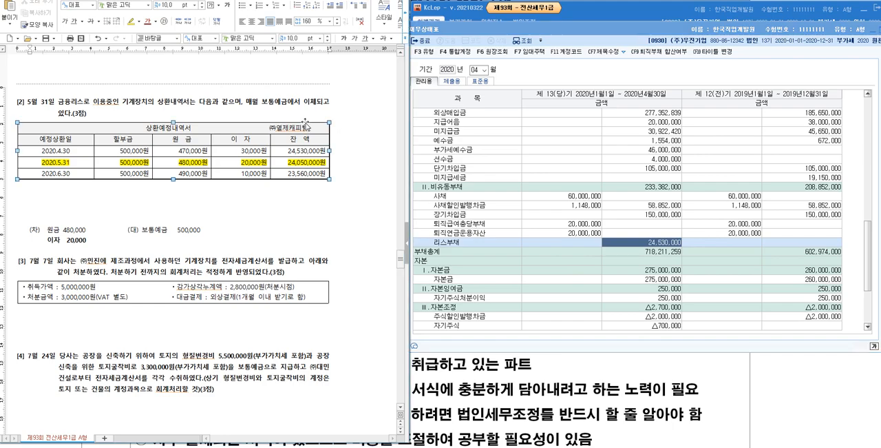
pyautogui.click(98, 96)
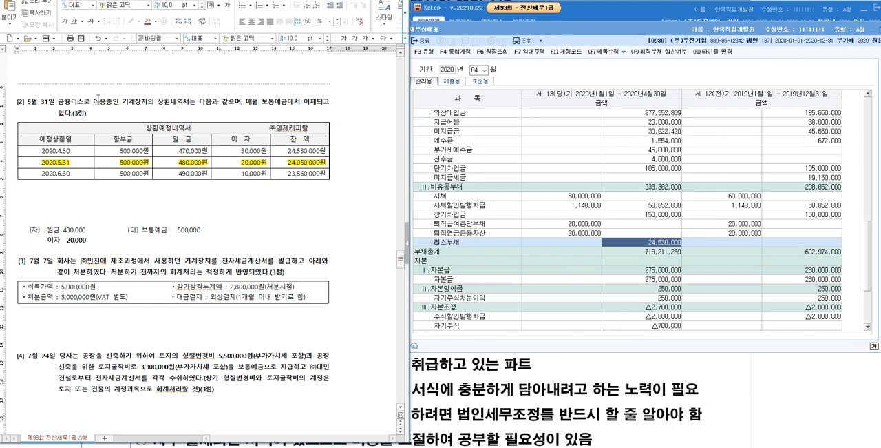
pyautogui.click(492, 245)
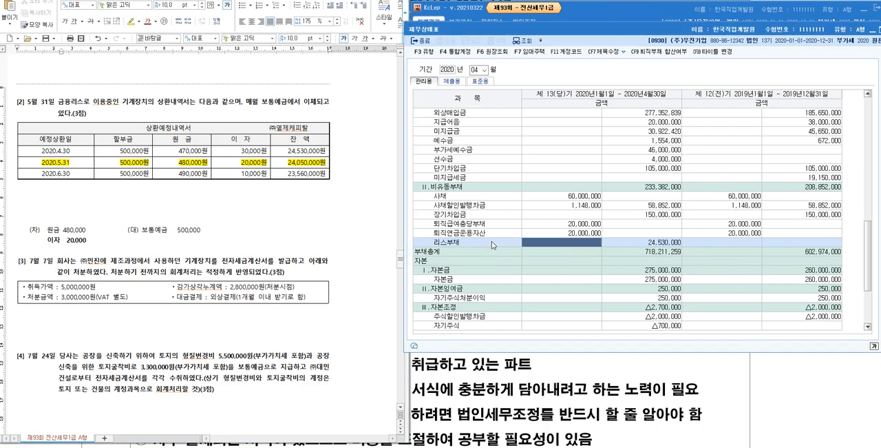
pyautogui.click(63, 232)
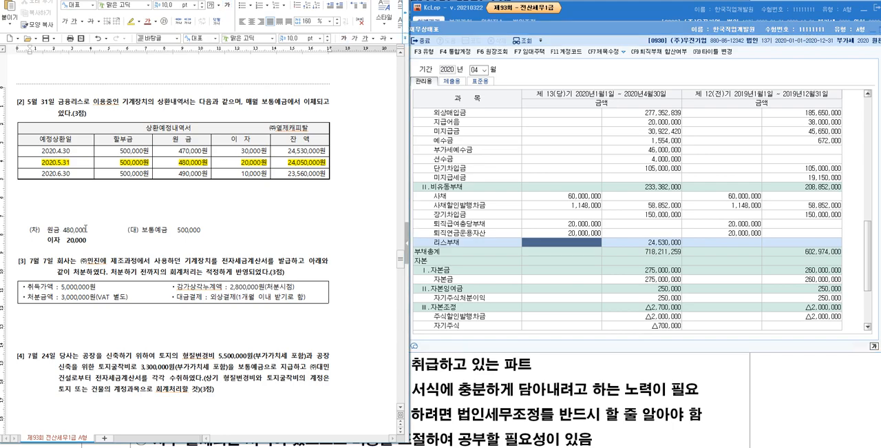
pyautogui.write('리스부채')
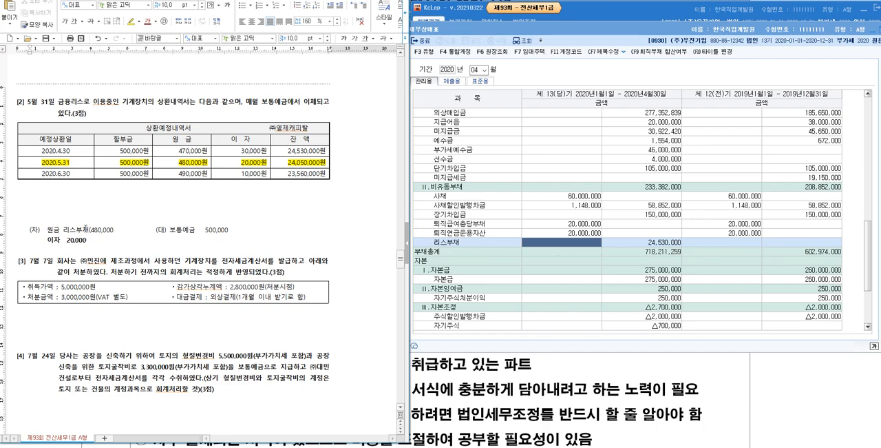
pyautogui.write(' (주)')
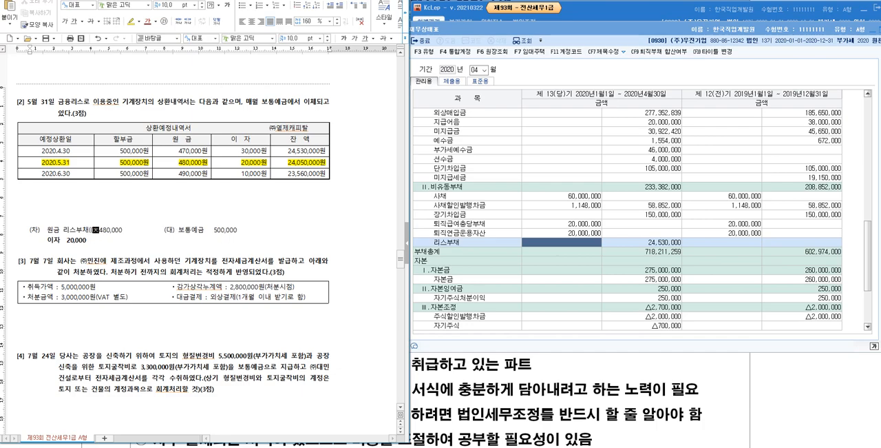
pyautogui.write('열제캐피탈')
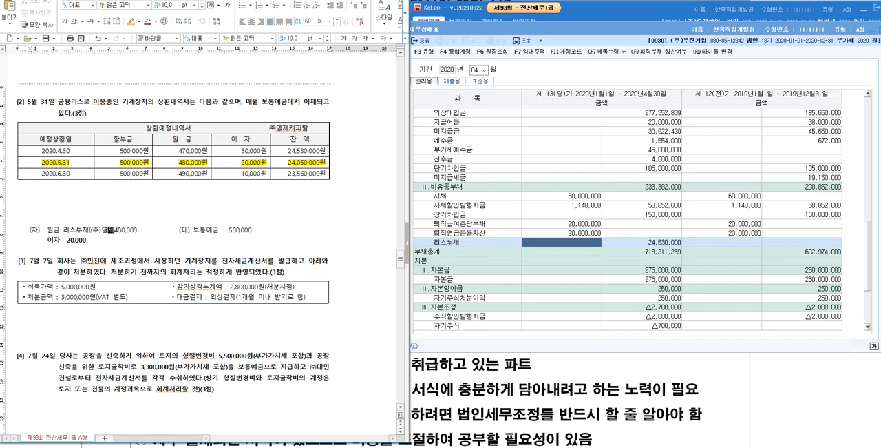
pyautogui.write(')')
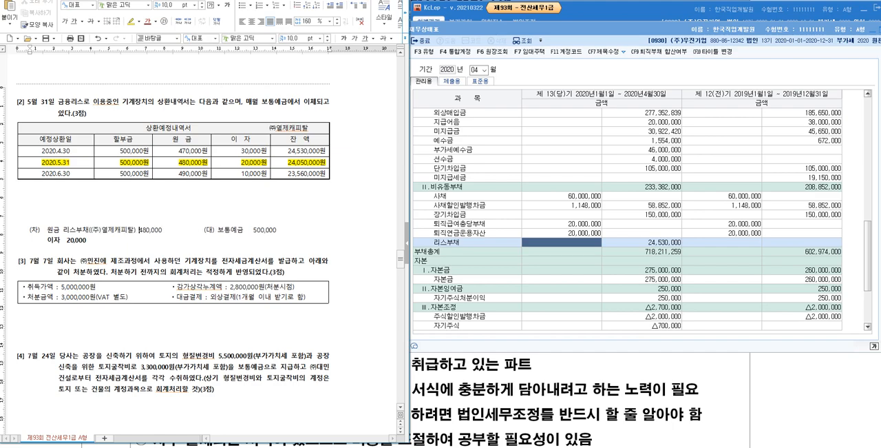
# - Insert the account name "이자비용" before 20,000 in the 이자 line of the journal entry
pyautogui.press('Down')
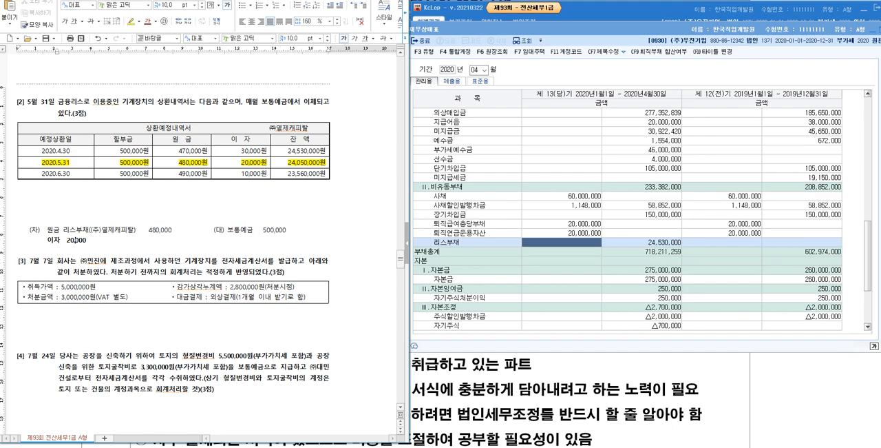
pyautogui.press('Left')
pyautogui.press('Left')
pyautogui.write('이자비용')
# - Separate 원금 from 리스부채 and 이자 from 이자비용 with hyphens in question [2]'s journal entry
pyautogui.click(64, 230)
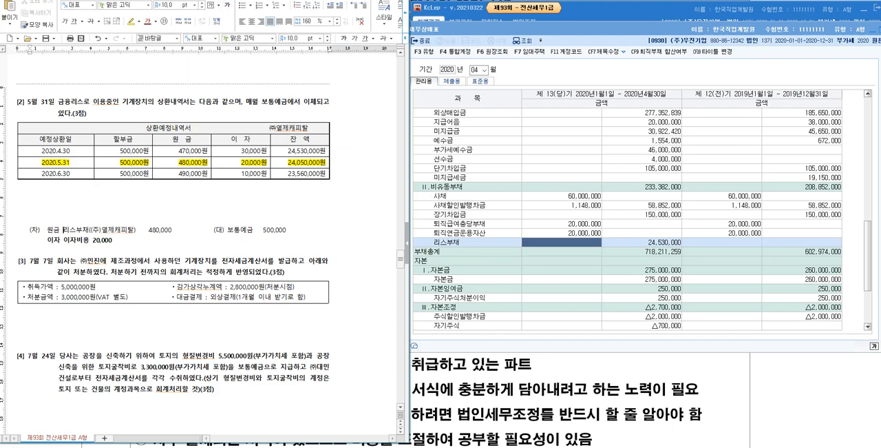
pyautogui.write('-')
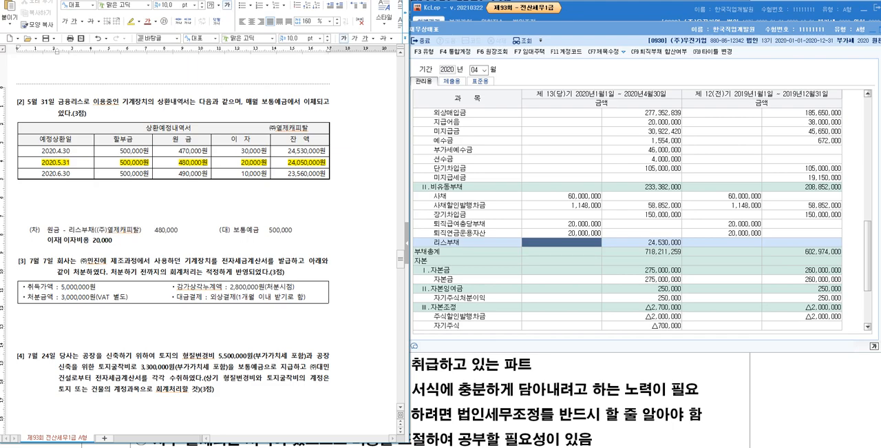
pyautogui.press('Down')
pyautogui.write('-')
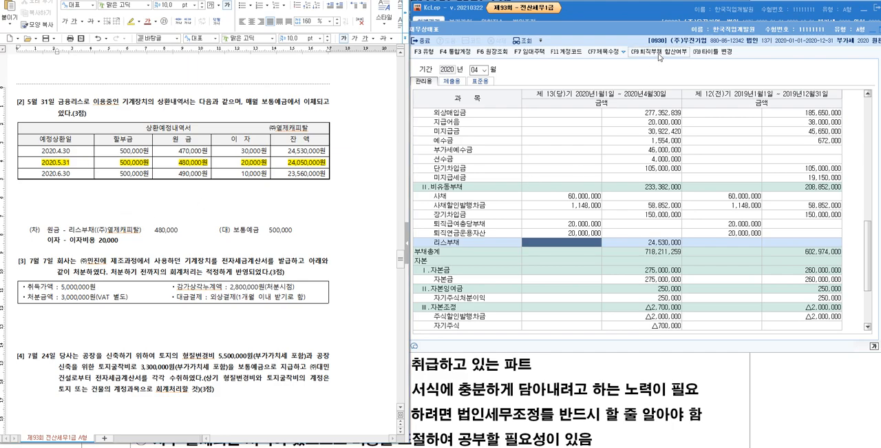
# - Close the 재무상태표 in KcLep, display the 일반전표입력 window and bring question [2] back into view in the document
pyautogui.press('Escape')
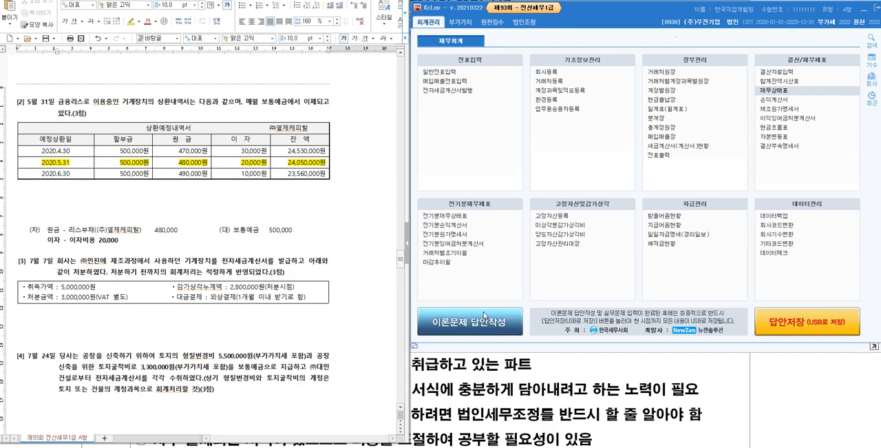
pyautogui.click(363, 447)
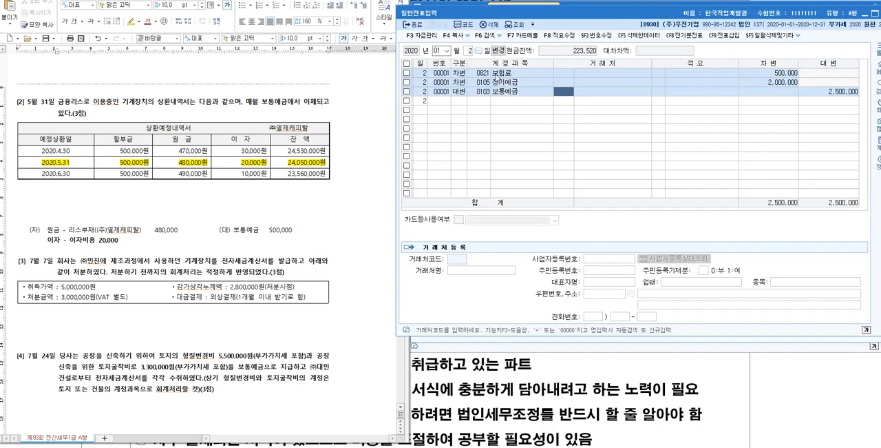
pyautogui.click(371, 116)
pyautogui.scroll(20, 368, 124)
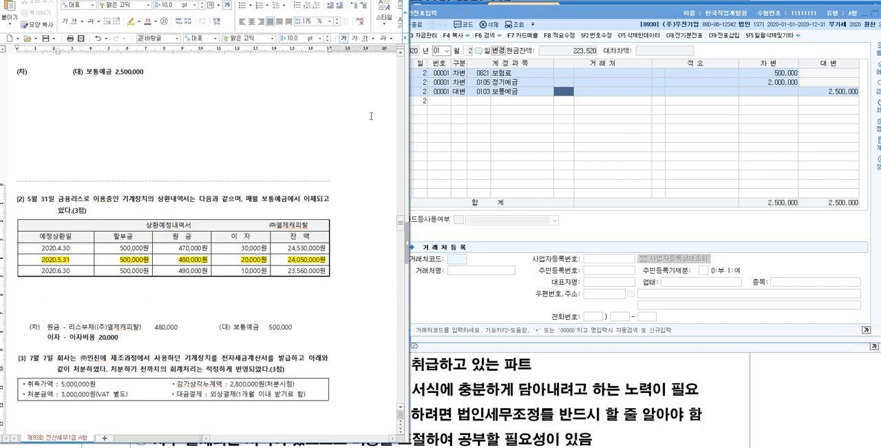
pyautogui.scroll(5, 365, 136)
pyautogui.scroll(-15, 363, 172)
pyautogui.scroll(-8, 362, 202)
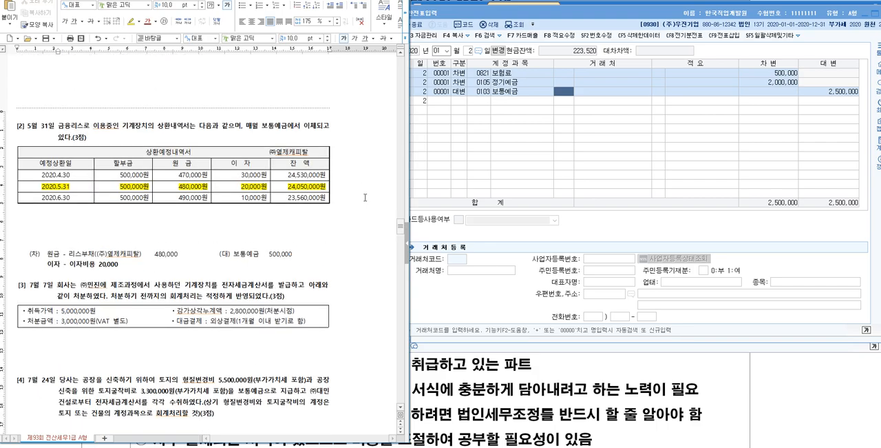
# - Set the 일반전표입력 voucher date to 5월 31일 for question [2]
pyautogui.click(446, 54)
pyautogui.write('5')
pyautogui.press('Return')
pyautogui.write('31')
pyautogui.press('Return')
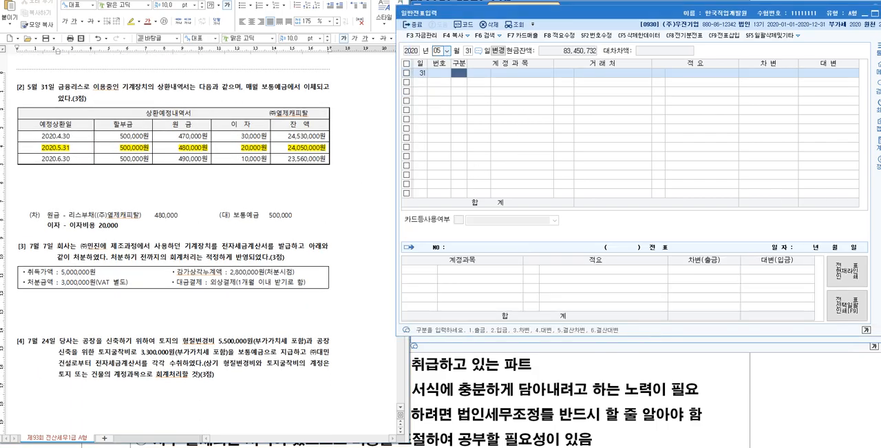
# - Start the voucher's first line as a 차변 entry with the account 0315 리스부채
pyautogui.write('3')
pyautogui.press('Return')
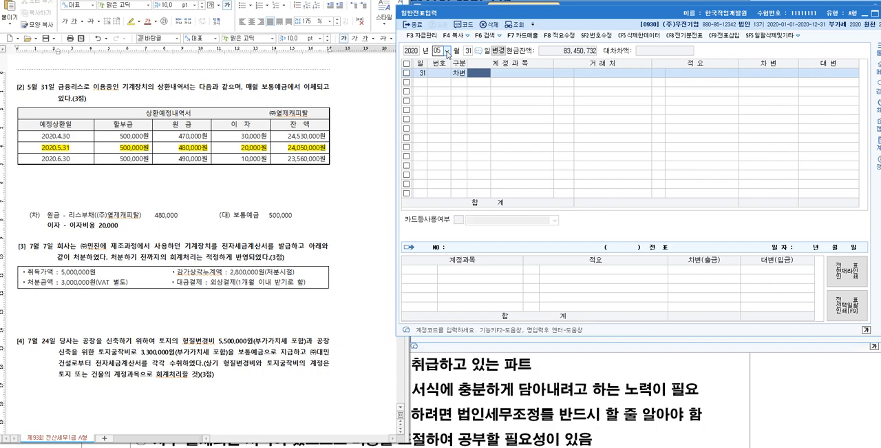
pyautogui.press('F2')
pyautogui.write('리스')
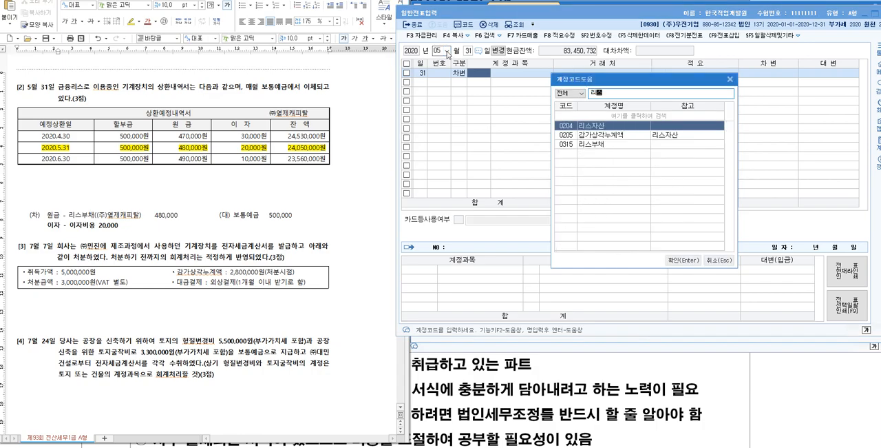
pyautogui.press('Down')
pyautogui.press('Down')
pyautogui.press('Return')
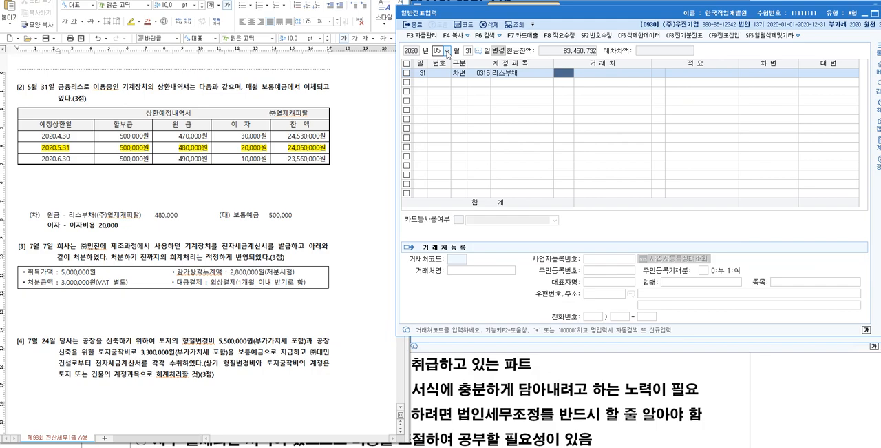
# - Assign (주)열제캐피탈 as the 거래처 of the 리스부채 line and enter a debit amount of 480,000
pyautogui.press('F2')
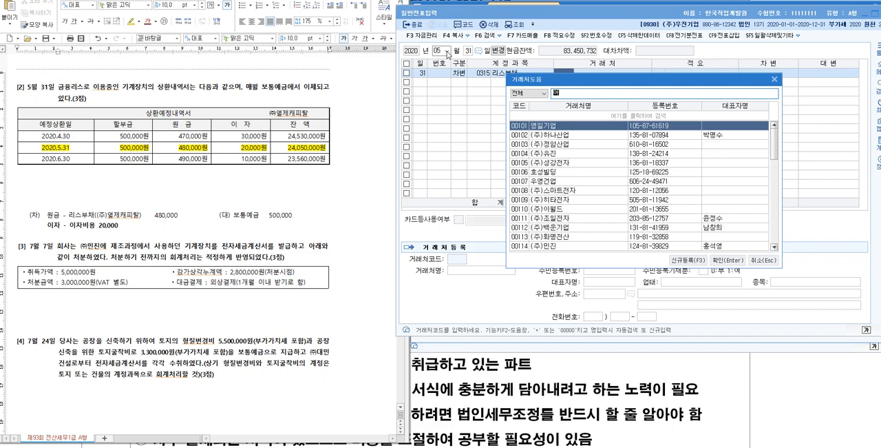
pyautogui.write('열')
pyautogui.press('Return')
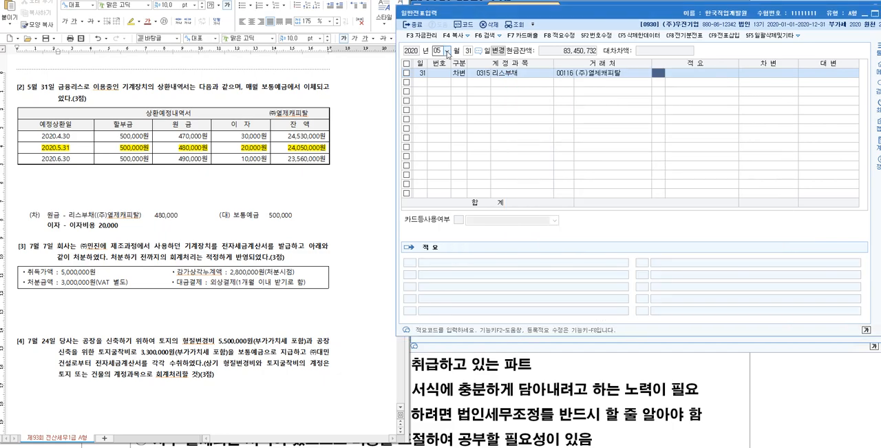
pyautogui.press('Return')
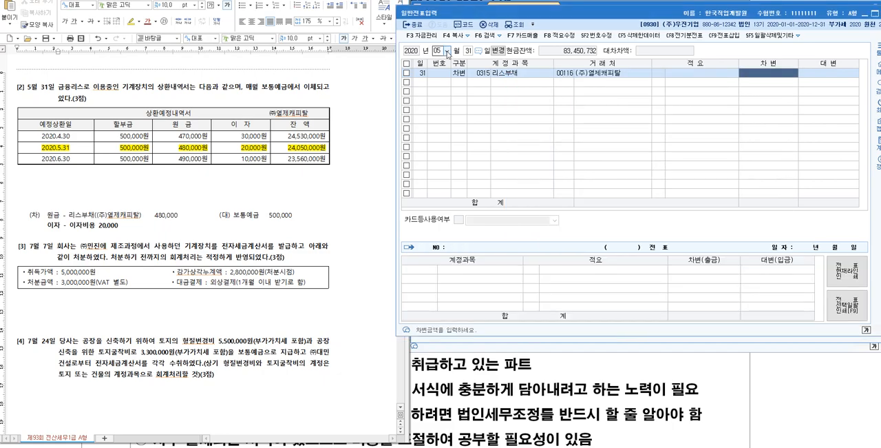
pyautogui.write('480,000')
pyautogui.press('Return')
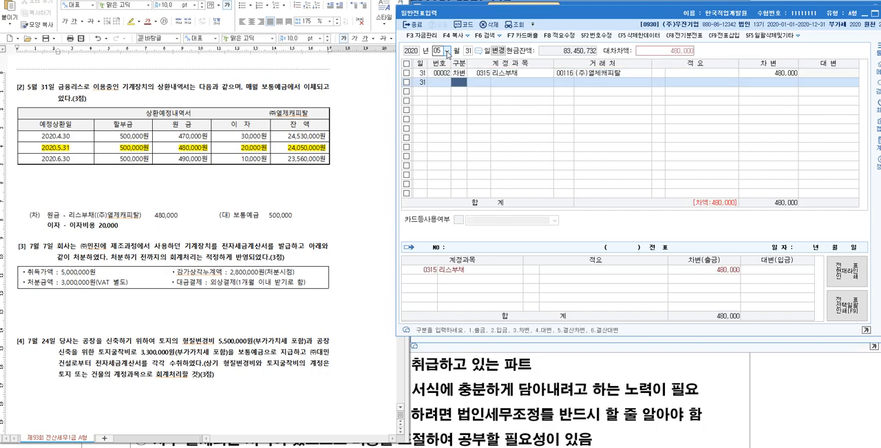
# - Add a second 차변 line with the account 이자비용 and a debit amount of 20,000
pyautogui.write('3')
pyautogui.press('Return')
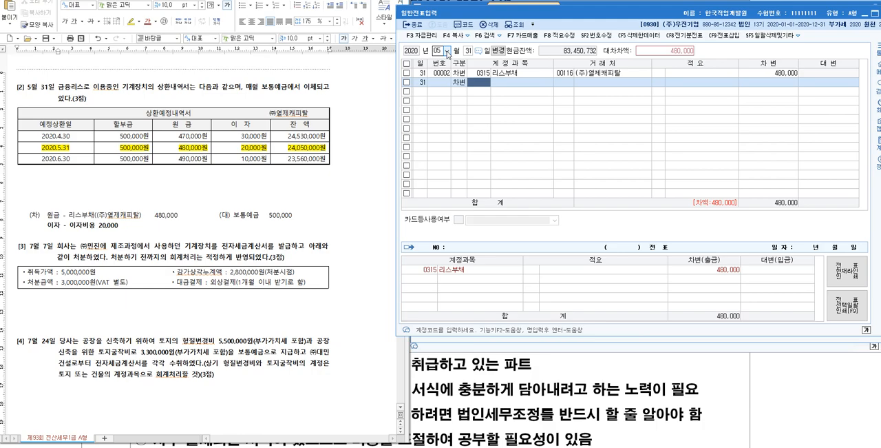
pyautogui.press('F2')
pyautogui.write('이자비')
pyautogui.press('Return')
pyautogui.press('Return')
pyautogui.press('Return')
pyautogui.press('Return')
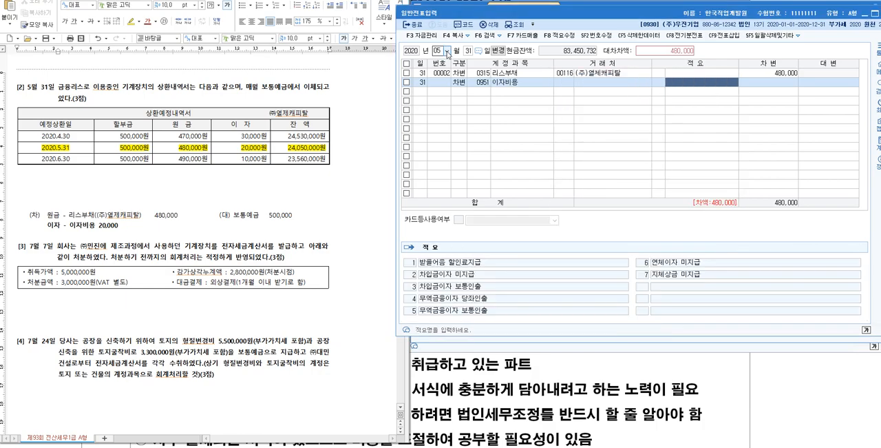
pyautogui.write('200000')
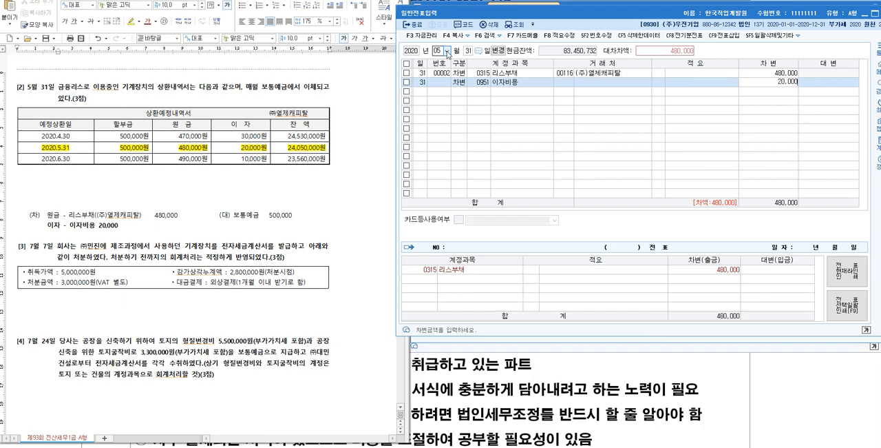
pyautogui.press('Return')
# - Add a 대변 line with the account 0103 보통예금 for 500,000 to balance the voucher
pyautogui.write('4')
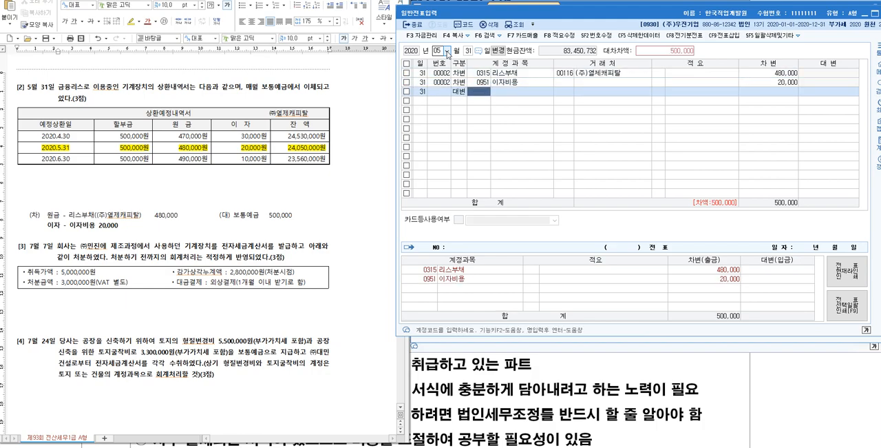
pyautogui.press('F2')
pyautogui.write('보통')
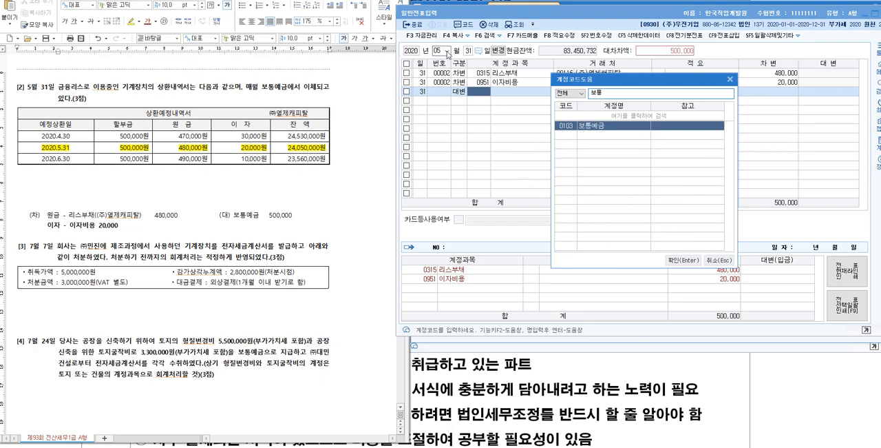
pyautogui.press('Return')
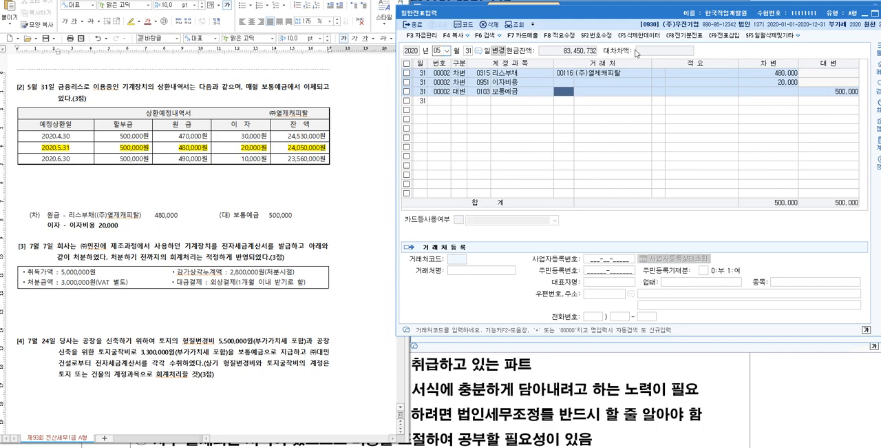
# - Display the 재무상태표 for 2020년 05월 and compare the 리스부채 balance with the 2020.5.31 잔액 in question [2]'s table
pyautogui.moveTo(664, 12); pyautogui.dragTo(666, 28)
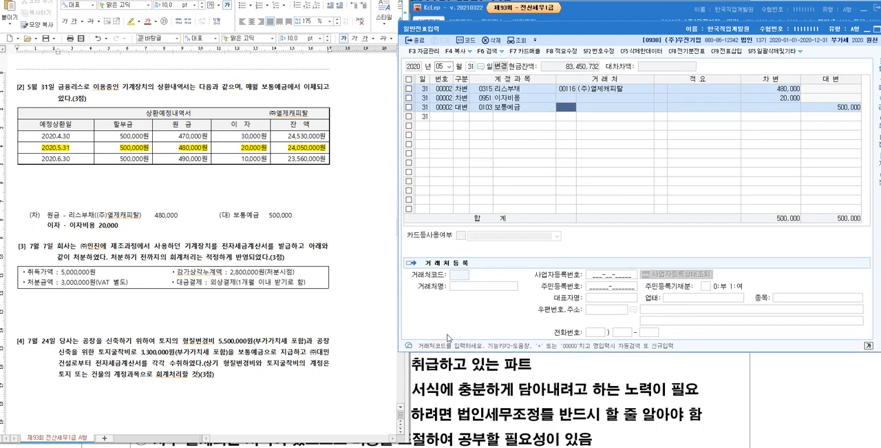
pyautogui.click(420, 446)
pyautogui.click(475, 71)
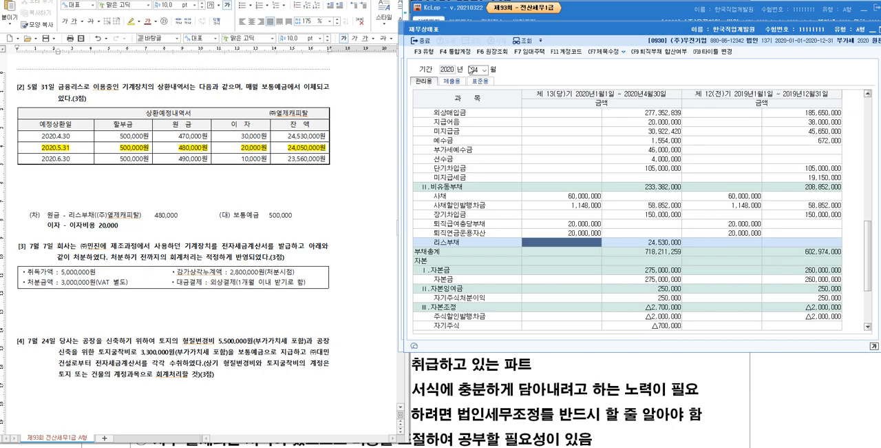
pyautogui.write('05')
pyautogui.press('Return')
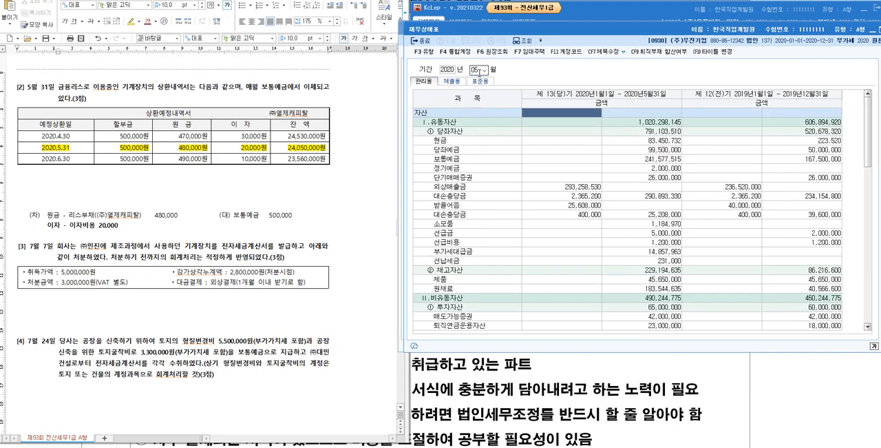
pyautogui.scroll(-10, 484, 261)
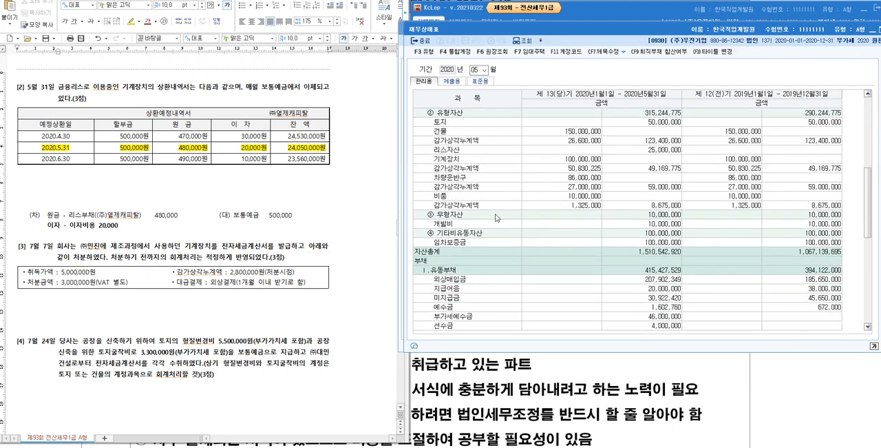
pyautogui.scroll(-5, 508, 242)
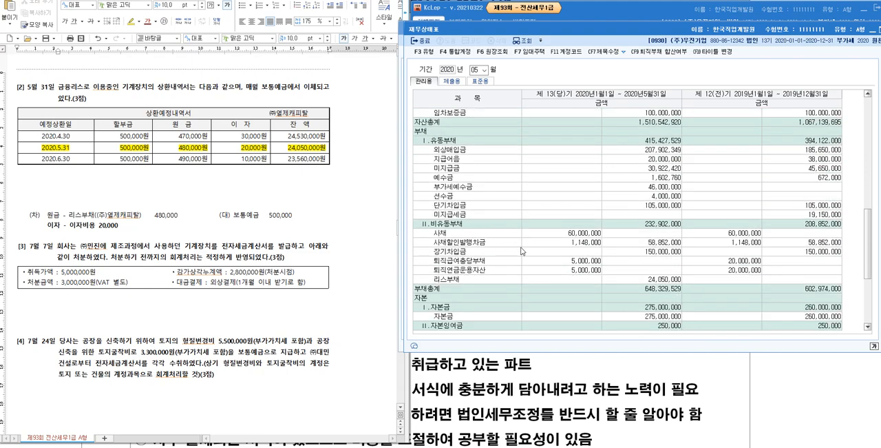
pyautogui.click(657, 280)
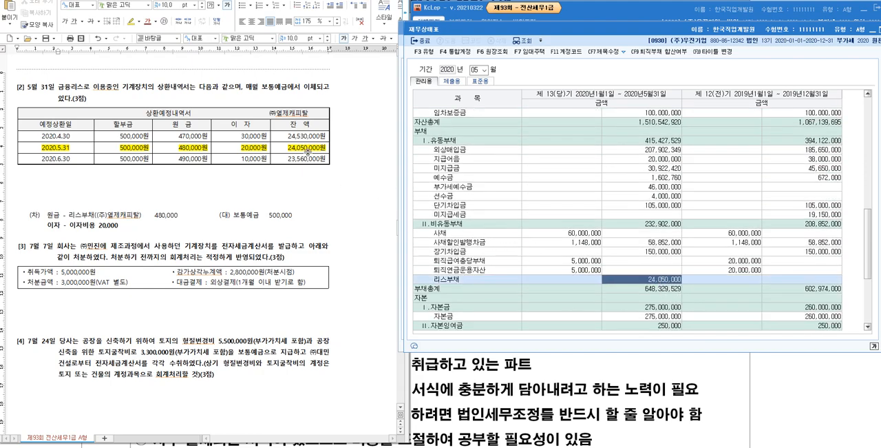
pyautogui.moveTo(285, 148); pyautogui.dragTo(332, 148)
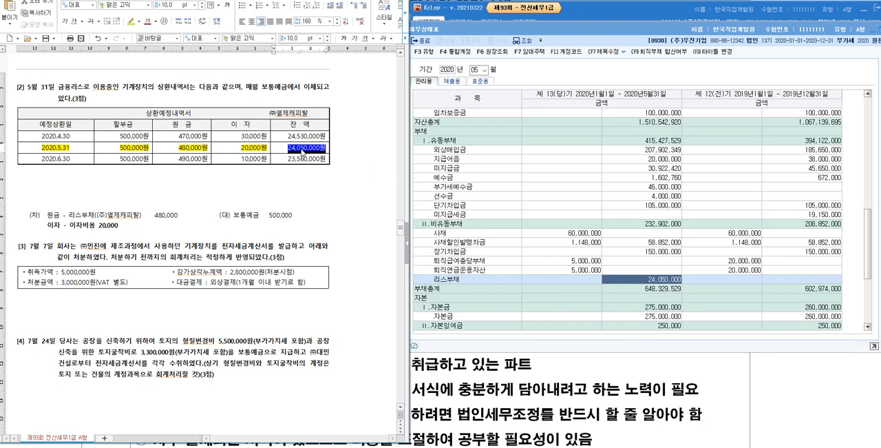
pyautogui.click(663, 282)
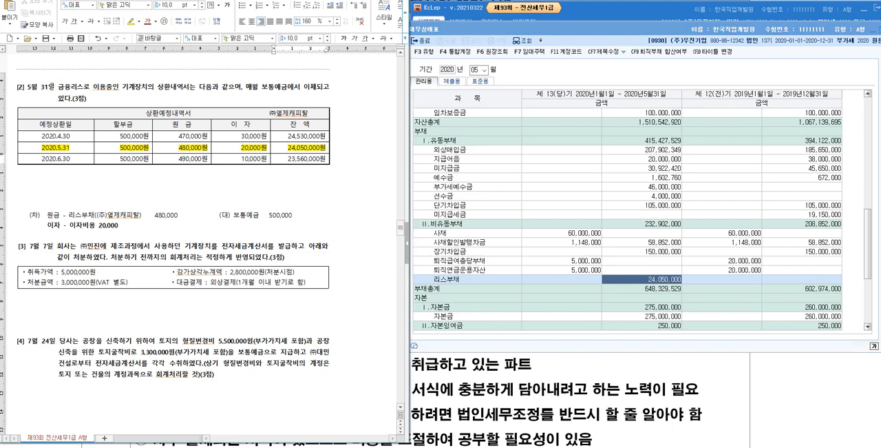
pyautogui.moveTo(55, 88); pyautogui.dragTo(28, 88)
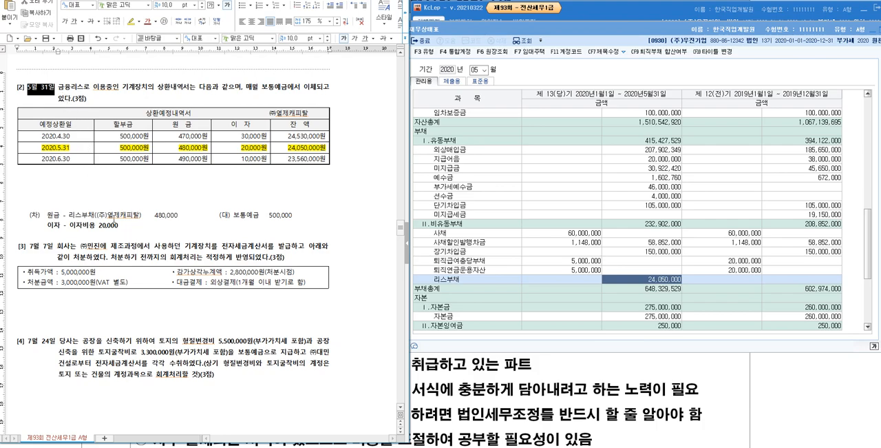
# - Insert blank lines between question [2]'s journal entry and question [3] in the exam document
pyautogui.click(118, 234)
pyautogui.press('Return')
pyautogui.press('Return')
pyautogui.press('Return')
pyautogui.press('Return')
pyautogui.press('Return')
pyautogui.press('Return')
pyautogui.press('Return')
pyautogui.press('Return')
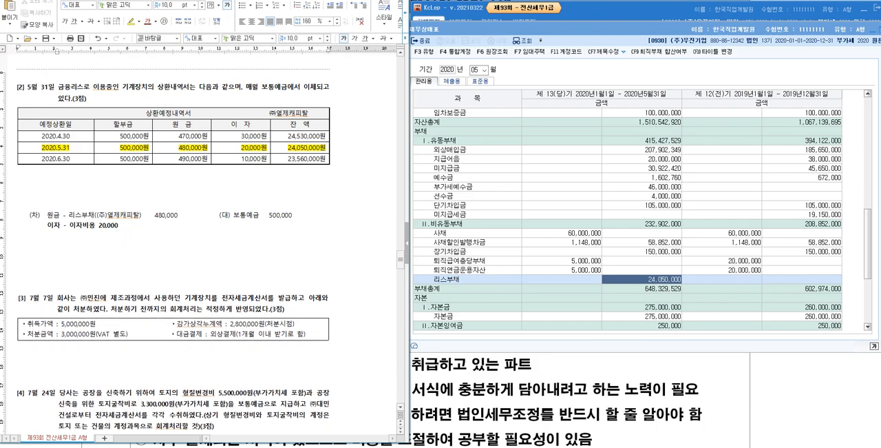
pyautogui.scroll(-8, 108, 202)
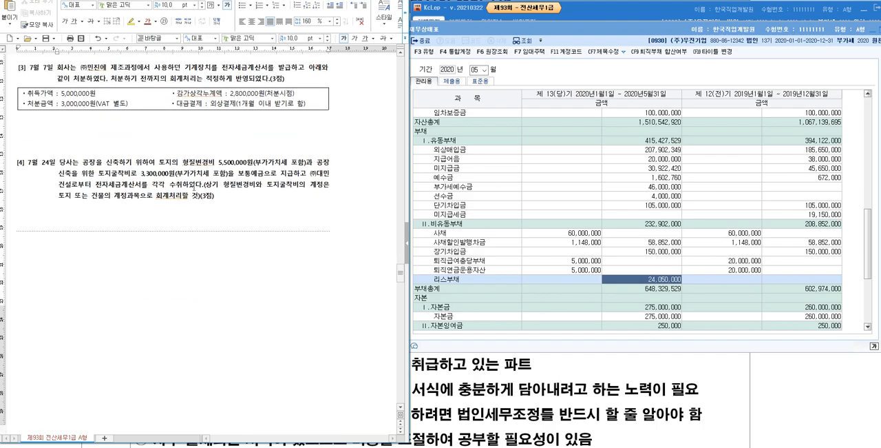
# - Highlight the phrase "전자세금계산서를 발급" in question [3] in yellow
pyautogui.scroll(2, 193, 167)
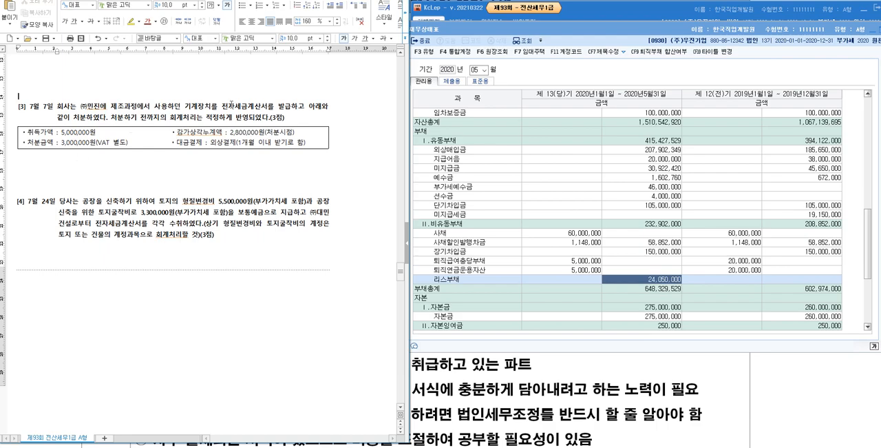
pyautogui.moveTo(222, 107); pyautogui.dragTo(290, 108)
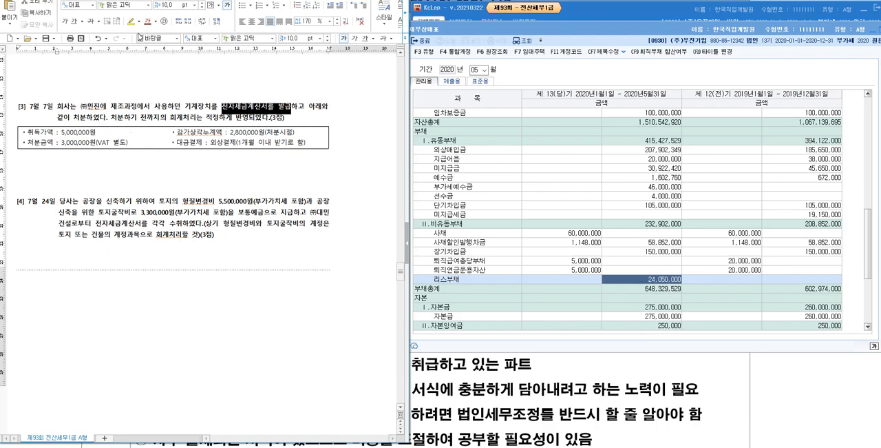
pyautogui.click(131, 21)
# - Add the note "① 매입매출전표에서 입력" below question [3]'s box, using the circled-number special character
pyautogui.click(79, 165)
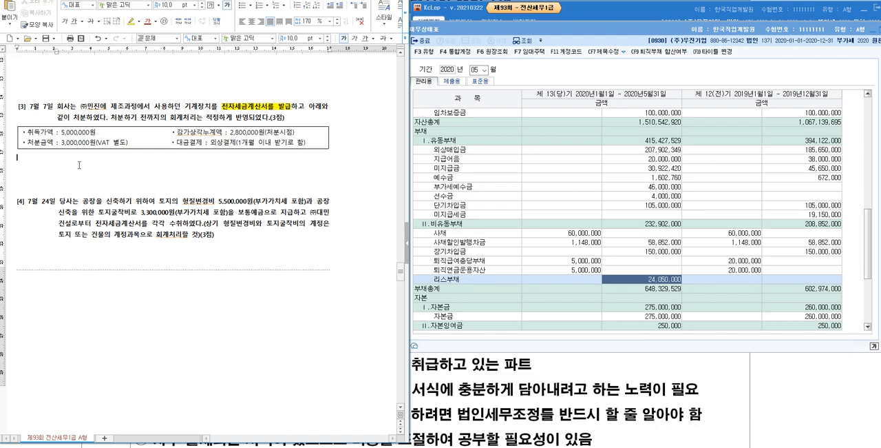
pyautogui.hotkey('ctrl', 'F10')
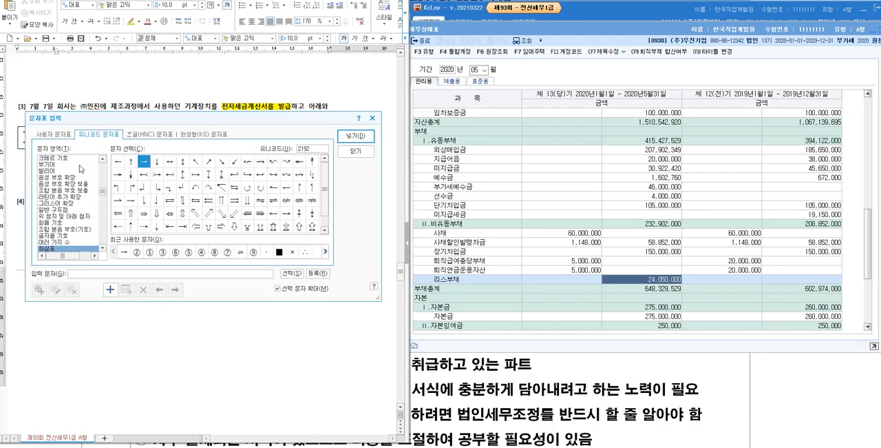
pyautogui.doubleClick(155, 252)
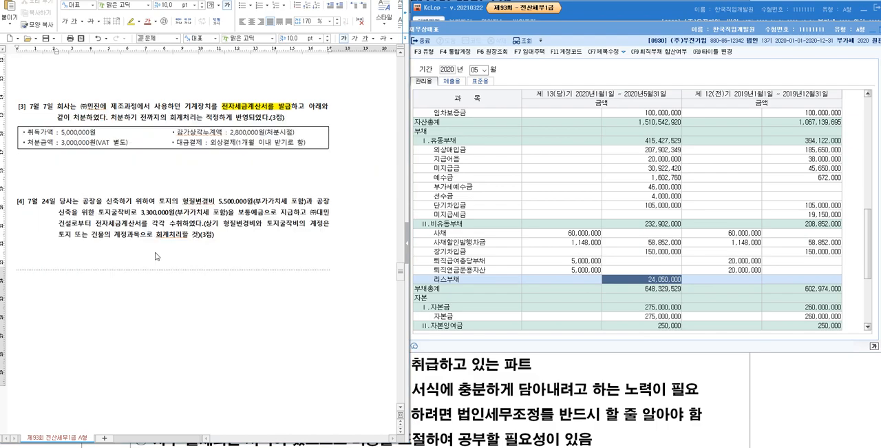
pyautogui.write('매입')
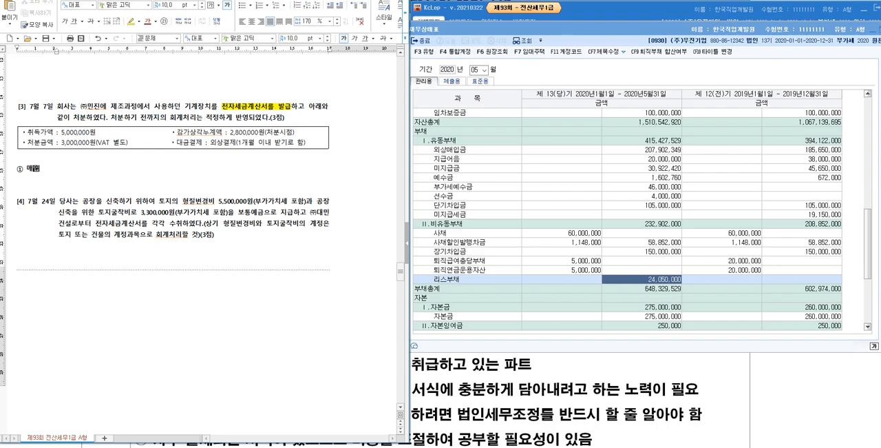
pyautogui.write('매주리')
pyautogui.press('BackSpace')
pyautogui.press('BackSpace')
pyautogui.press('BackSpace')
pyautogui.write('출저전표에서 입력')
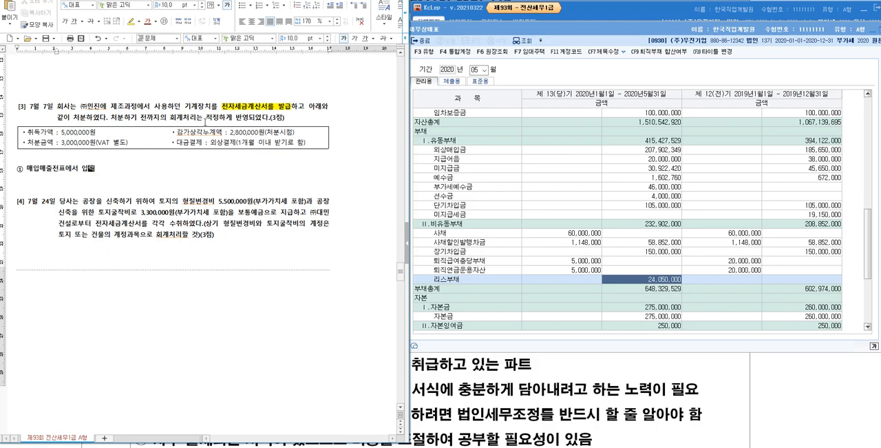
# - Add a second note line "② 회계처리" below the first note of question [3]
pyautogui.click(212, 142)
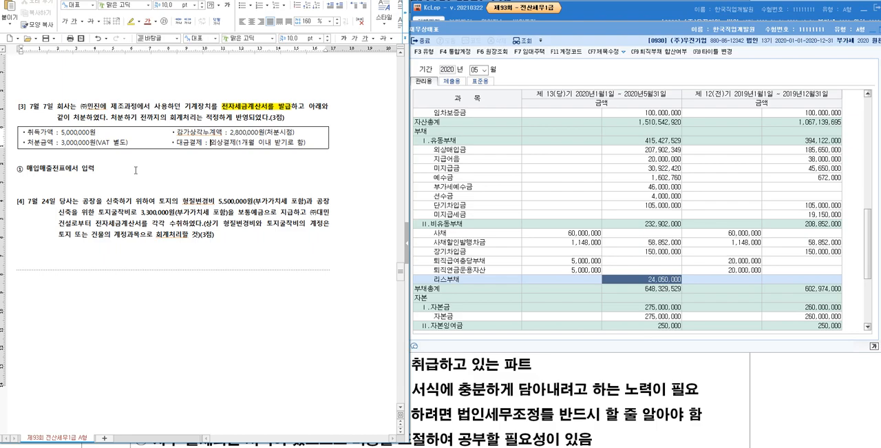
pyautogui.click(153, 182)
pyautogui.hotkey('ctrl', 'F10')
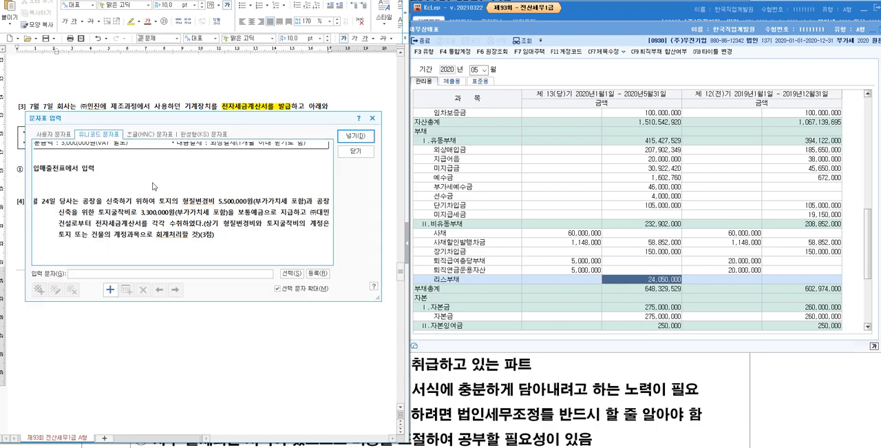
pyautogui.press('Right')
pyautogui.press('Return')
pyautogui.write('회계처리')
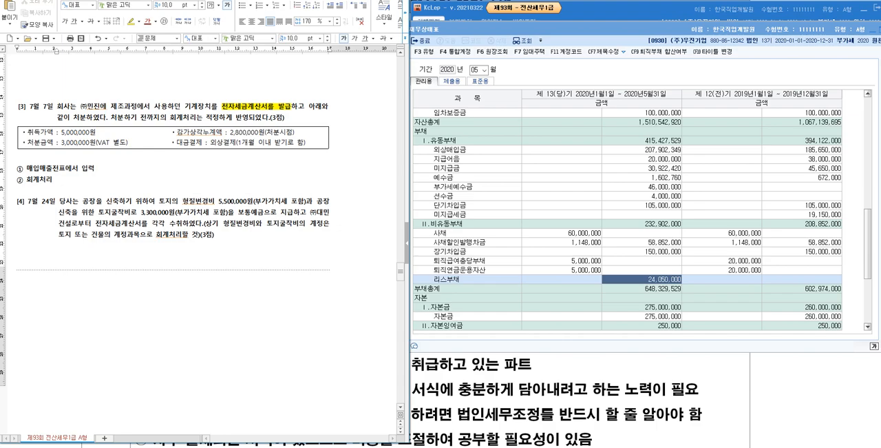
# - Set up a journal entry line with "(차)" and "(대)" below the "② 회계처리" note of question [3], leaving blank lines after it
pyautogui.press('Return')
pyautogui.press('Return')
pyautogui.write('(차) ')
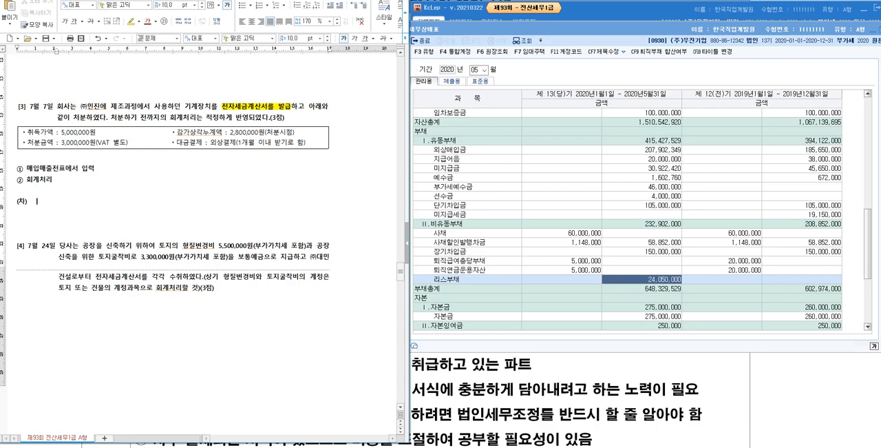
pyautogui.write('(대)')
pyautogui.press('Return')
pyautogui.press('Return')
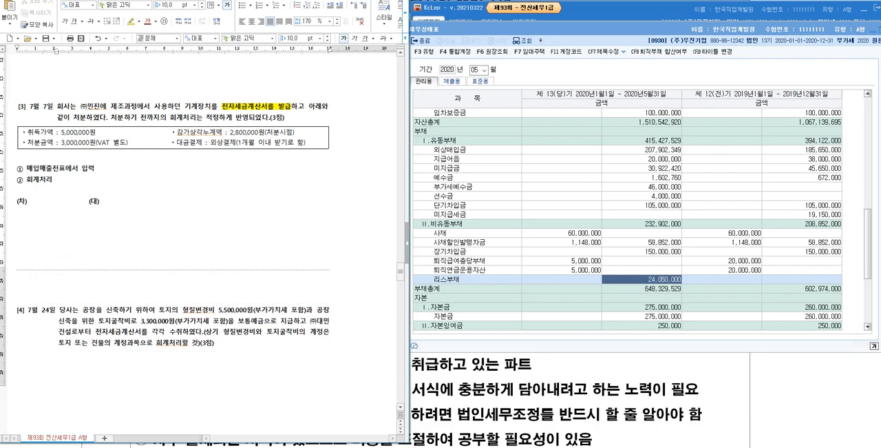
# - Add the explanatory note "① 처분한 자산을 장부에서 제거" below question [3]'s journal entry line, using the circled-number character
pyautogui.hotkey('ctrl', 'F10')
pyautogui.press('Return')
pyautogui.write('처분한 자사산을 장부에서 제거')
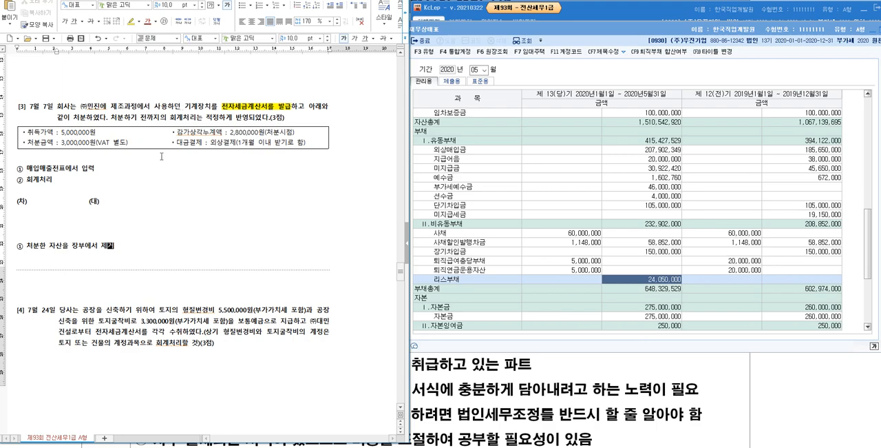
# - Enter 기계장치 5,000,000 on the credit side of question [3]'s entry, checking the 기계장치 row in the balance sheet
pyautogui.click(164, 200)
pyautogui.write('기계장치')
pyautogui.scroll(8, 657, 202)
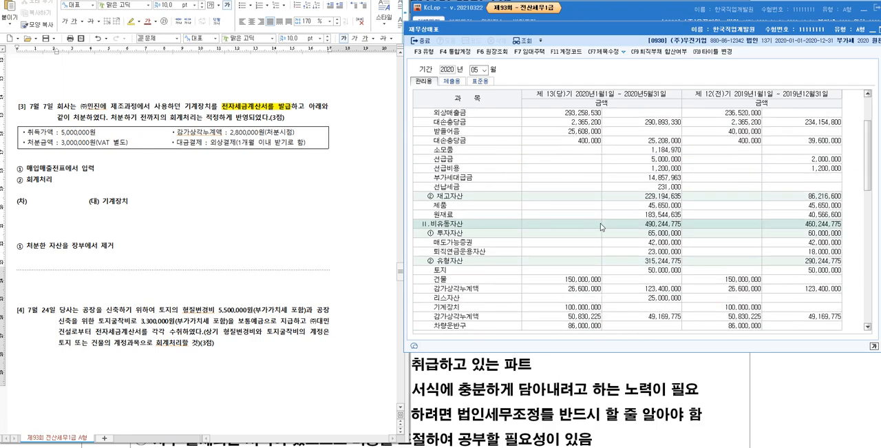
pyautogui.click(484, 252)
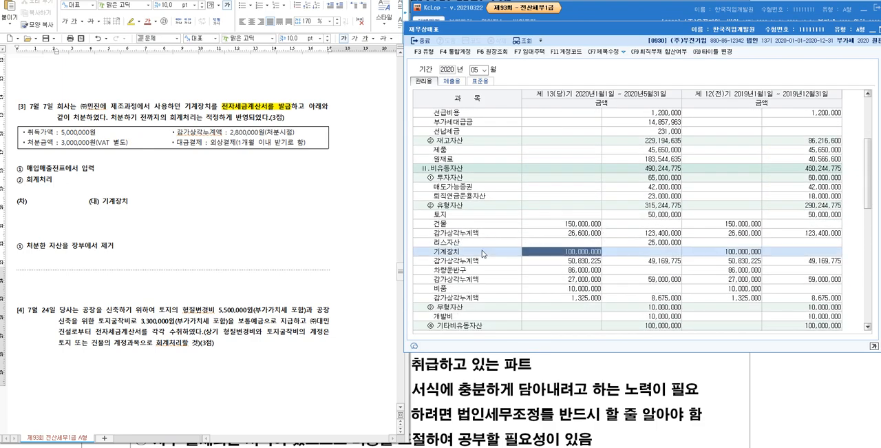
pyautogui.doubleClick(580, 253)
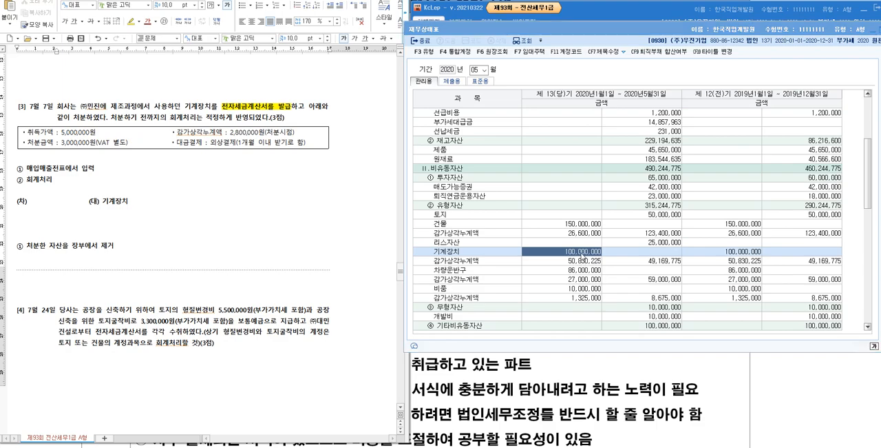
pyautogui.click(878, 44)
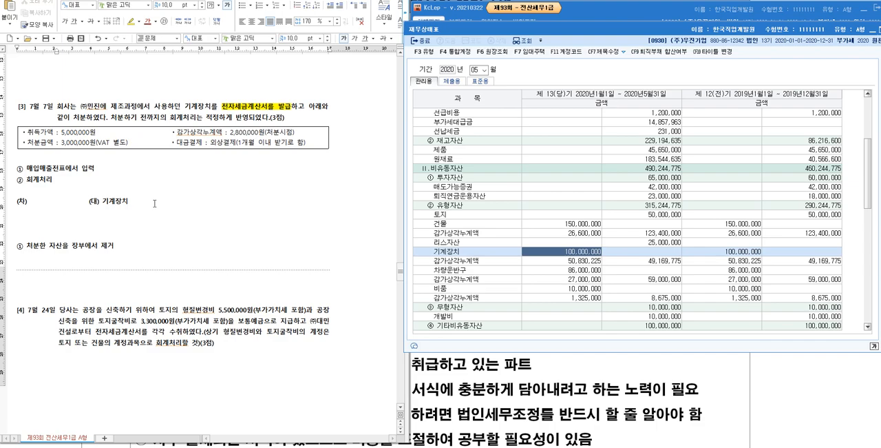
pyautogui.click(195, 205)
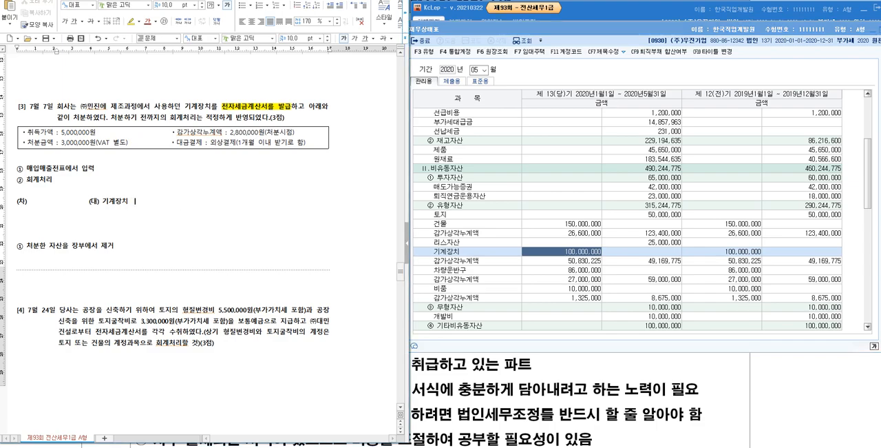
pyautogui.write('5,000,000')
# - Check the 기계장치 acquisition cost, its 감가상각누계액 and the net book value in the balance sheet
pyautogui.click(582, 252)
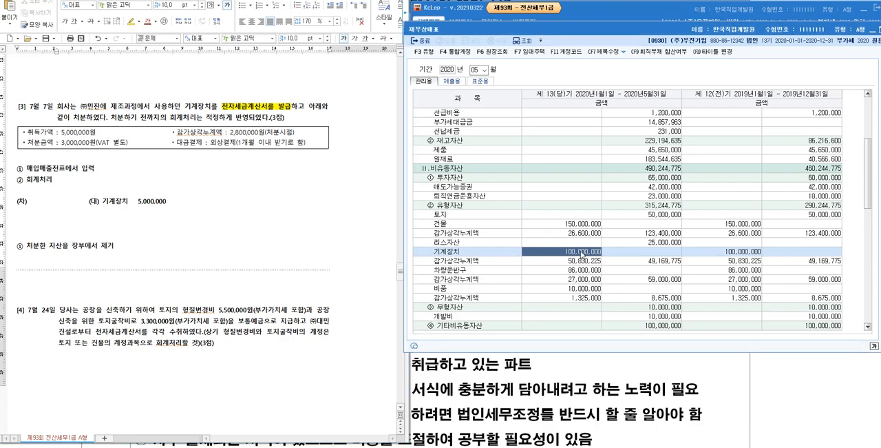
pyautogui.click(573, 260)
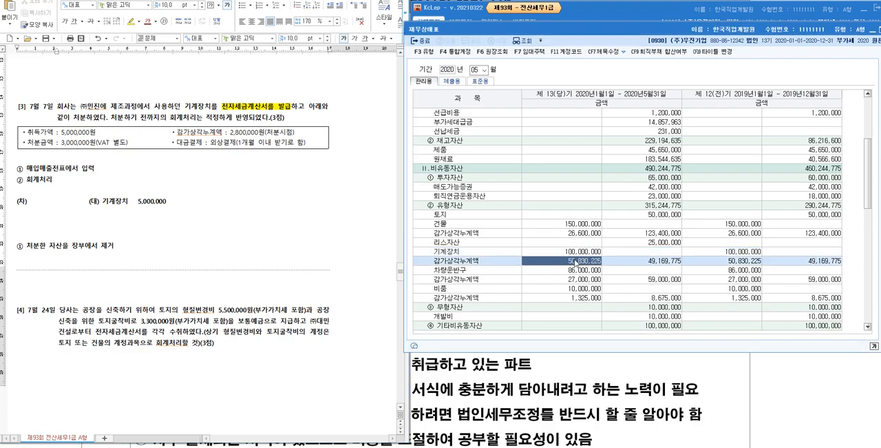
pyautogui.click(659, 262)
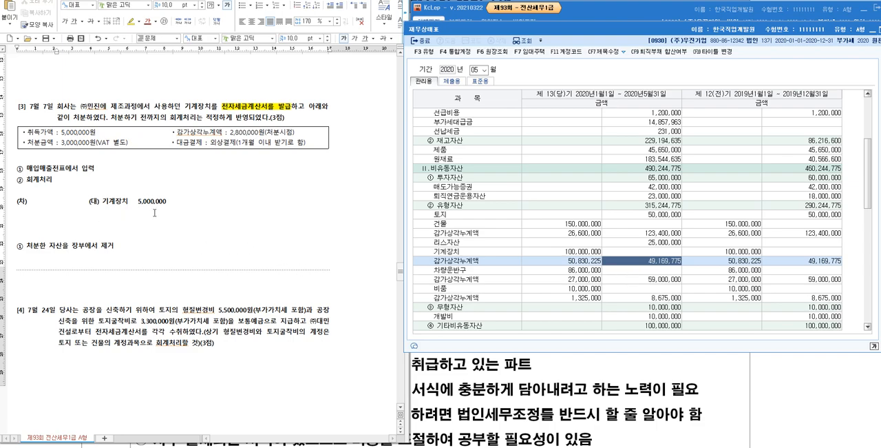
# - Enter 감가상각누계액(기계장치) 2,800,000 on the debit side of question [3]'s entry and tighten the gap before the credit side
pyautogui.click(176, 208)
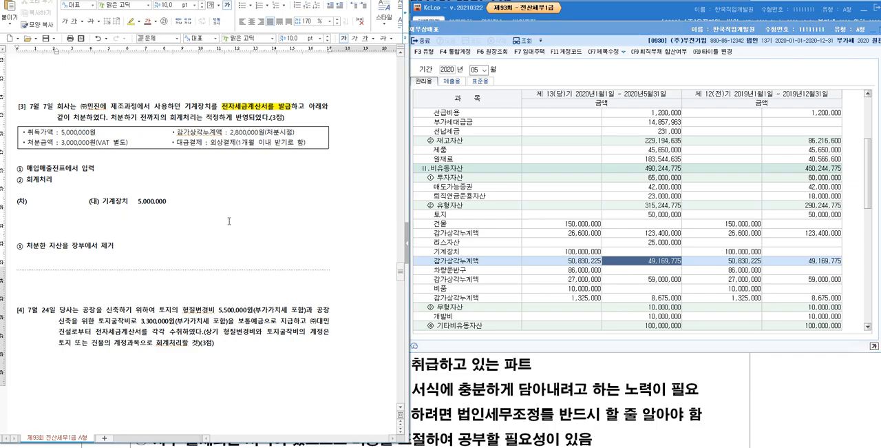
pyautogui.click(34, 201)
pyautogui.write('감가상각ㄴ')
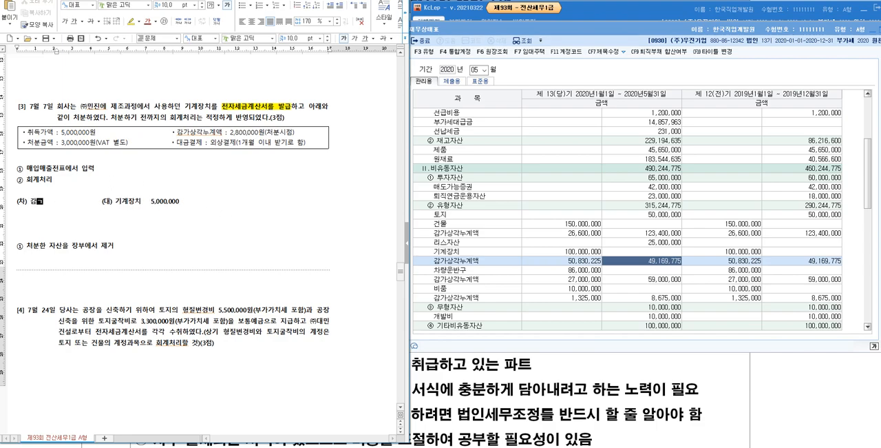
pyautogui.write('누계액')
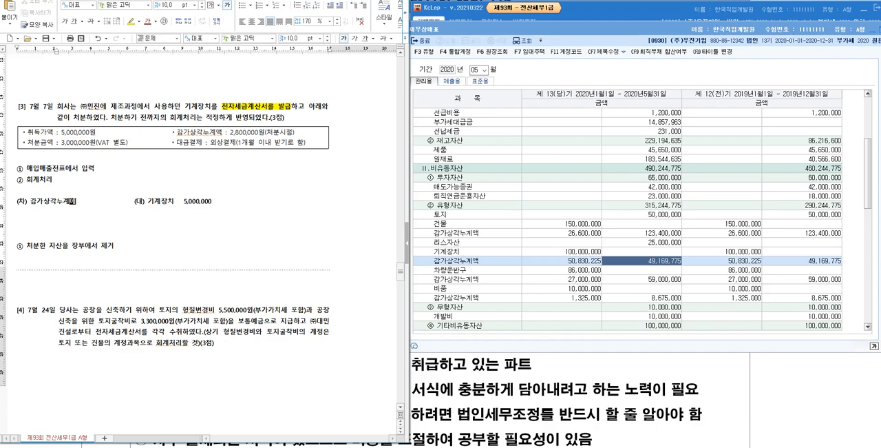
pyautogui.write('(기계')
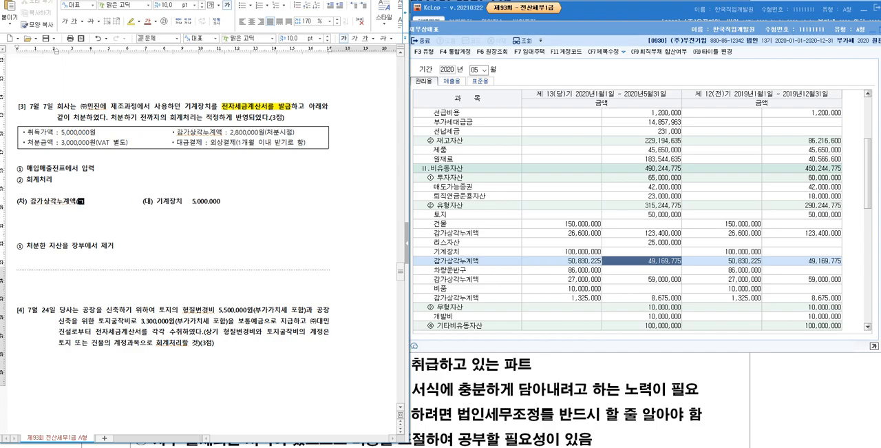
pyautogui.write('장치)')
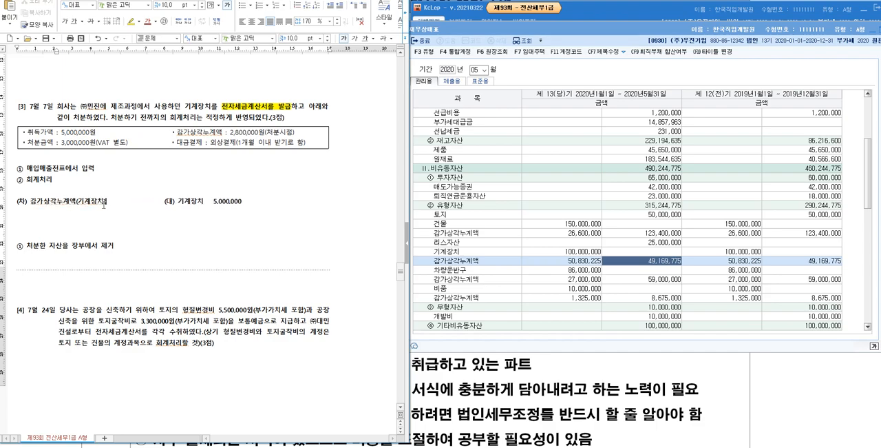
pyautogui.write('  2,800,000')
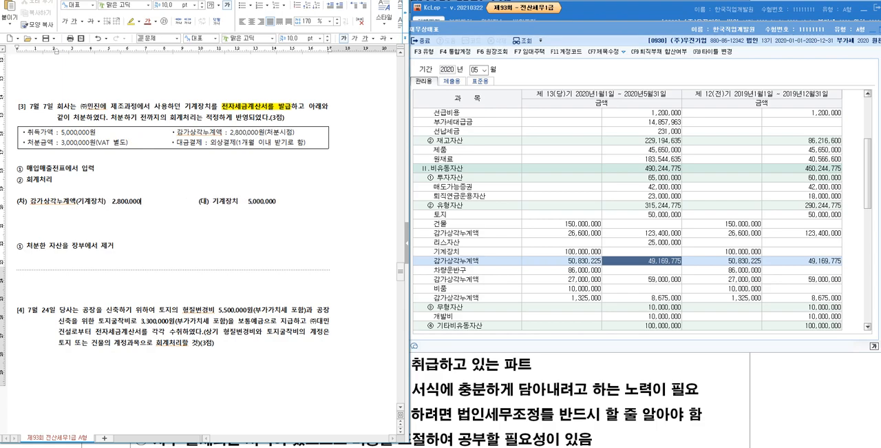
pyautogui.press('Delete')
pyautogui.press('Delete')
pyautogui.press('Delete')
pyautogui.press('Delete')
pyautogui.press('Delete')
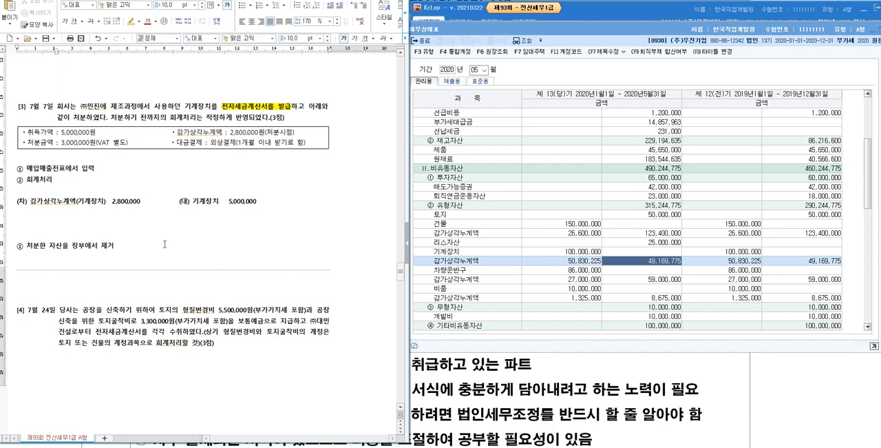
# - Add the second explanatory note "② 새롭게 자산 등을 인식해야 하는 요소를 입력" below the first one
pyautogui.press('Return')
pyautogui.hotkey('ctrl', 'F10')
pyautogui.press('Right')
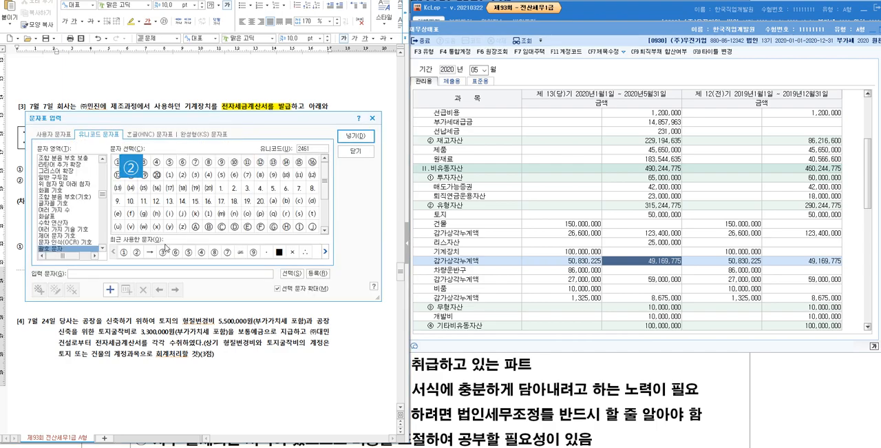
pyautogui.press('Return')
pyautogui.write('새롭')
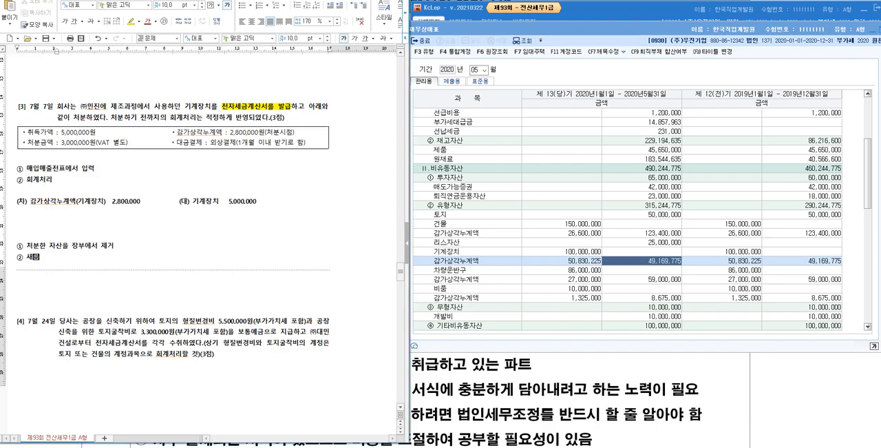
pyautogui.write('게 자사산 등을 인식해야 하는 요소를 입력')
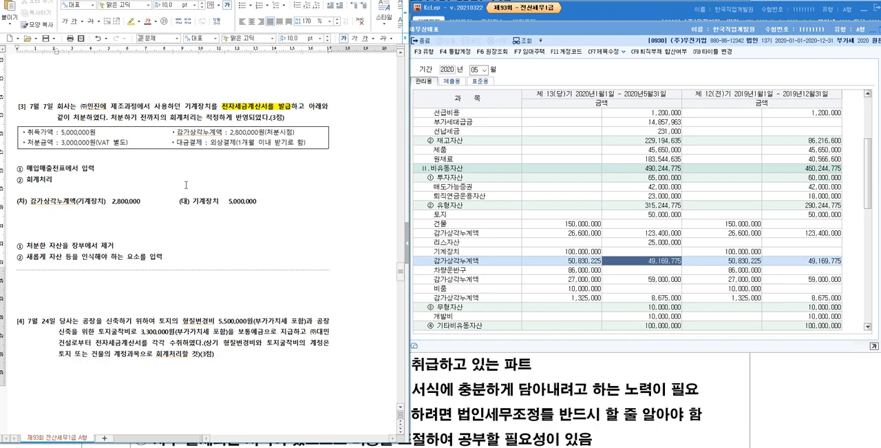
# - Review the 처분금액 line in question [3]'s box and add 부가세예수금 300,000 as a second credit line below 기계장치
pyautogui.click(130, 143)
pyautogui.moveTo(128, 142); pyautogui.dragTo(28, 143)
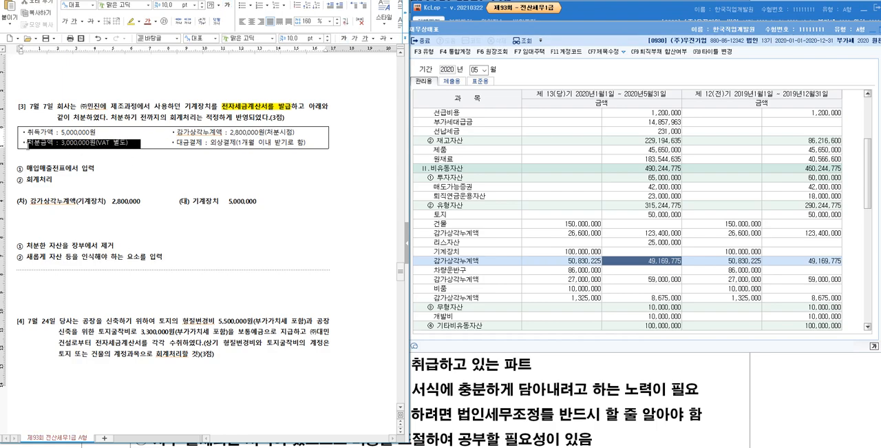
pyautogui.click(119, 163)
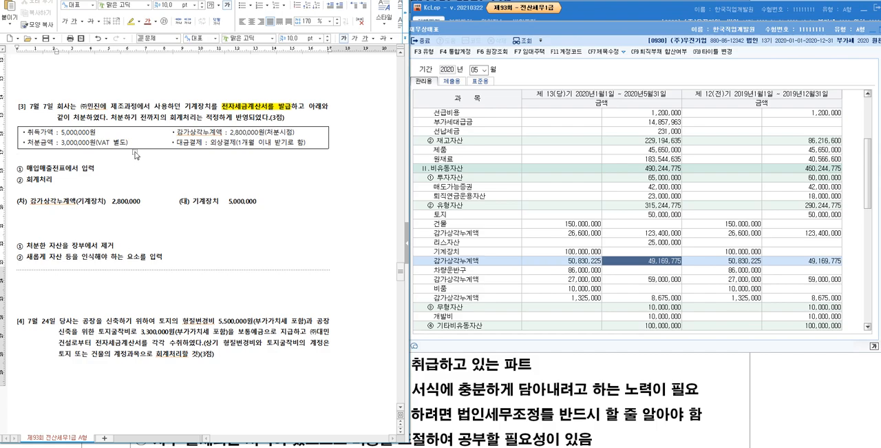
pyautogui.click(196, 218)
pyautogui.write('부가세ㅇ')
pyautogui.write('예수금  ')
pyautogui.write('300,000')
# - Add the line "VAT 300,000원" below the 처분금액 in question [3]'s box
pyautogui.click(127, 143)
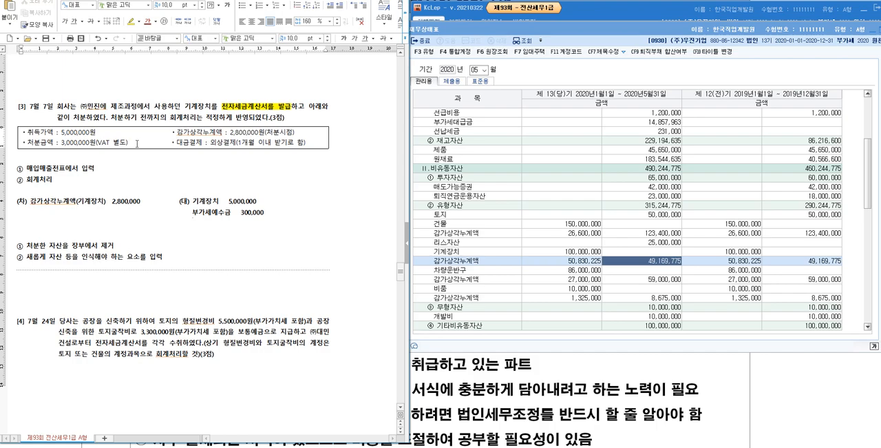
pyautogui.press('Return')
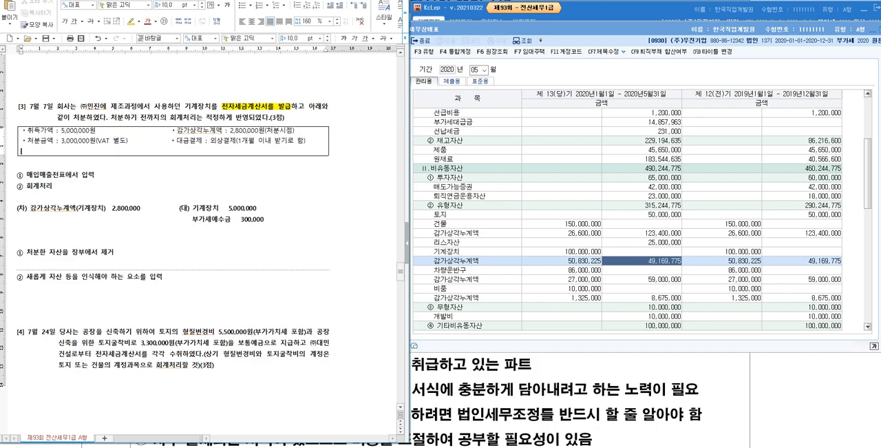
pyautogui.write('VAT 300,000원')
# - Enter 3,300,000 as the second debit amount below 2,800,000 and realign the 부가세예수금 credit line
pyautogui.click(113, 219)
pyautogui.write('3,300,000')
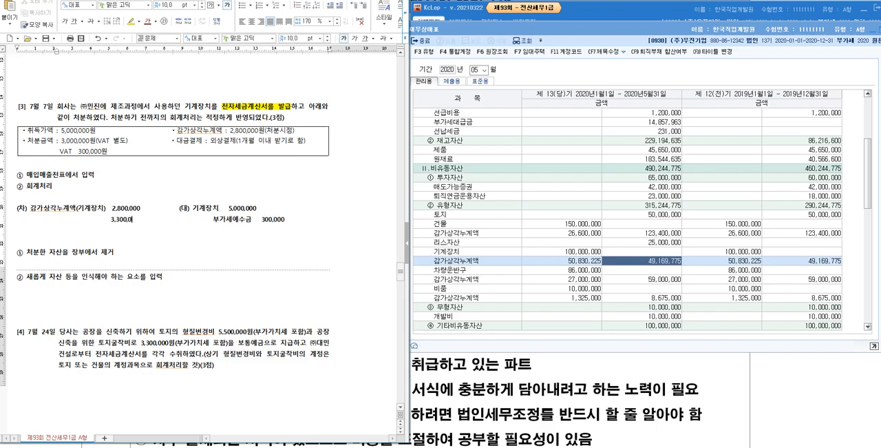
pyautogui.press('BackSpace')
pyautogui.press('BackSpace')
pyautogui.press('BackSpace')
pyautogui.press('BackSpace')
pyautogui.press('BackSpace')
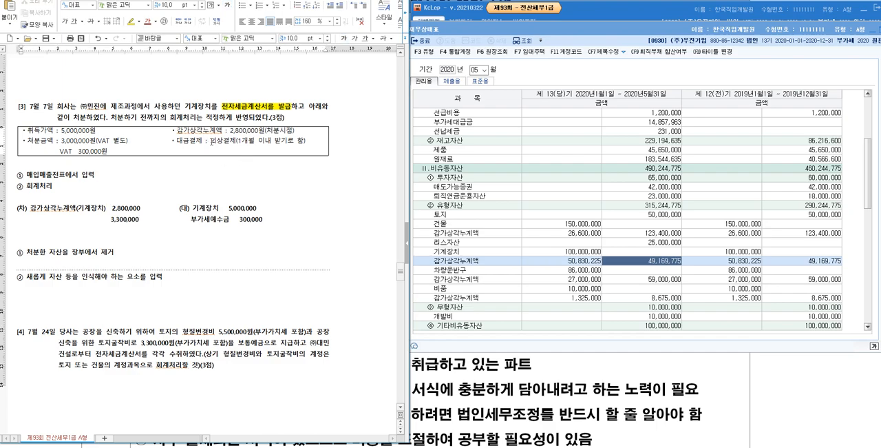
# - Review the 외상결제 term and label the 3,300,000 debit as 미수금((주)민진), keeping the amounts in that line aligned
pyautogui.moveTo(210, 142); pyautogui.dragTo(238, 142)
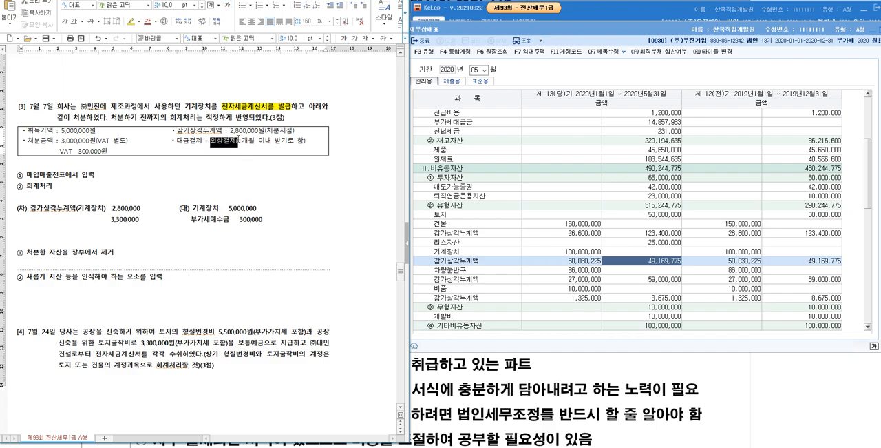
pyautogui.click(36, 221)
pyautogui.press('Left')
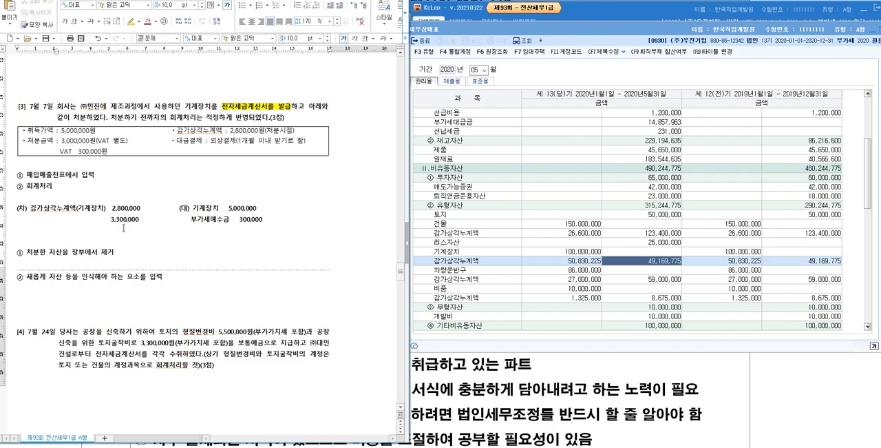
pyautogui.write('미수금')
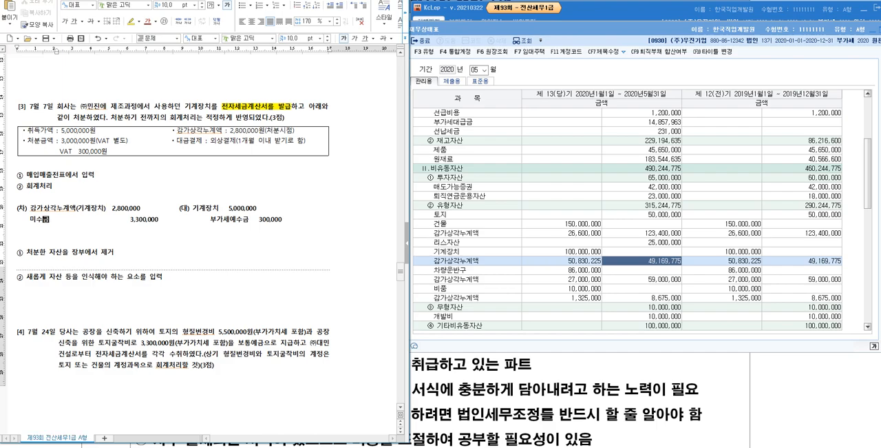
pyautogui.write('(ㅊ')
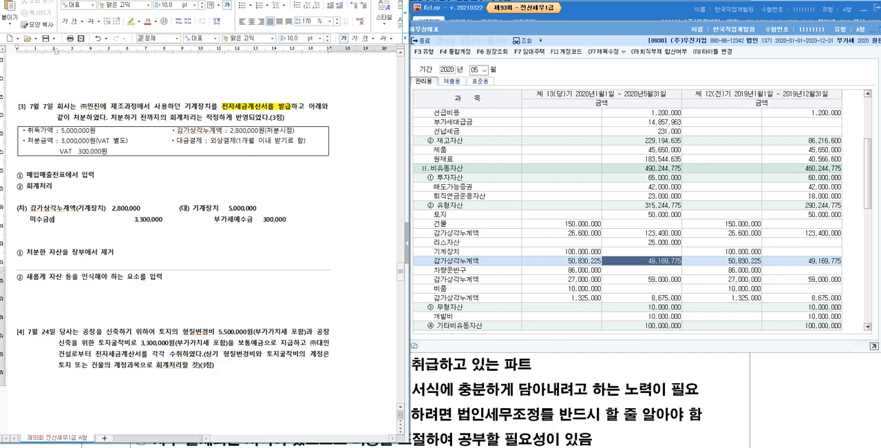
pyautogui.write('주)민진')
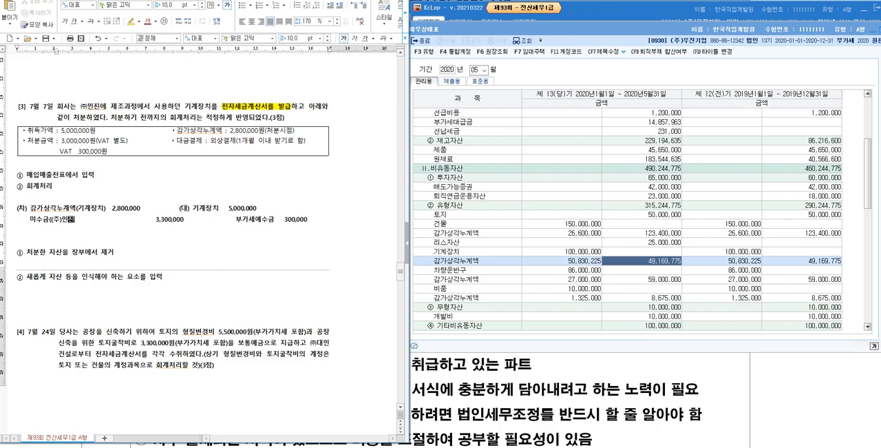
pyautogui.write(')')
pyautogui.press('Delete')
pyautogui.press('Delete')
pyautogui.press('Delete')
pyautogui.press('Delete')
pyautogui.press('Delete')
pyautogui.press('Delete')
pyautogui.press('Delete')
pyautogui.press('Delete')
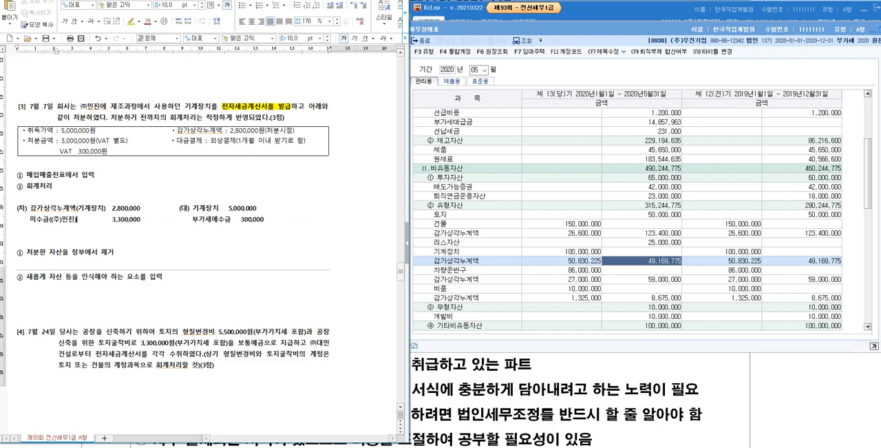
# - Align the amounts of the 기계장치 and 부가세예수금 credit lines by adding spaces before them
pyautogui.click(230, 208)
pyautogui.press('space')
pyautogui.press('space')
pyautogui.click(239, 219)
pyautogui.press('space')
# - Add the third explanatory note "③ 대차차액이 유형자산처분이익 또는 손실" below the second one, using the circled-number character
pyautogui.click(223, 291)
pyautogui.hotkey('ctrl', 'F10')
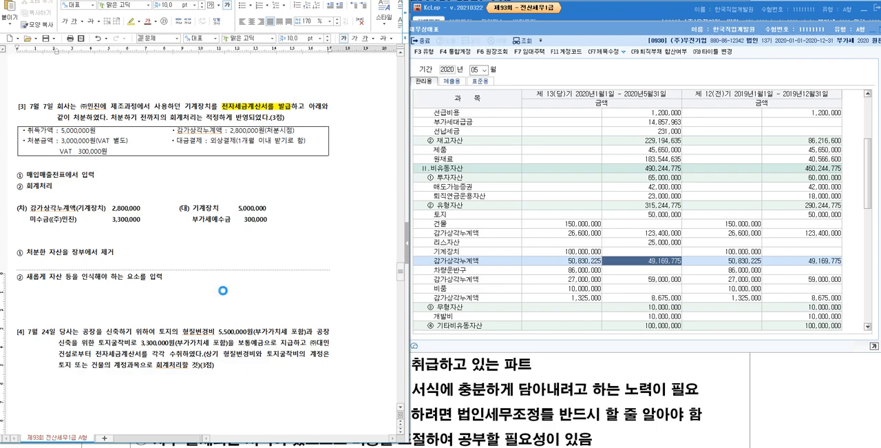
pyautogui.press('Right')
pyautogui.press('Return')
pyautogui.press('space')
pyautogui.write('대차차액이 유형자산처분이익 또는 손실')
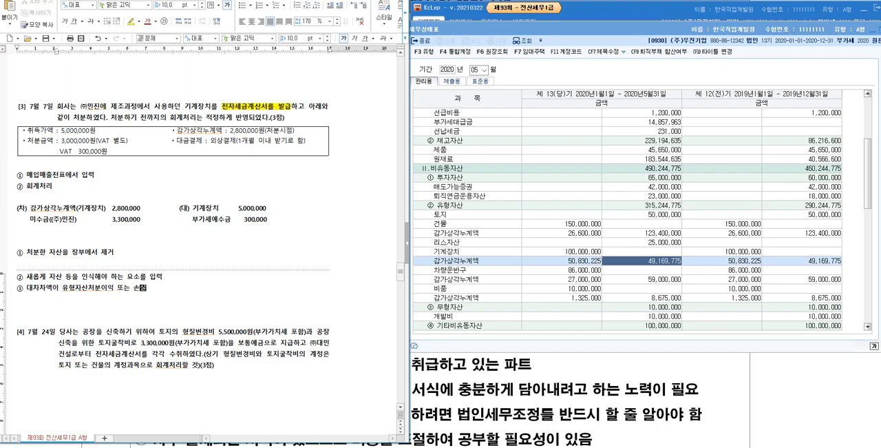
# - Add the debit total line "차변 : 6,100,000원" below the third explanatory note
pyautogui.press('Up')
pyautogui.press('Up')
pyautogui.press('Up')
pyautogui.press('Up')
pyautogui.press('Up')
pyautogui.press('Up')
pyautogui.press('Up')
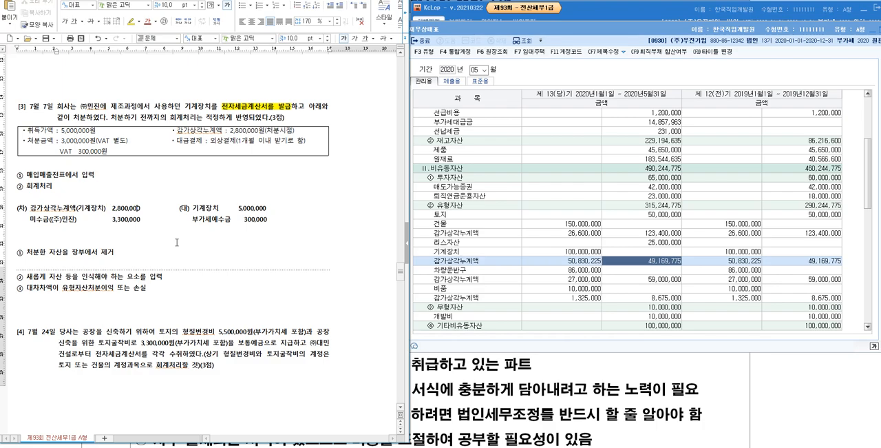
pyautogui.click(184, 310)
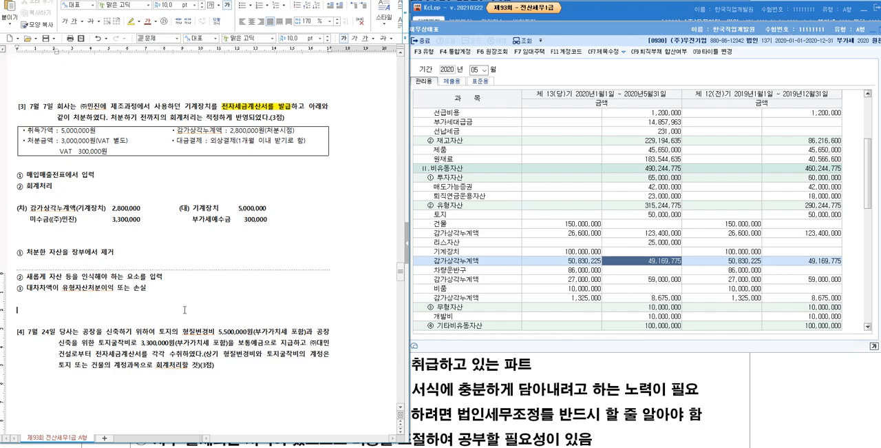
pyautogui.write('차변 : 6,100,000원')
pyautogui.press('Return')
# - Add "대변 : 530,000원 + 800,000원" under the debit total line and highlight "+ 800,000원" in yellow
pyautogui.write('대변 ')
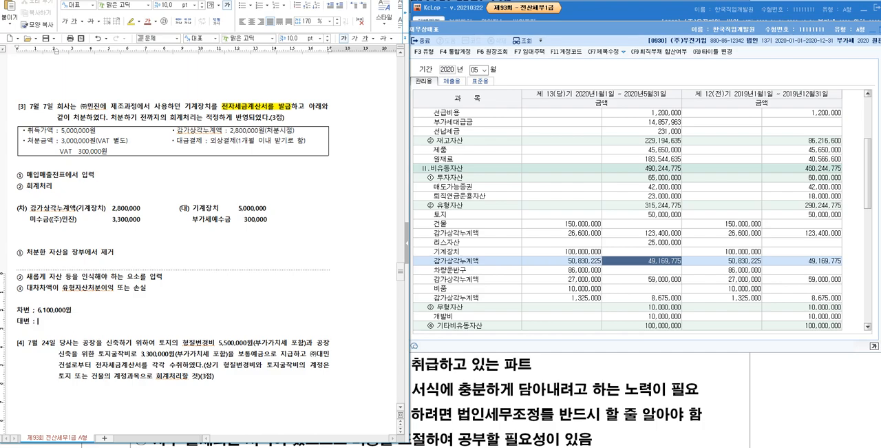
pyautogui.write(': 530,000')
pyautogui.write(',0')
pyautogui.press('BackSpace')
pyautogui.write('원 + 8000,000원')
pyautogui.hotkey('shift', 'Left')
pyautogui.hotkey('shift', 'Left')
pyautogui.hotkey('shift', 'Left')
pyautogui.hotkey('shift', 'Left')
pyautogui.hotkey('shift', 'Left')
pyautogui.hotkey('shift', 'Left')
pyautogui.hotkey('shift', 'Left')
pyautogui.hotkey('shift', 'Left')
pyautogui.hotkey('shift', 'Left')
pyautogui.hotkey('shift', 'Left')
pyautogui.hotkey('shift', 'Left')
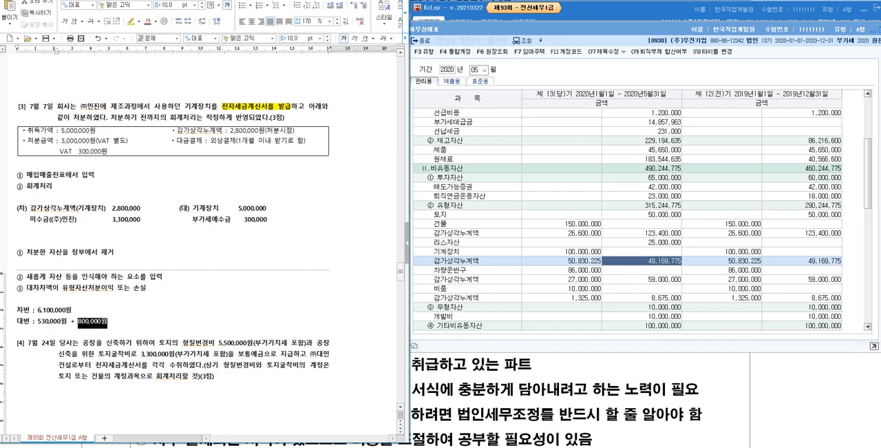
pyautogui.click(131, 21)
# - Add the credit line 유형자산처분이익 800,000 below 부가세예수금 in the journal entry
pyautogui.click(178, 232)
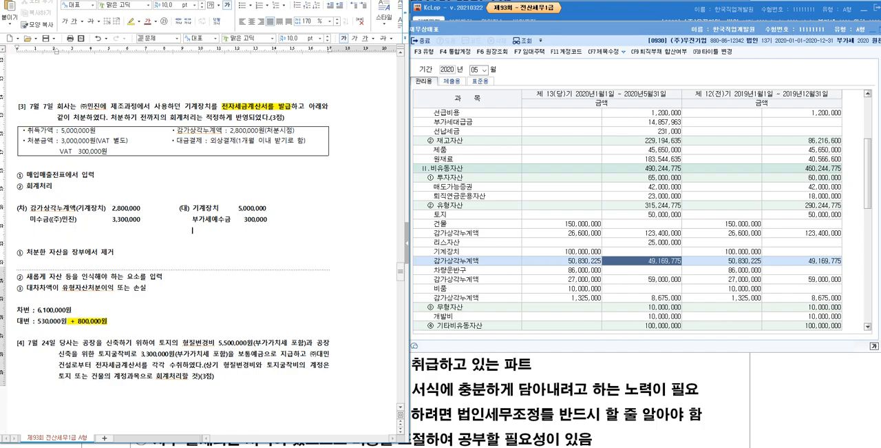
pyautogui.write('유형자산처분이익')
pyautogui.write('800,000')
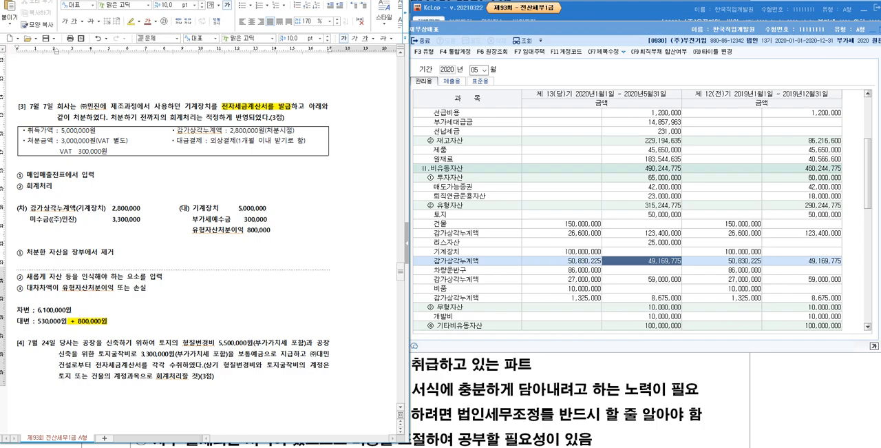
pyautogui.click(272, 220)
pyautogui.click(114, 208)
pyautogui.click(171, 300)
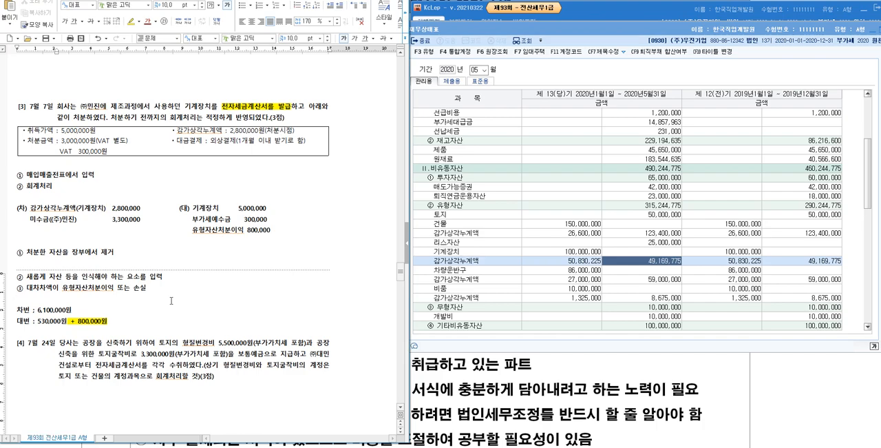
# - Below the debit and credit totals, add the line "기계장치 : 5,000,000원 - 2,800,000원 = 장부가액 2,200,000원"
pyautogui.scroll(-3, 171, 300)
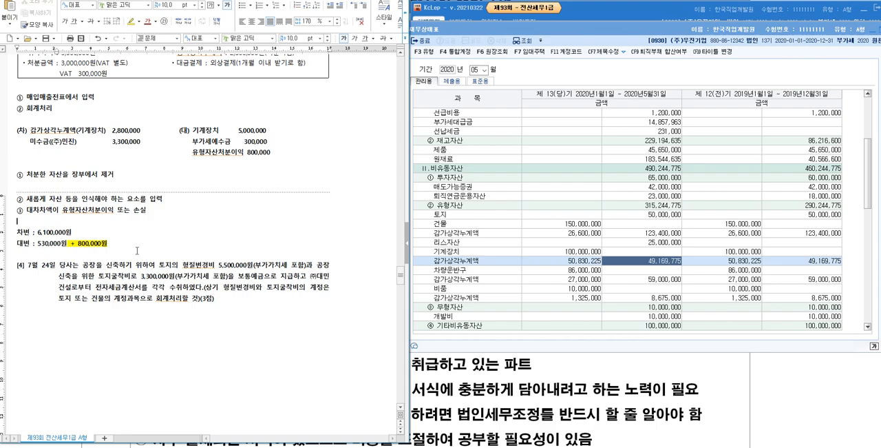
pyautogui.click(136, 254)
pyautogui.press('Return')
pyautogui.press('Return')
pyautogui.press('Return')
pyautogui.press('Return')
pyautogui.press('Return')
pyautogui.press('Return')
pyautogui.press('Return')
pyautogui.press('Return')
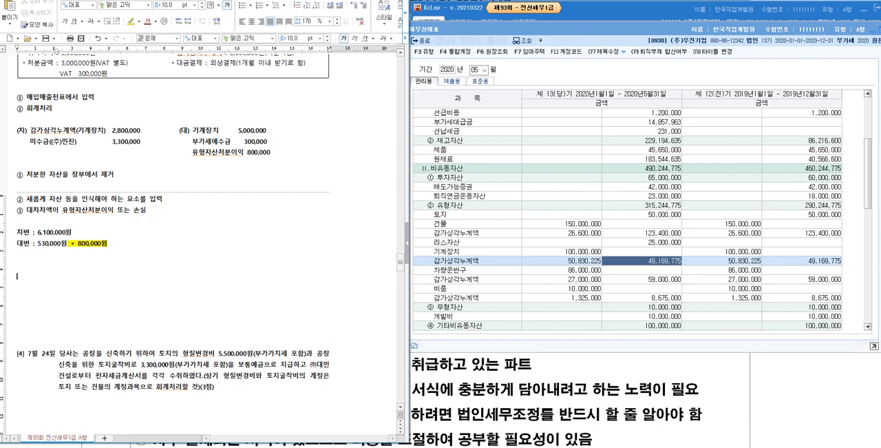
pyautogui.write('기계장치')
pyautogui.write(' : 5,000')
pyautogui.write(',000')
pyautogui.write('원 - ')
pyautogui.write('2,800,00')
pyautogui.write('0원 = 잠')
pyautogui.write('부강')
pyautogui.write('액 ')
pyautogui.write('2,200')
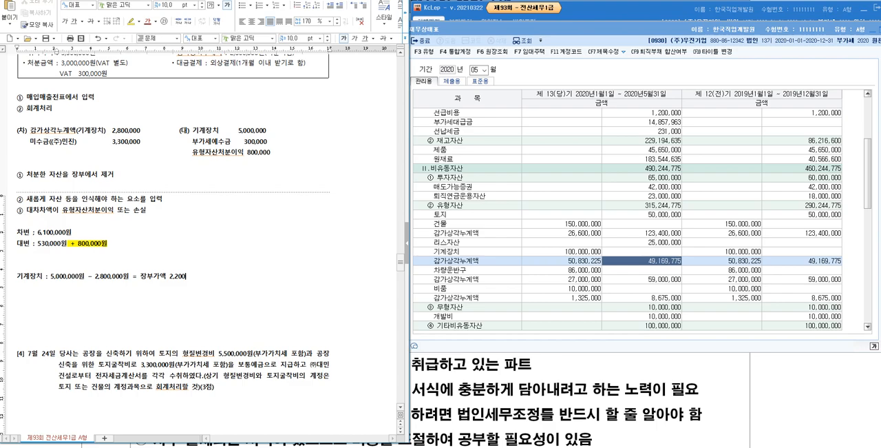
pyautogui.write(',000원')
# - Add the line "처분금액 : 3,000,000원(VAT를 고려하면 안된다)" under the book value line
pyautogui.press('Return')
pyautogui.write('처분금액 :')
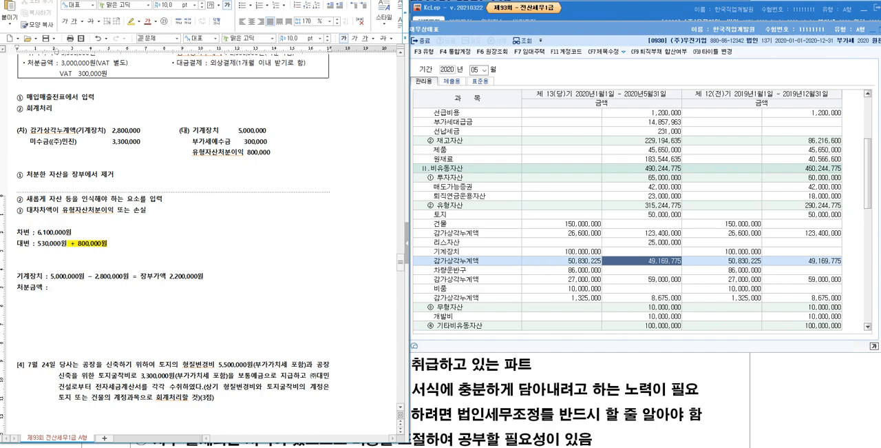
pyautogui.write(' 3,000,000원(VAT를 고려하면 안된다')
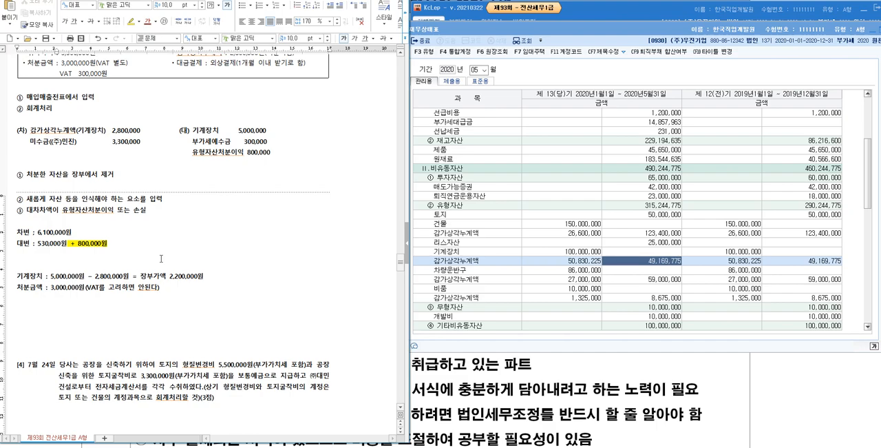
# - Leave a blank line and write the disposal calculation "+ 3,000,000원 - 2,200,000원 = + 800,000원"
pyautogui.press('Return')
pyautogui.press('Return')
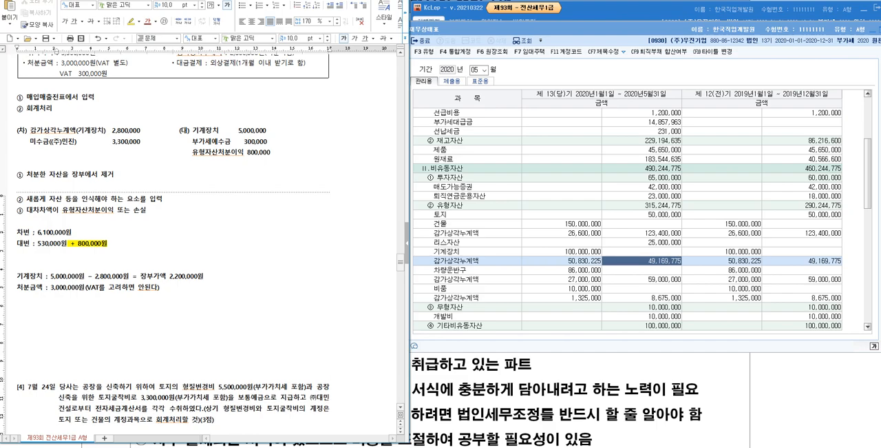
pyautogui.write('+ 3.000,000원 -')
pyautogui.write('2,200,000원 = ')
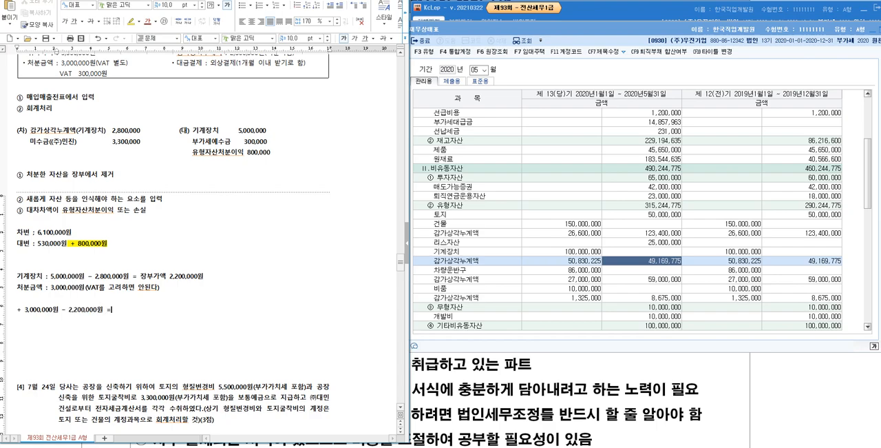
pyautogui.write('+800,000원')
# - Append "→ 유형자산 처분 이익" to the calculation using the special arrow character, and highlight "처분 이익" in yellow
pyautogui.click(117, 309)
pyautogui.hotkey('ctrl', 'F10')
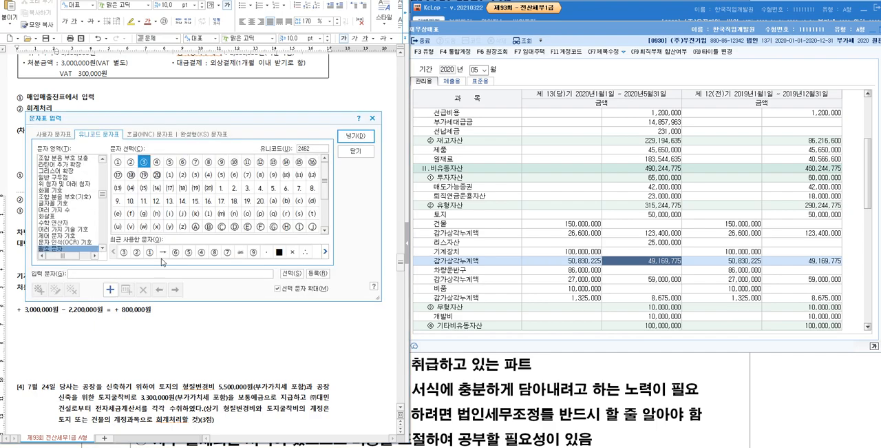
pyautogui.click(163, 252)
pyautogui.press('Return')
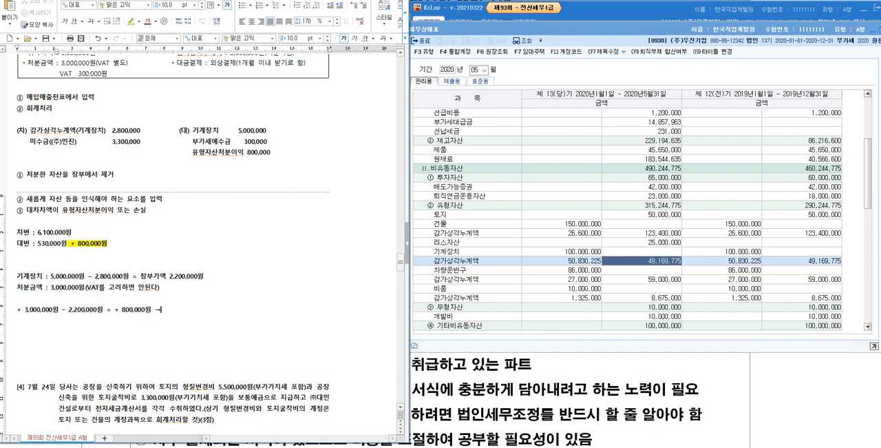
pyautogui.write('유형자산 처분 이익')
pyautogui.hotkey('shift', 'Left')
pyautogui.hotkey('shift', 'Left')
pyautogui.hotkey('shift', 'Left')
pyautogui.hotkey('shift', 'Left')
pyautogui.hotkey('shift', 'Left')
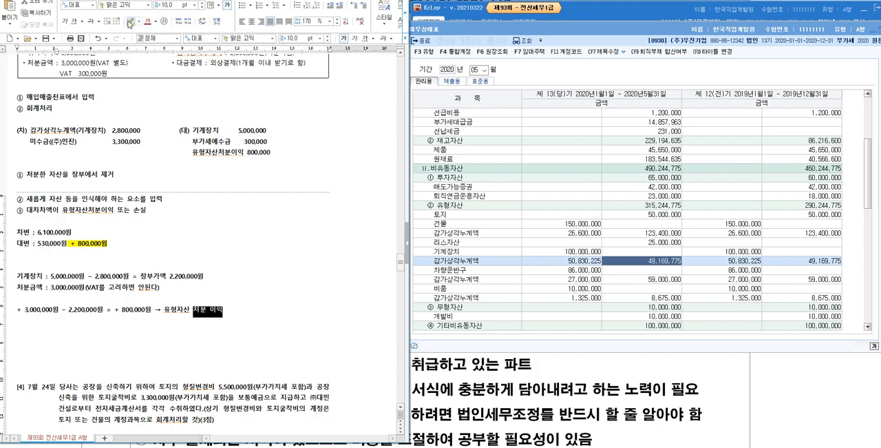
pyautogui.click(132, 21)
pyautogui.click(256, 271)
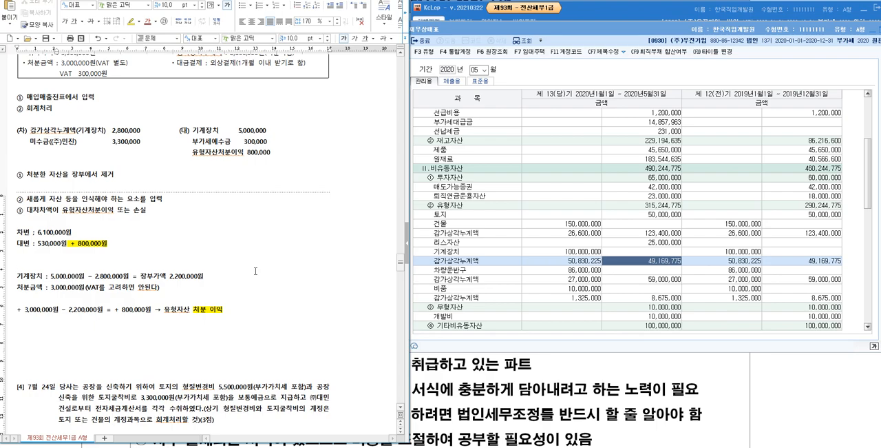
# - Close the 재무상태표 in KcLep and set the 일반전표입력 date to July 7
pyautogui.press('Escape')
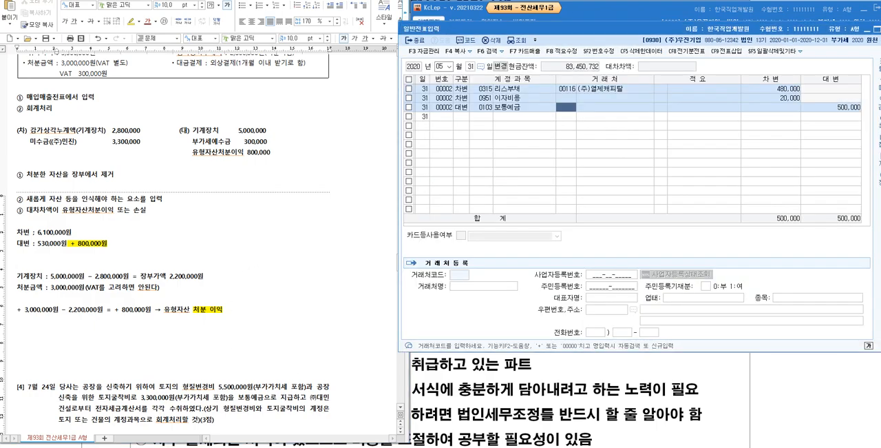
pyautogui.scroll(3, 284, 212)
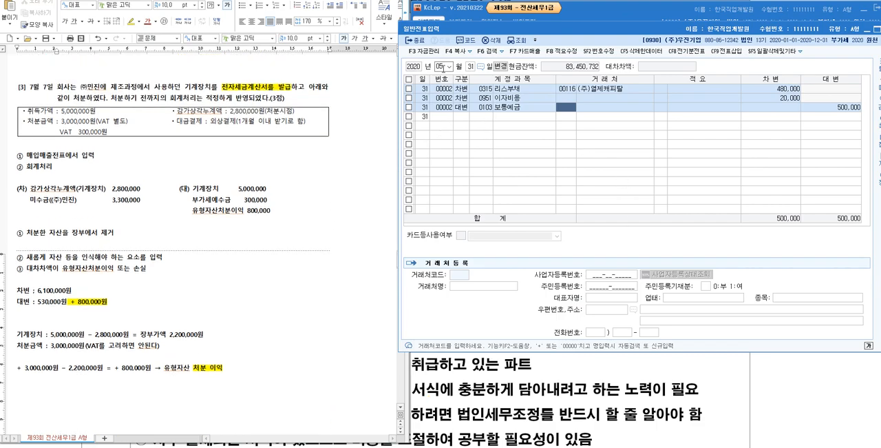
pyautogui.click(441, 66)
pyautogui.write('07')
pyautogui.write('7')
pyautogui.press('Return')
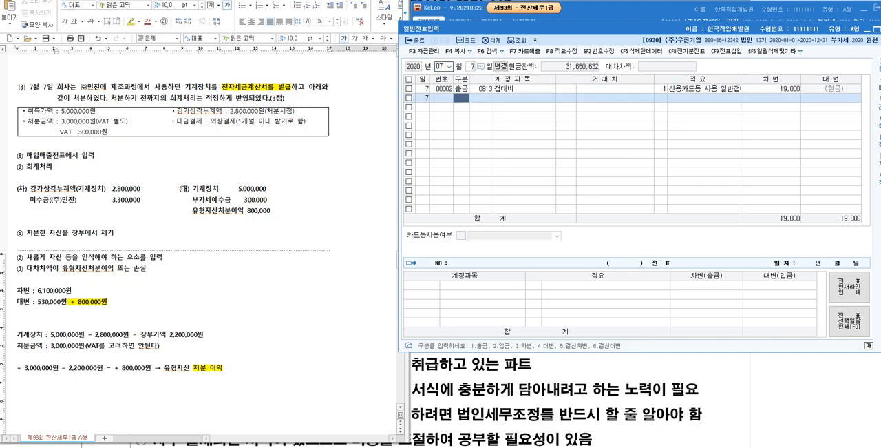
# - Enter a 2,800,000 debit line for account 0207 감가상각누계액 (기계장치) in the July 7 general voucher
pyautogui.write('3')
pyautogui.press('Return')
pyautogui.write('감가')
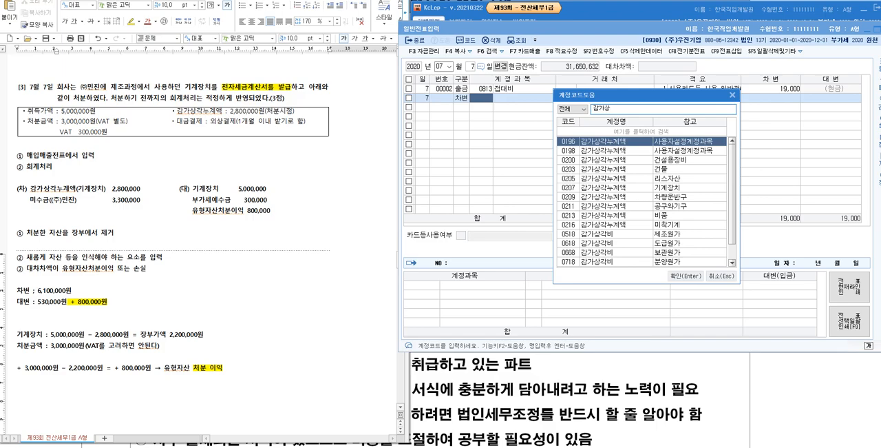
pyautogui.write('상')
pyautogui.press('Down')
pyautogui.press('Down')
pyautogui.press('Down')
pyautogui.press('Down')
pyautogui.press('Down')
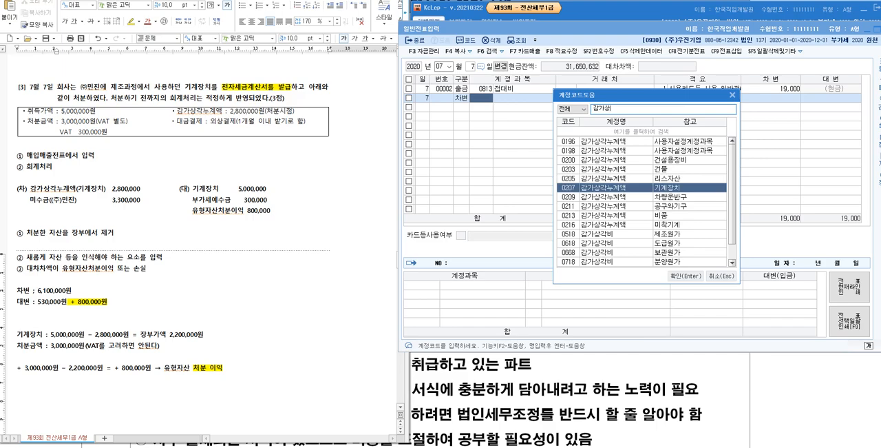
pyautogui.press('Return')
pyautogui.press('Return')
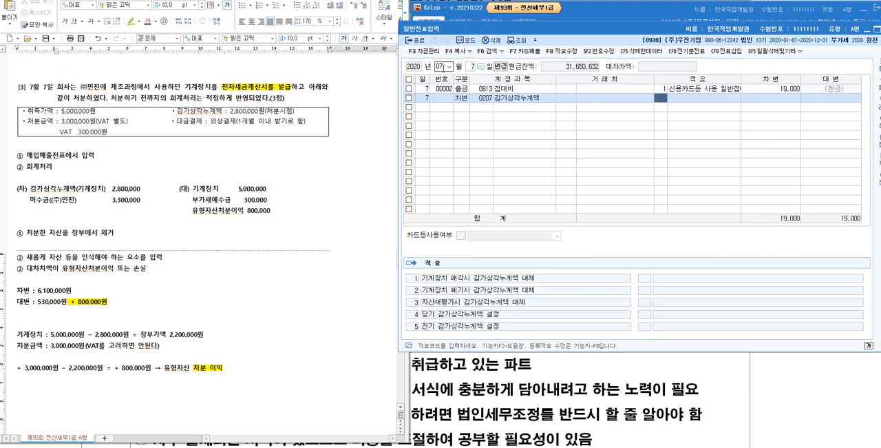
pyautogui.press('Return')
pyautogui.write('2800000')
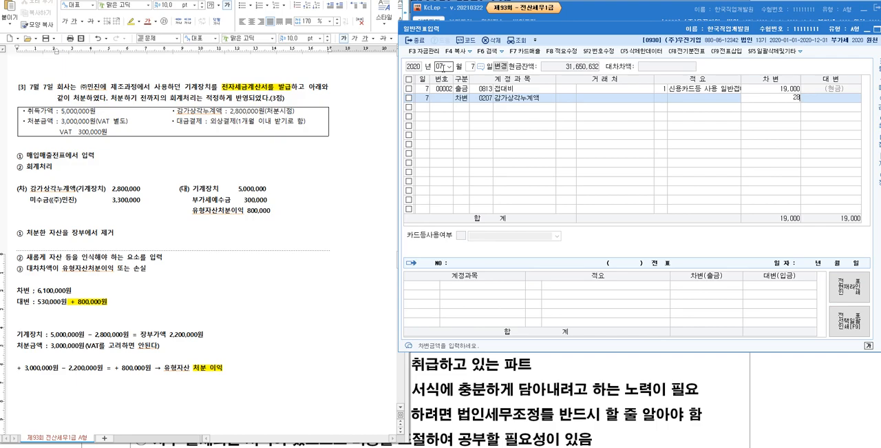
pyautogui.press('Return')
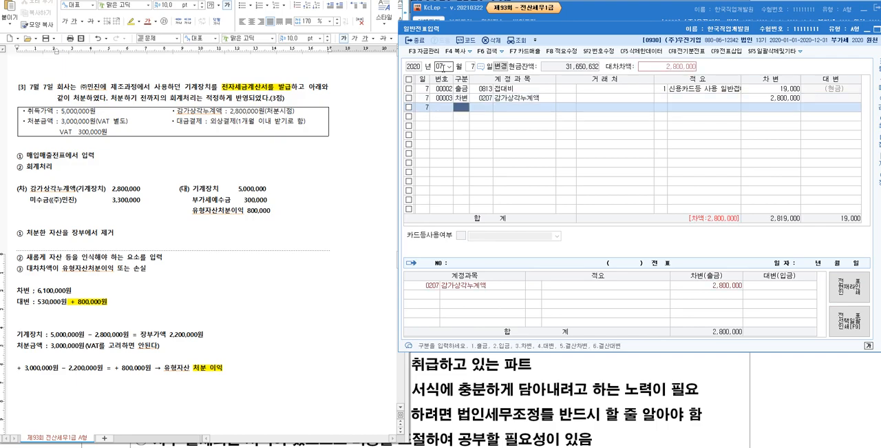
pyautogui.write('3미수금')
pyautogui.press('Return')
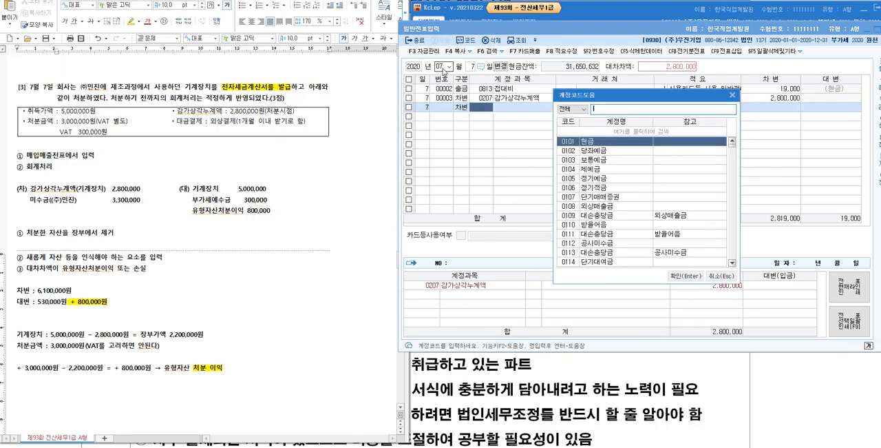
pyautogui.press('Down')
pyautogui.press('Down')
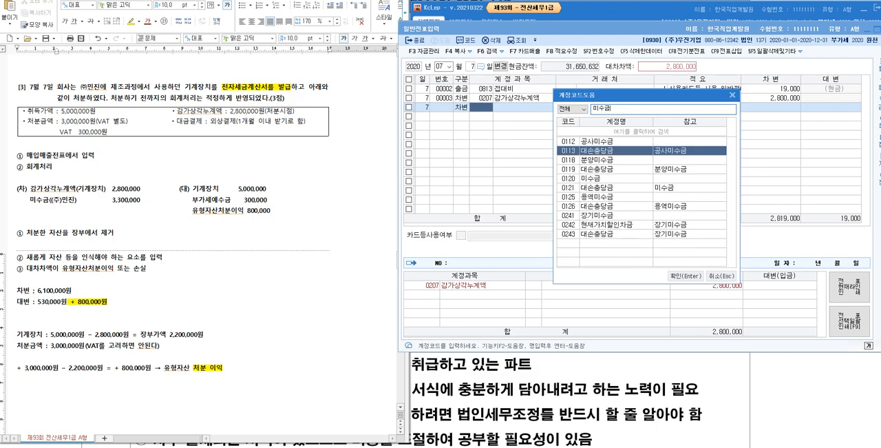
pyautogui.press('Escape')
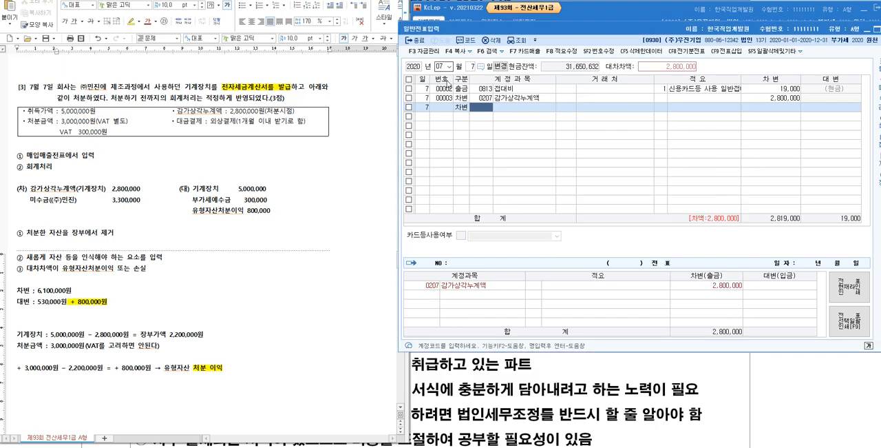
# - Delete the 2,800,000 감가상각누계액 debit line from the July 7 general voucher
pyautogui.click(409, 98)
pyautogui.click(491, 40)
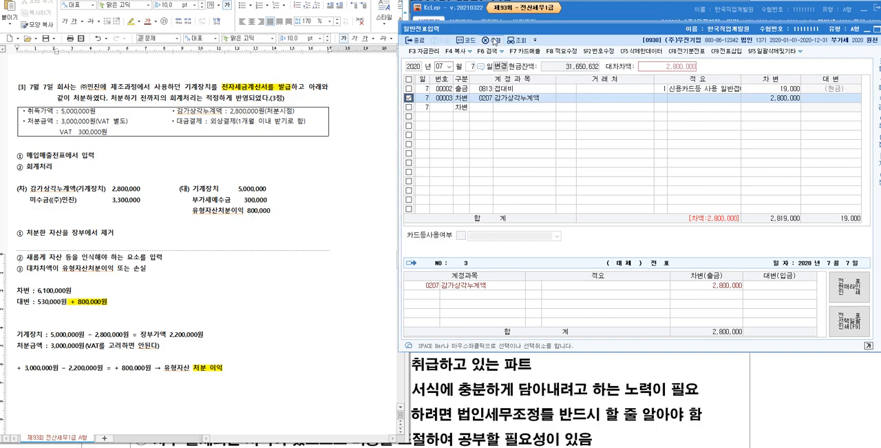
pyautogui.click(662, 208)
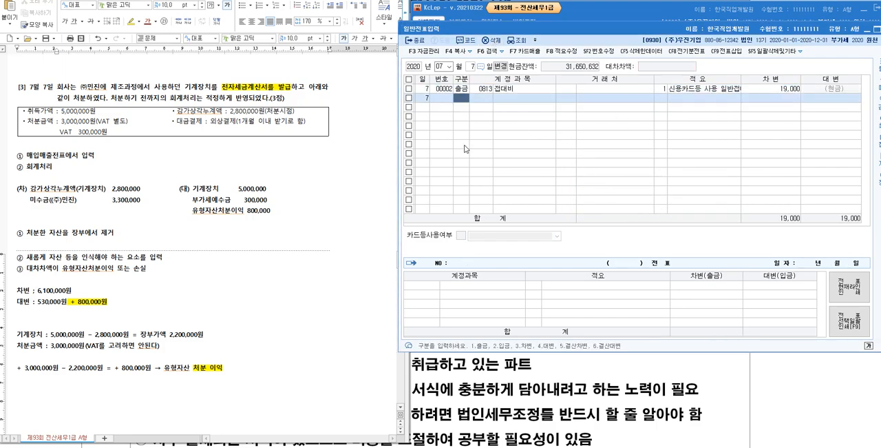
# - Highlight the note "① 매입매출전표에서 입력" in yellow and open 매입매출전표입력 in KcLep
pyautogui.moveTo(97, 155); pyautogui.dragTo(18, 154)
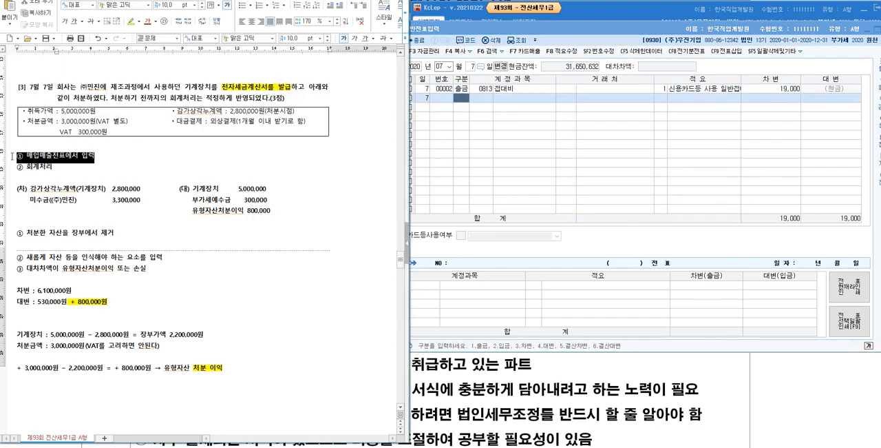
pyautogui.click(131, 21)
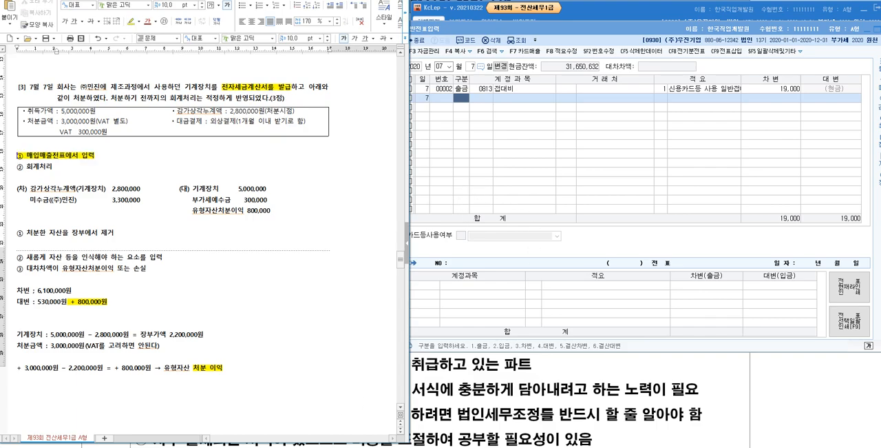
pyautogui.click(586, 9)
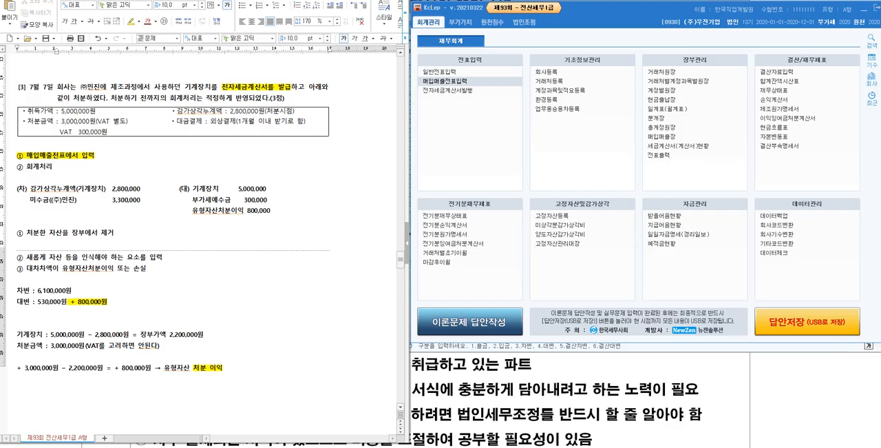
pyautogui.moveTo(0, 85); pyautogui.dragTo(459, 74)
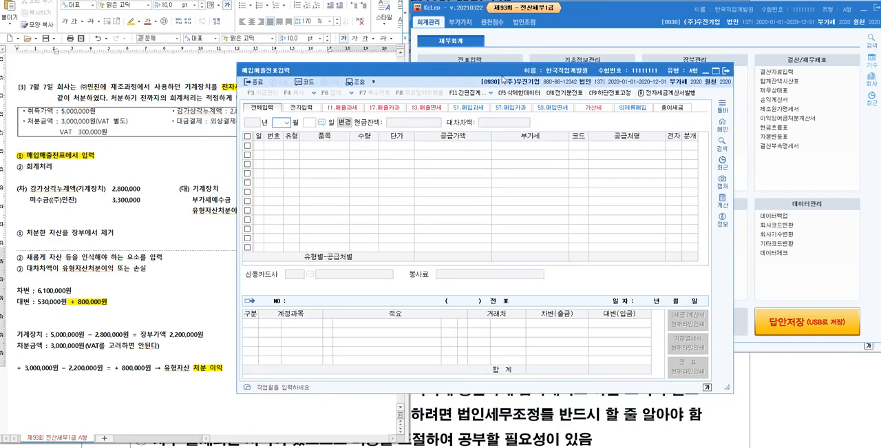
# - Move the 매입매출전표입력 window beside the document and set its entry date to July 7
pyautogui.moveTo(511, 74); pyautogui.dragTo(661, 12)
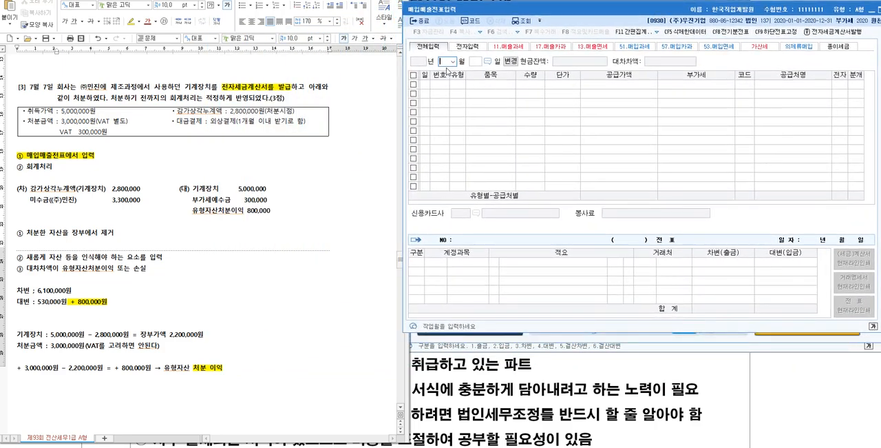
pyautogui.write('07')
pyautogui.write('7')
pyautogui.press('Return')
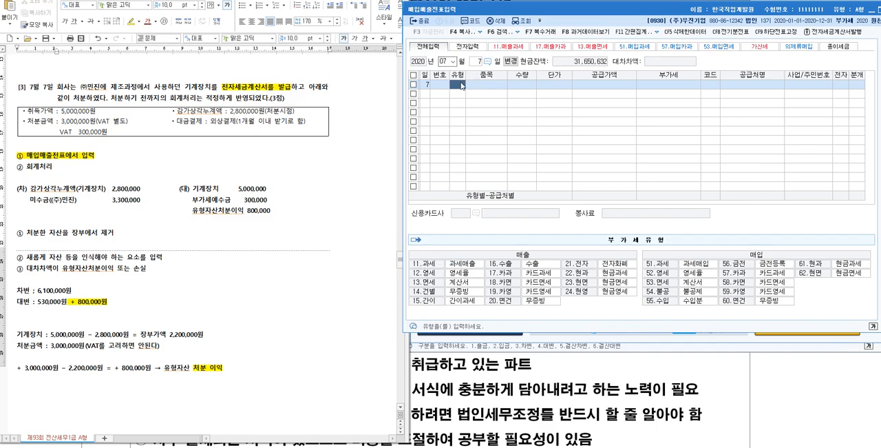
# - Start a sales line of type 11 과세 with the item 기계장치, leaving quantity and unit price blank
pyautogui.write('11')
pyautogui.press('Return')
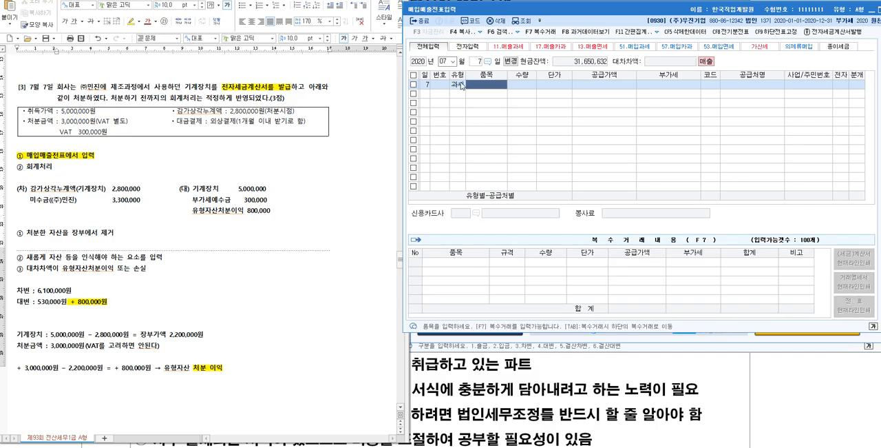
pyautogui.write('기계장치')
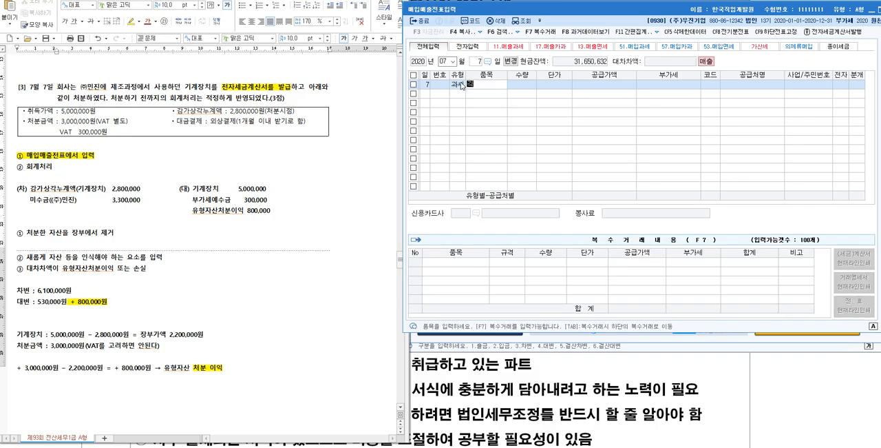
pyautogui.press('Return')
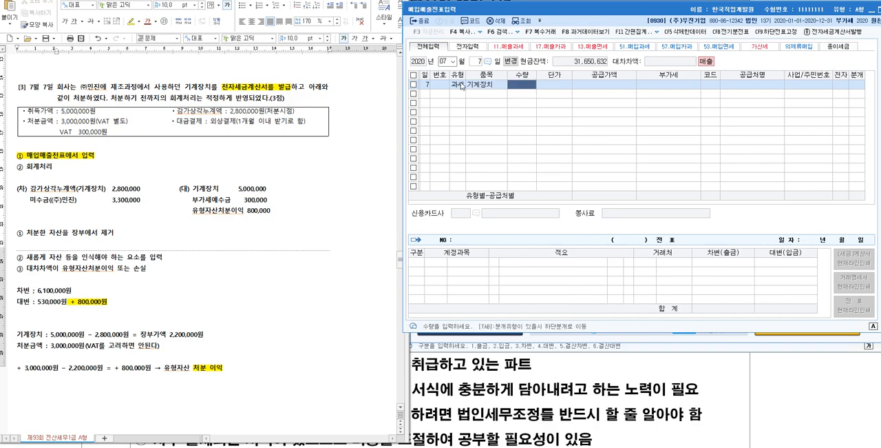
pyautogui.press('Return')
pyautogui.press('Return')
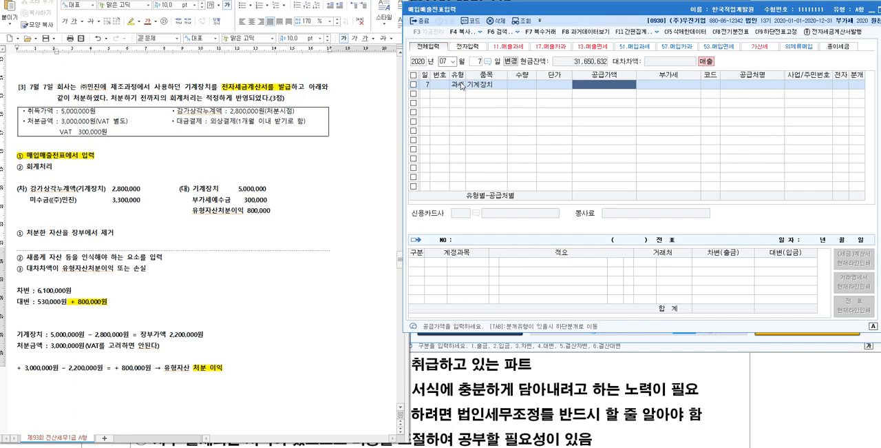
pyautogui.click(258, 191)
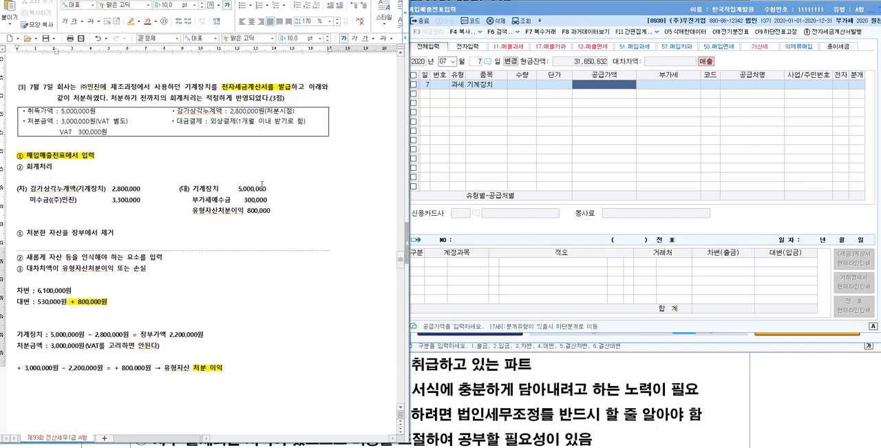
pyautogui.moveTo(267, 188); pyautogui.dragTo(238, 183)
pyautogui.click(136, 204)
pyautogui.write('3000')
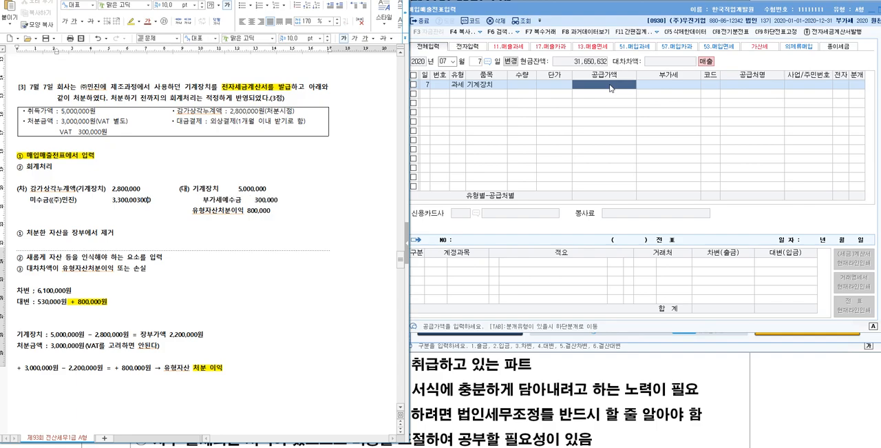
pyautogui.press('BackSpace')
pyautogui.press('BackSpace')
pyautogui.press('BackSpace')
pyautogui.press('BackSpace')
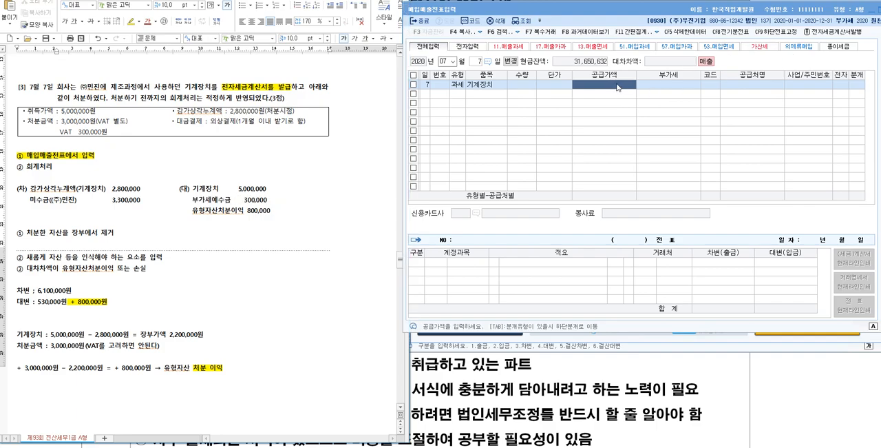
# - Set the supply value of the 기계장치 sale to 3,000,000
pyautogui.click(617, 87)
pyautogui.write('3000000')
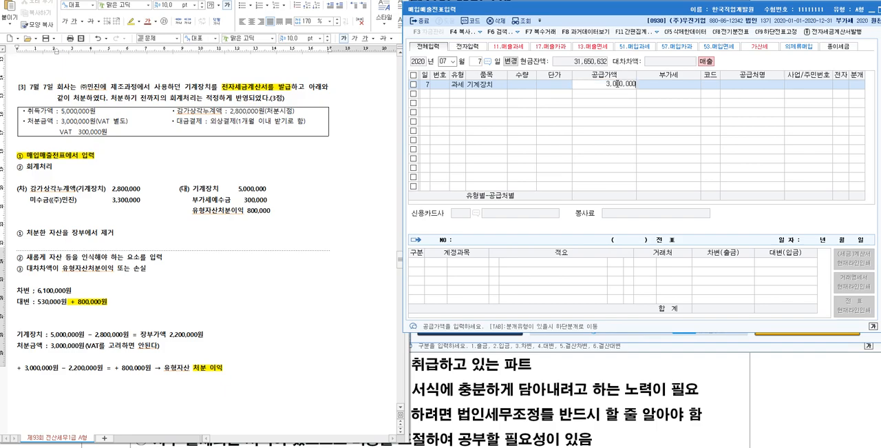
pyautogui.press('Return')
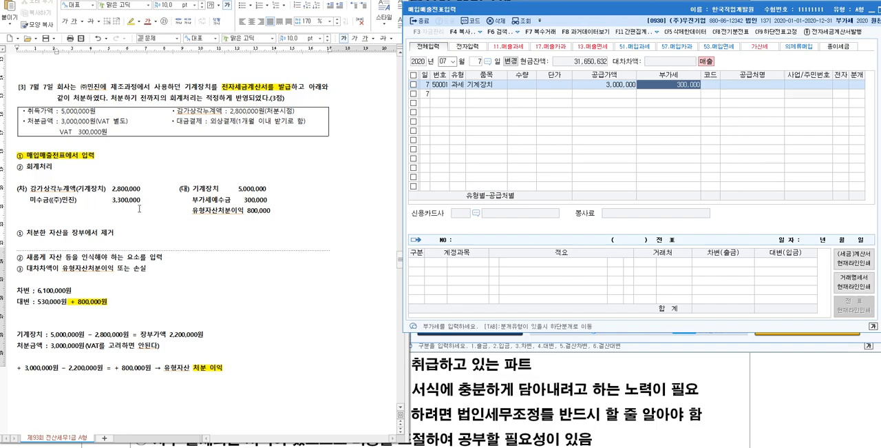
pyautogui.moveTo(143, 199); pyautogui.dragTo(112, 200)
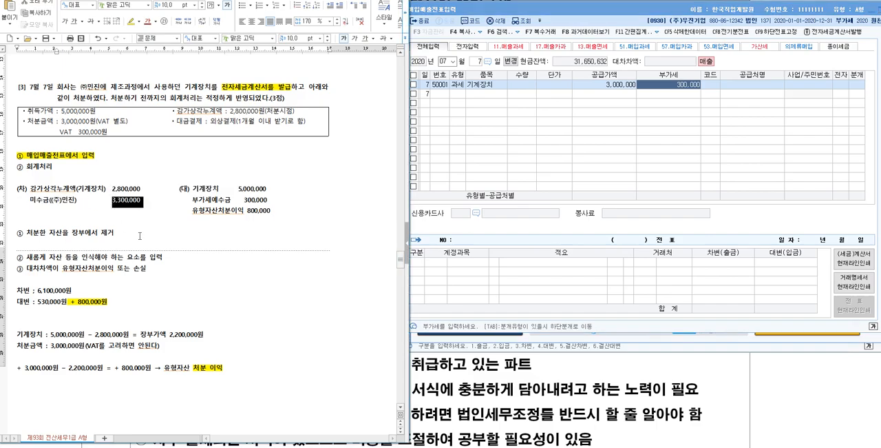
# - Look up 민진 in the customer list and assign (주)민진 to the 기계장치 sale
pyautogui.click(711, 86)
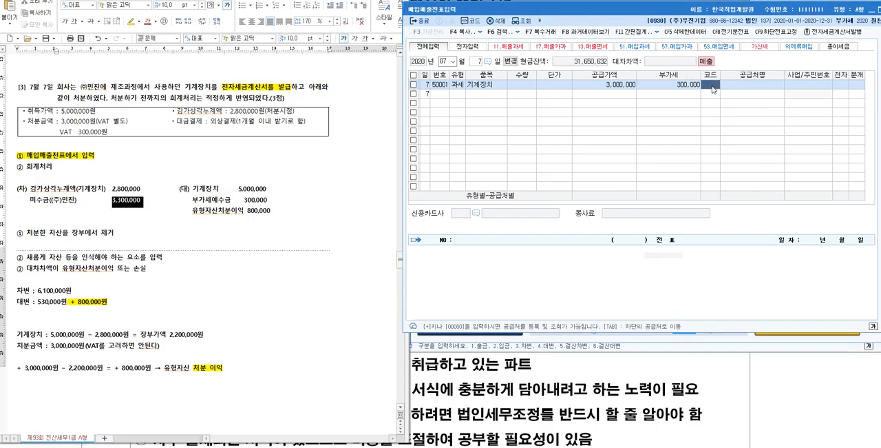
pyautogui.press('F2')
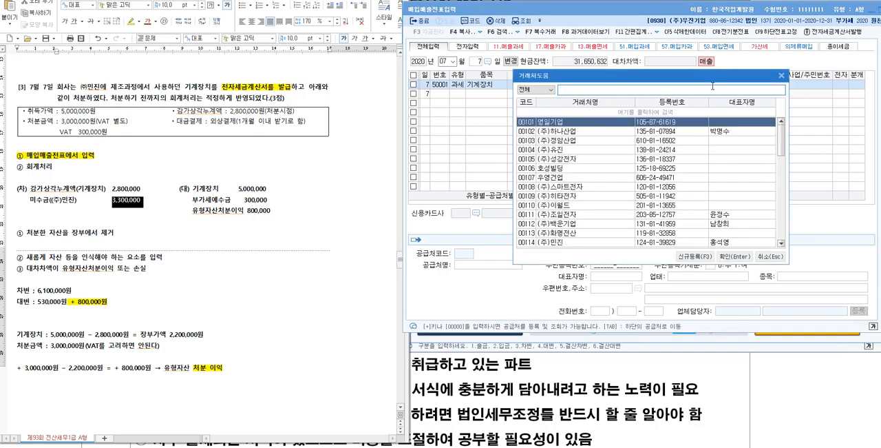
pyautogui.write('민진')
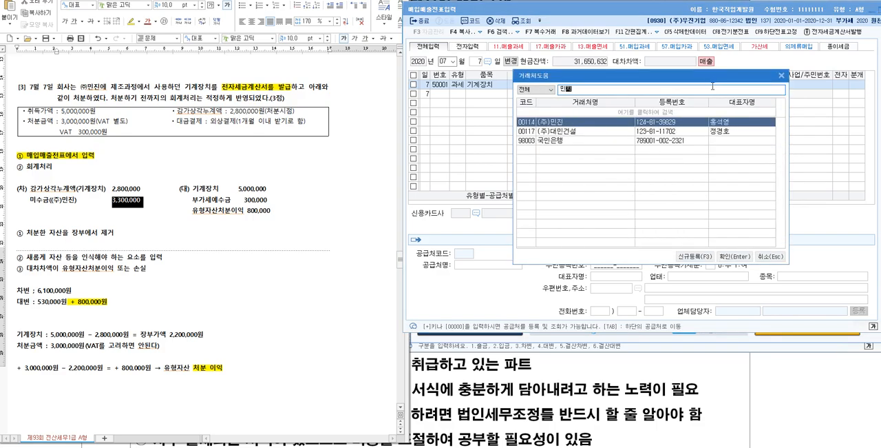
pyautogui.press('Return')
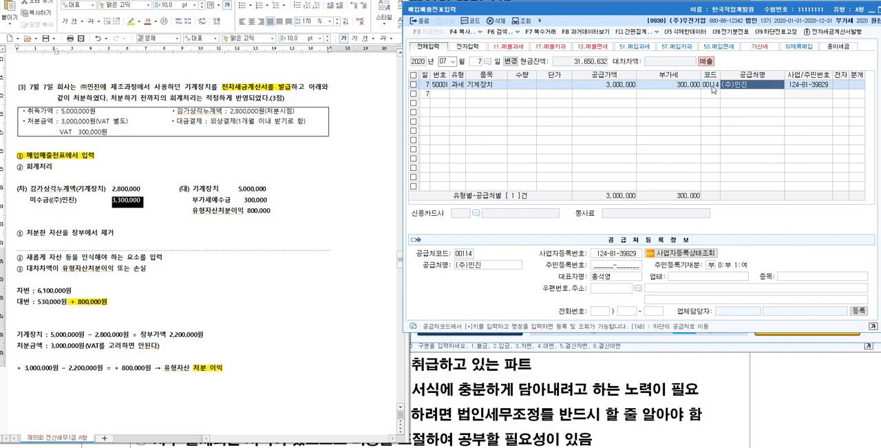
pyautogui.press('Return')
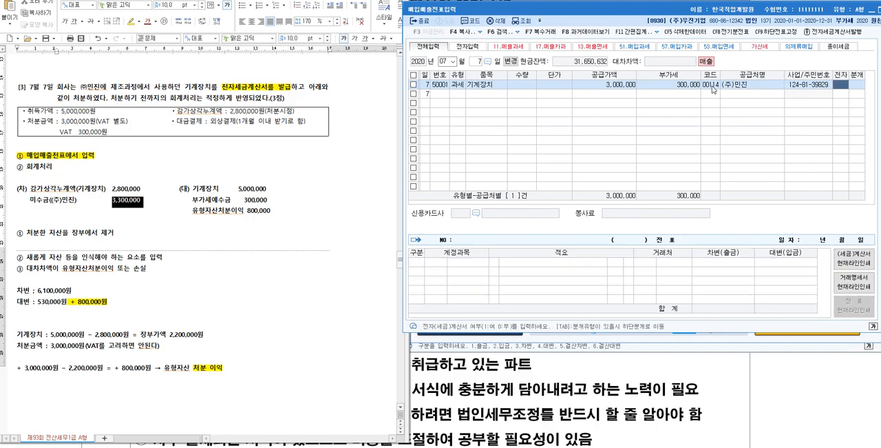
# - Mark the sale as an electronic tax invoice (여) and set its 분개 type to 혼합
pyautogui.write('1')
pyautogui.press('Return')
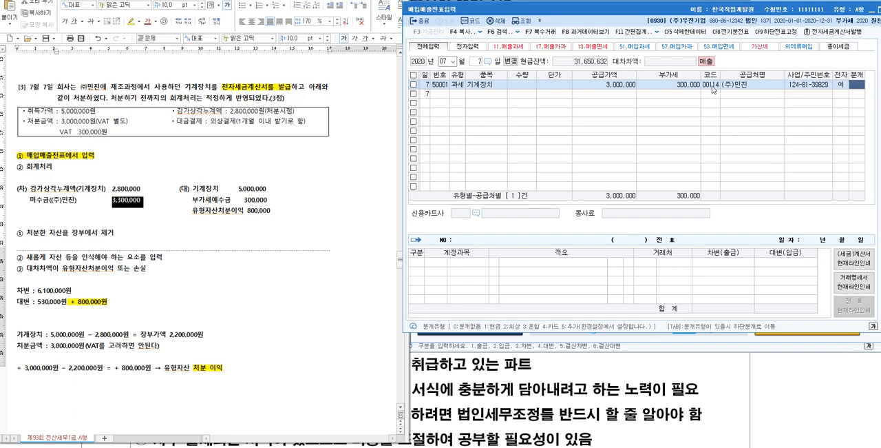
pyautogui.write('3')
pyautogui.press('Return')
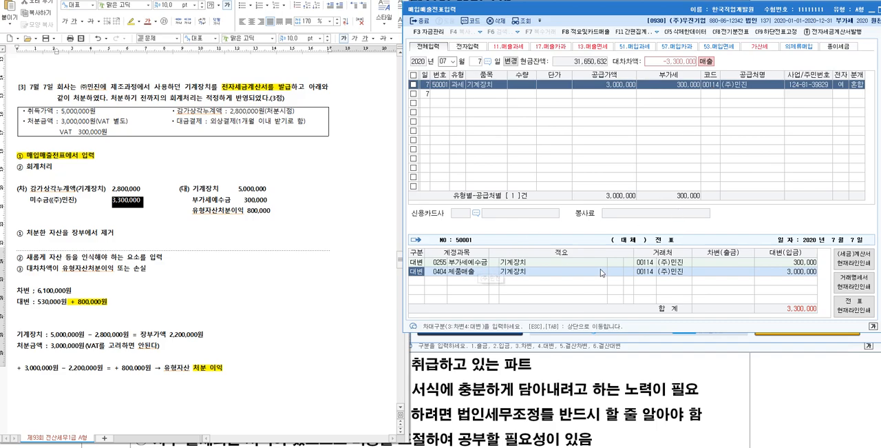
# - Change the 제품매출 credit line's account to 0206 기계장치 and its amount to 5,000,000
pyautogui.click(791, 264)
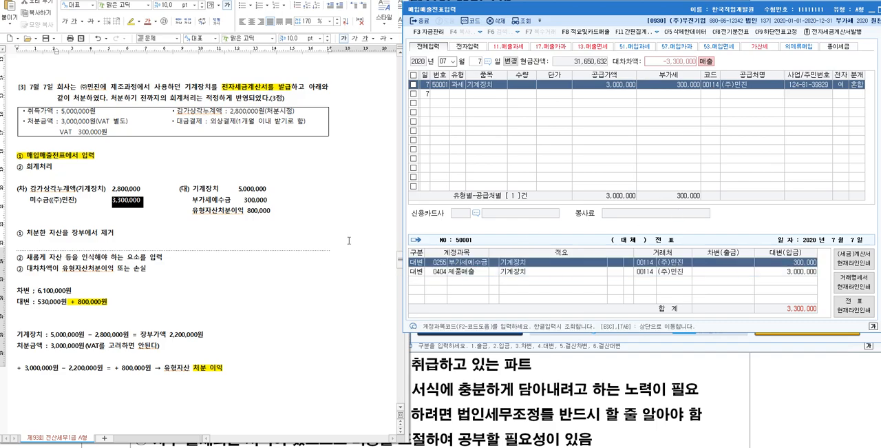
pyautogui.click(275, 201)
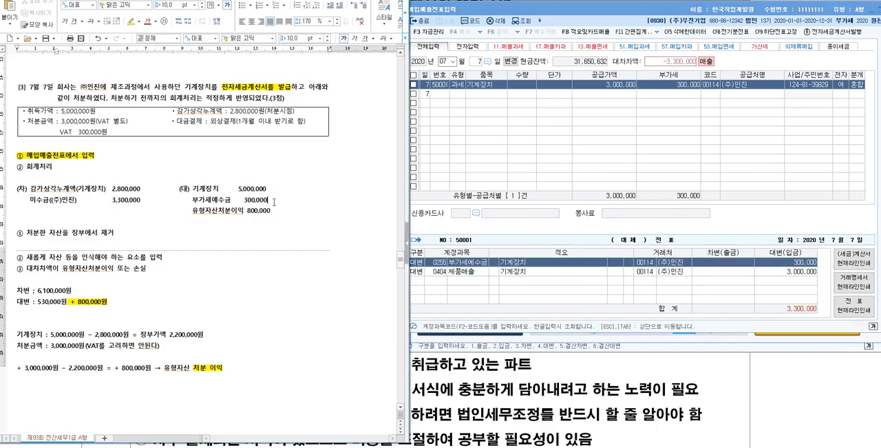
pyautogui.click(805, 274)
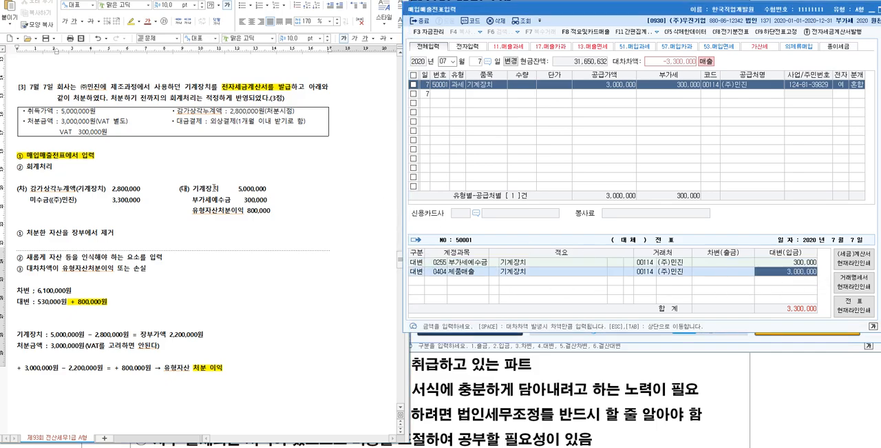
pyautogui.click(438, 274)
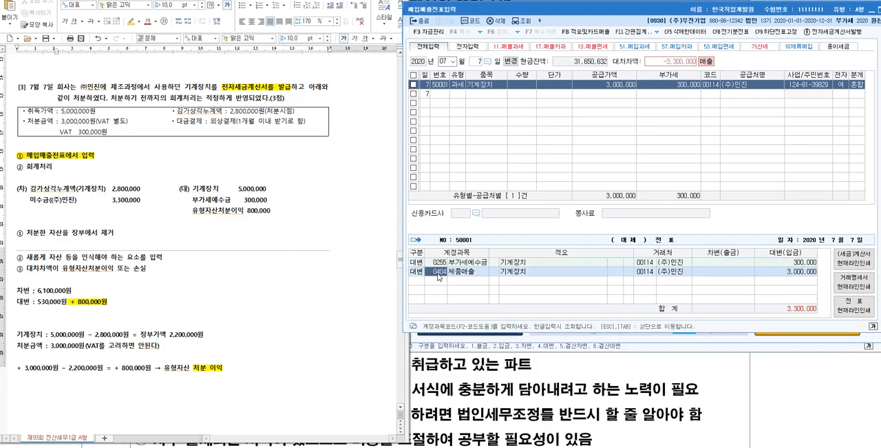
pyautogui.press('F2')
pyautogui.write('긱계')
pyautogui.press('Return')
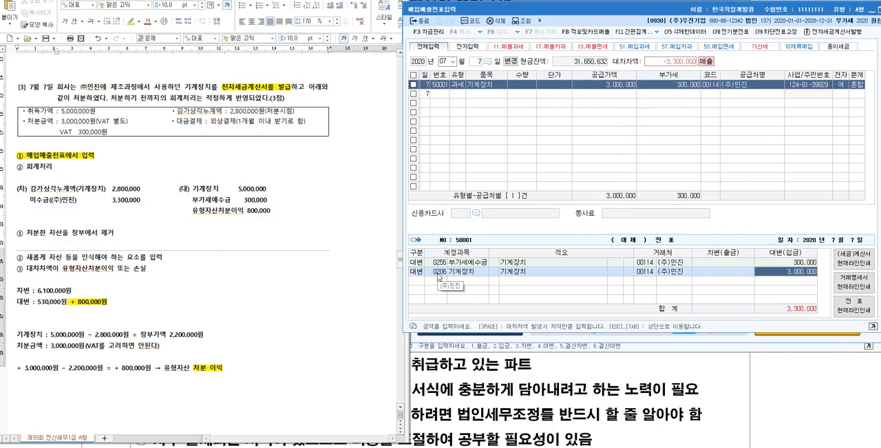
pyautogui.write('5000000')
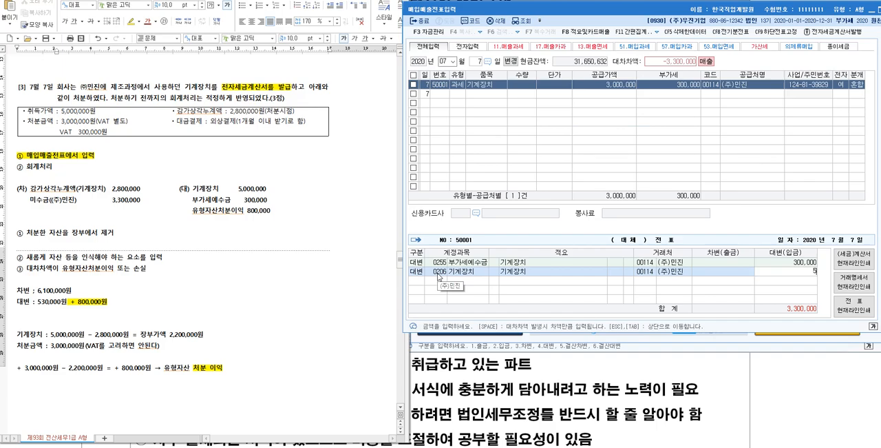
pyautogui.press('Return')
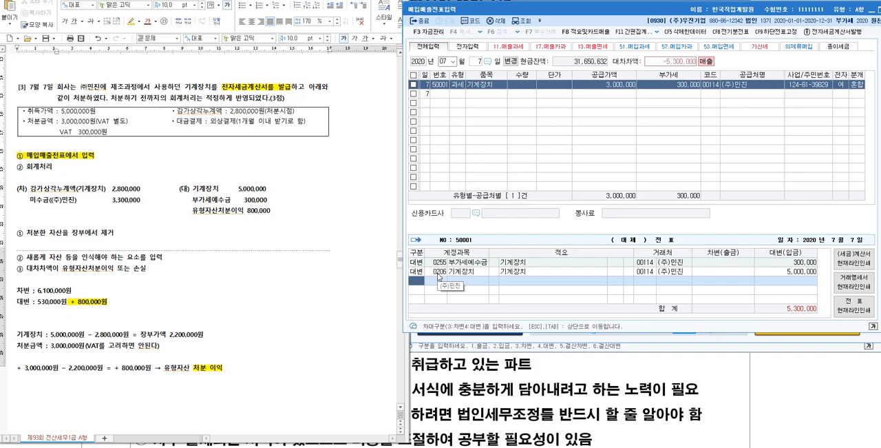
# - Add a credit line of 800,000 for account 0914 유형자산처분이익
pyautogui.write('3')
pyautogui.press('Left')
pyautogui.write('4')
pyautogui.press('F2')
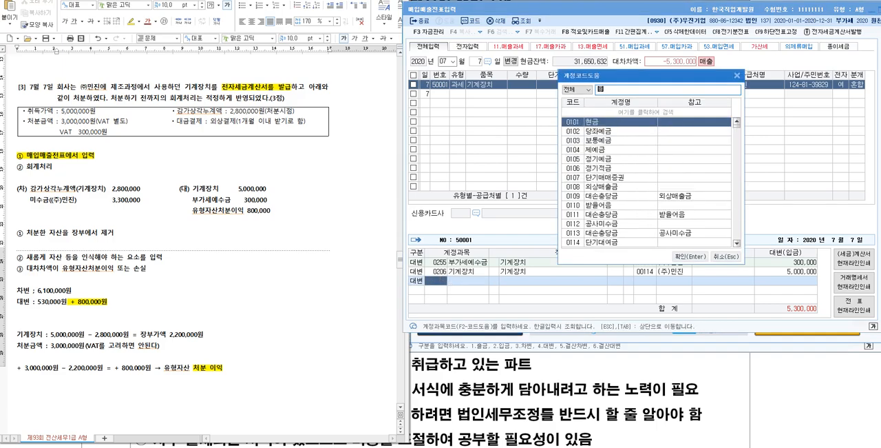
pyautogui.write('유형')
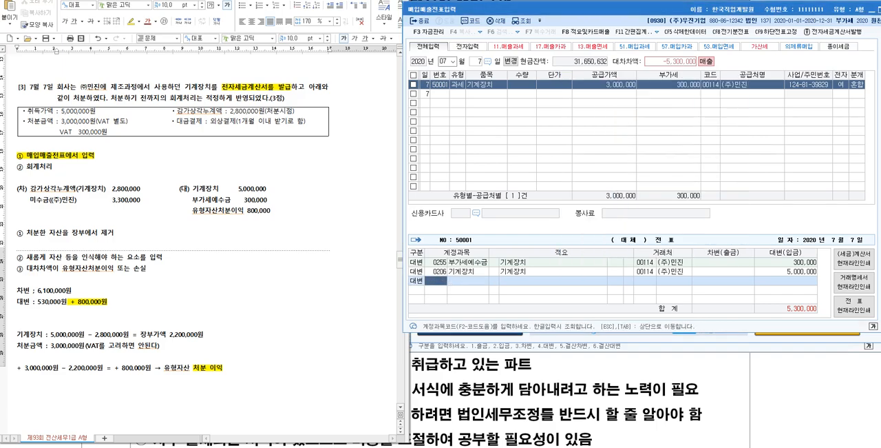
pyautogui.press('Return')
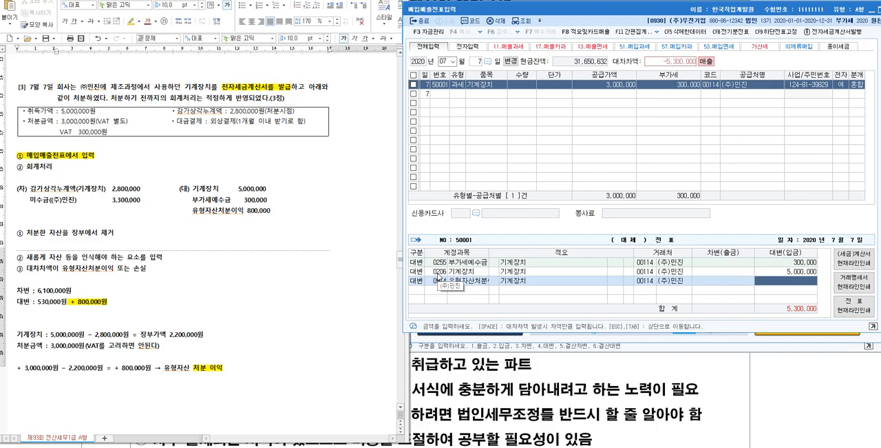
pyautogui.write('8000000')
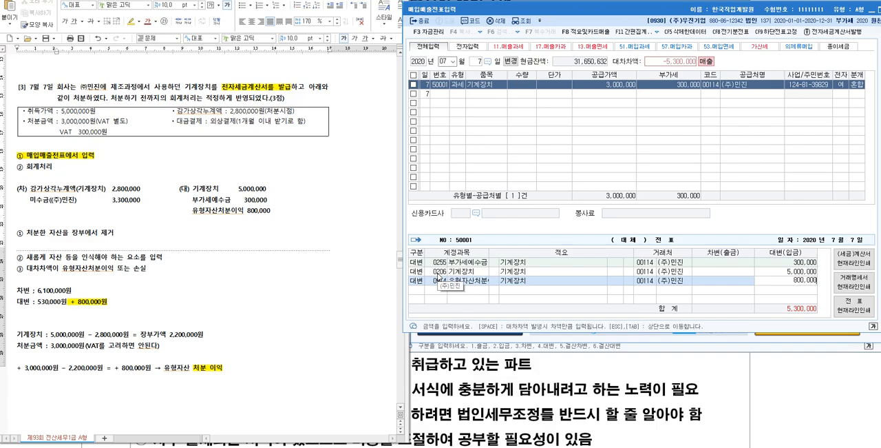
pyautogui.press('Return')
# - Add a debit line of 2,800,000 for account 0207 감가상각누계액 (기계장치) to the July 7 voucher
pyautogui.write('3')
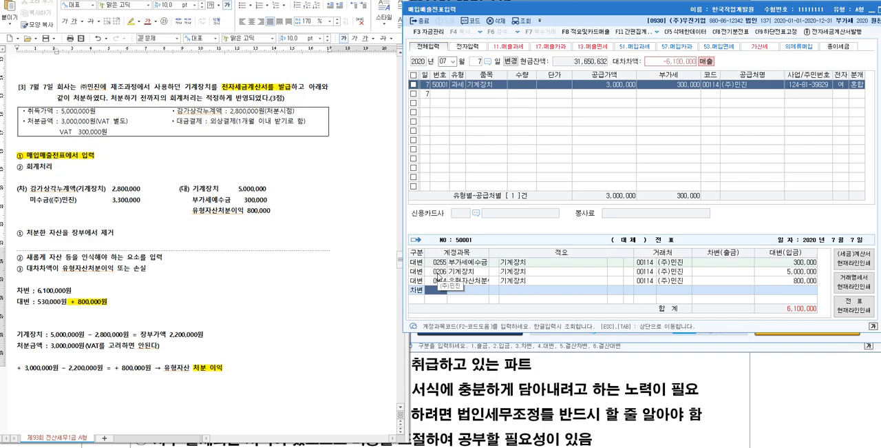
pyautogui.write('감')
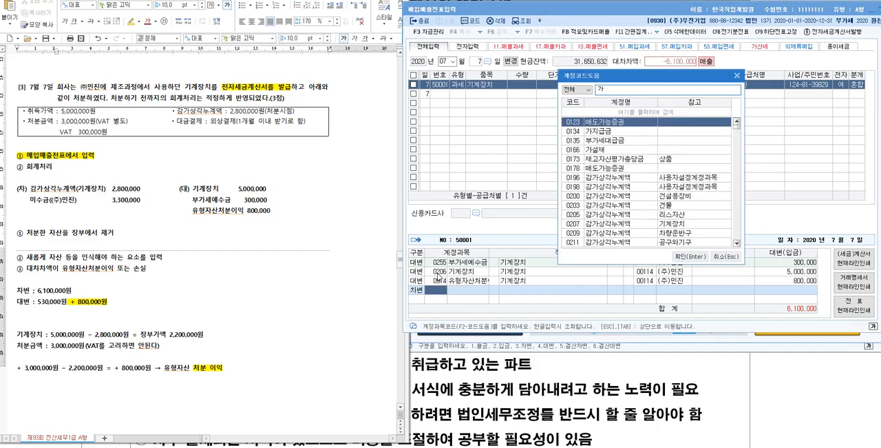
pyautogui.write('가상')
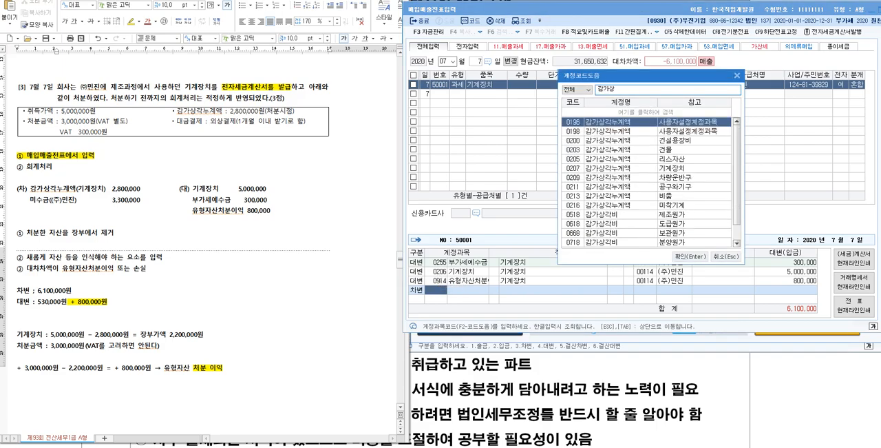
pyautogui.press('Down')
pyautogui.press('Down')
pyautogui.press('Down')
pyautogui.press('Down')
pyautogui.press('Return')
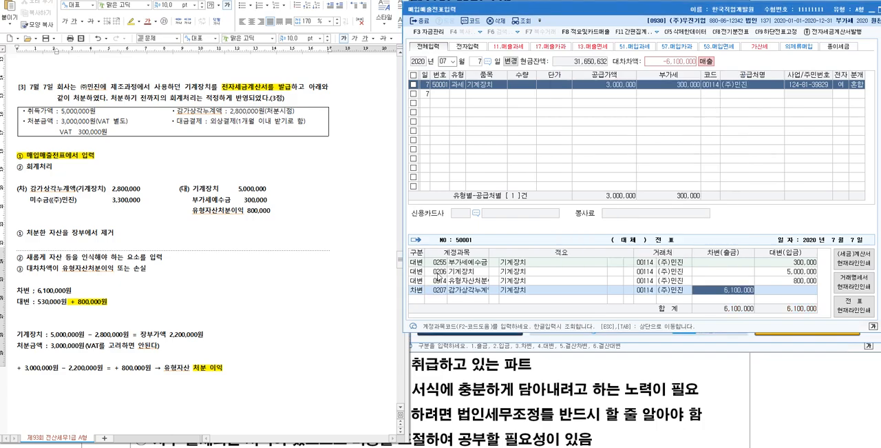
pyautogui.write('2800000')
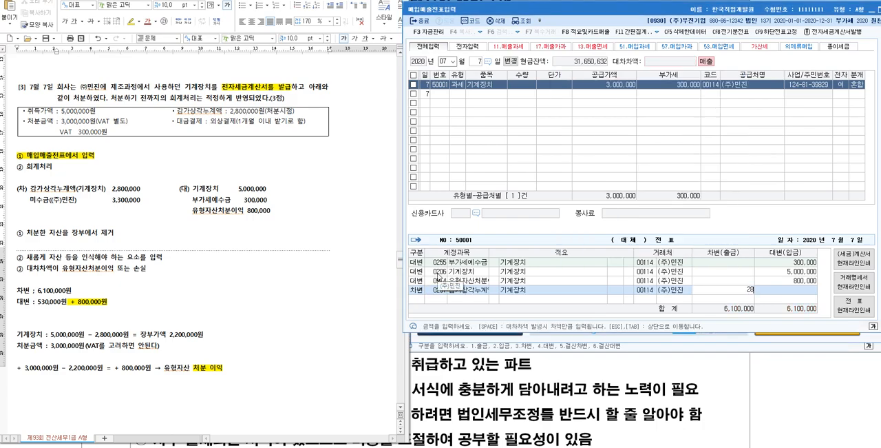
pyautogui.press('Return')
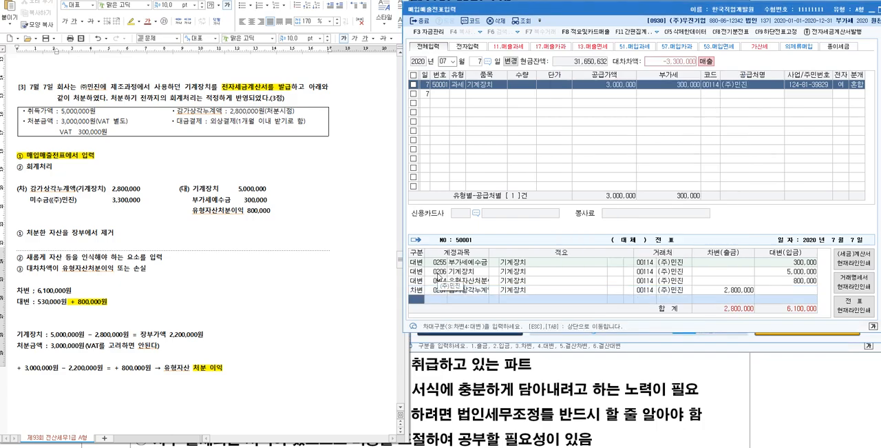
# - Add a debit line of 3,300,000 for account 0120 미수금 with customer (주)민진
pyautogui.write('3')
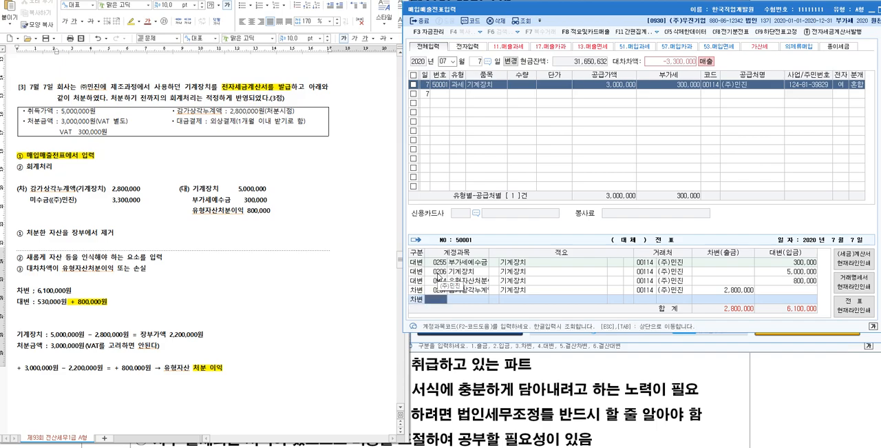
pyautogui.press('F2')
pyautogui.write('미수금')
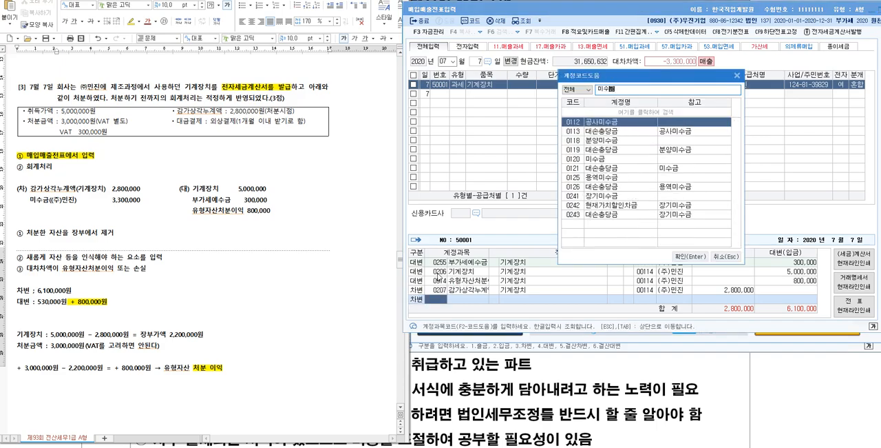
pyautogui.press('Down')
pyautogui.press('Down')
pyautogui.press('Down')
pyautogui.press('Down')
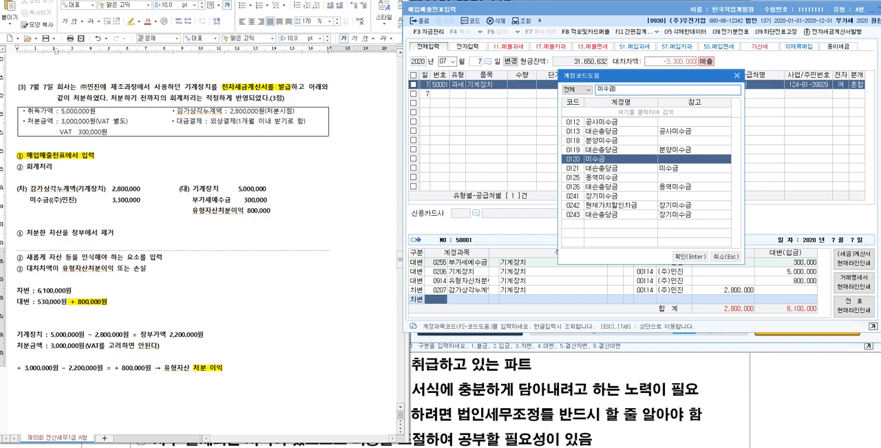
pyautogui.press('Return')
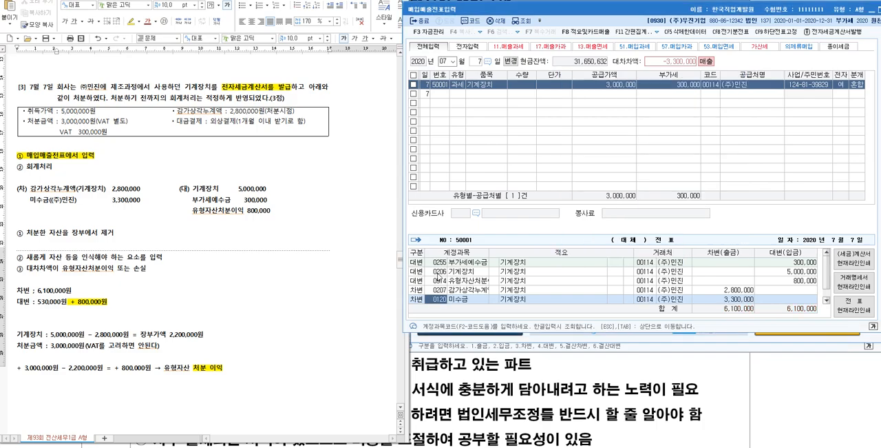
pyautogui.click(680, 302)
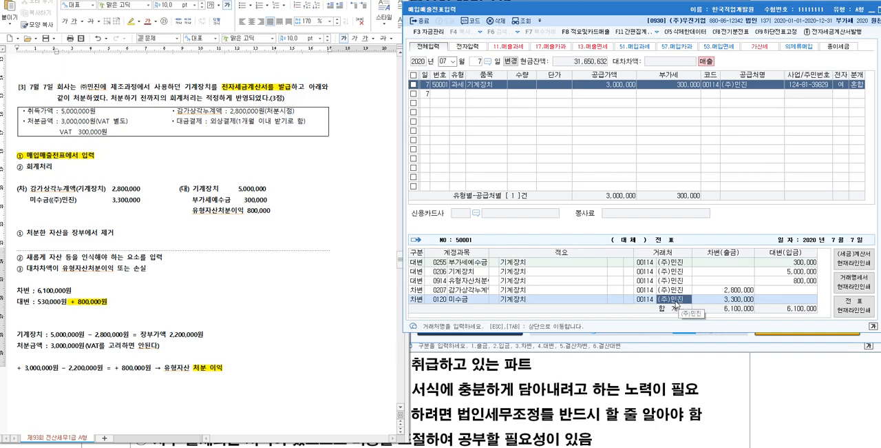
pyautogui.click(726, 301)
# - Switch to the exam document and insert blank lines above question [4] to push it onto the next page
pyautogui.click(131, 200)
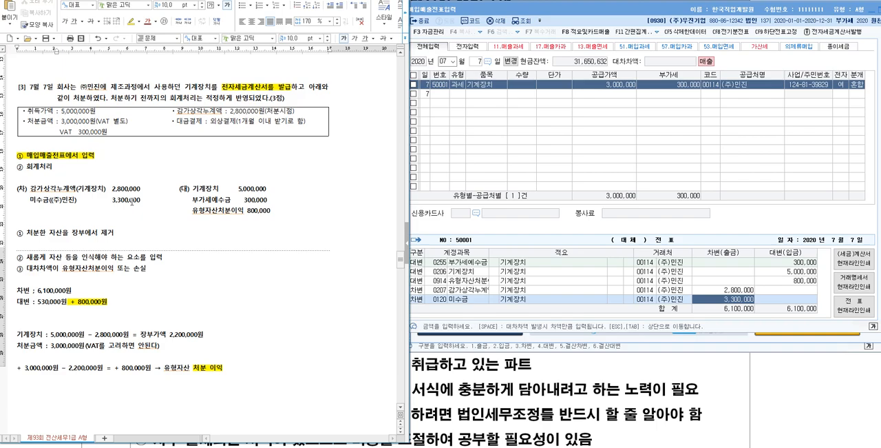
pyautogui.click(184, 177)
pyautogui.scroll(-10, 184, 177)
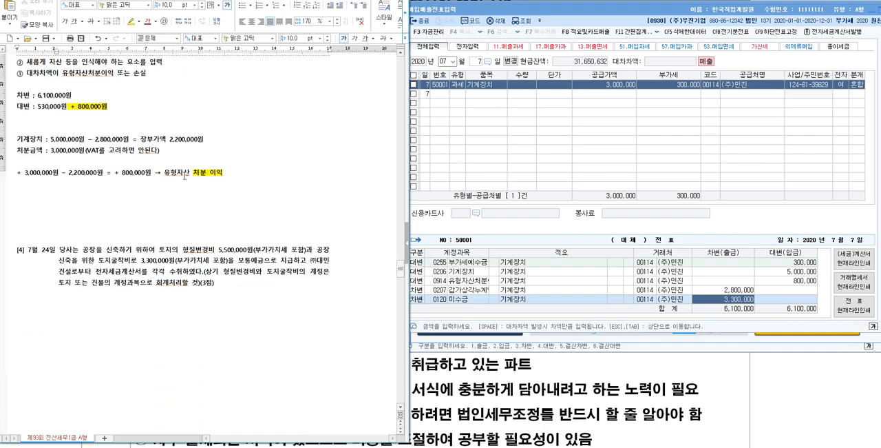
pyautogui.scroll(1, 185, 177)
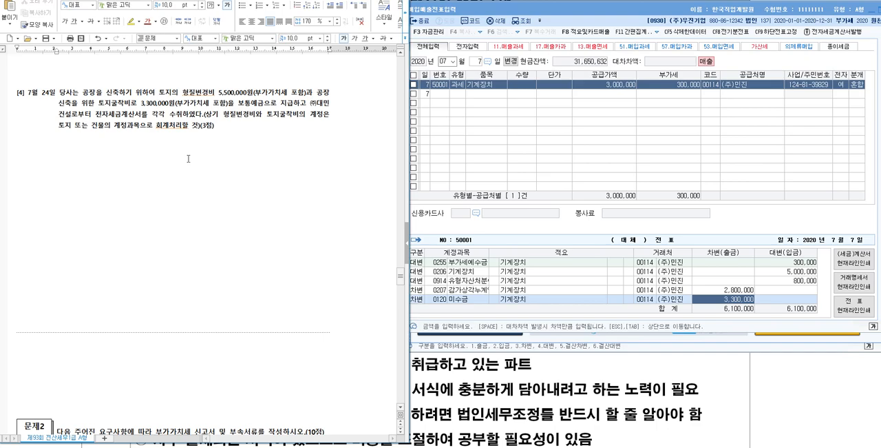
pyautogui.click(72, 154)
pyautogui.scroll(1, 72, 153)
pyautogui.click(119, 82)
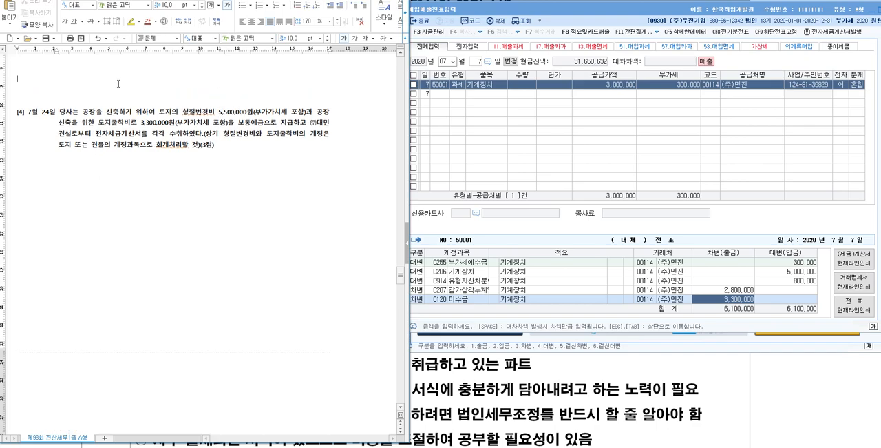
pyautogui.press('Return')
pyautogui.press('Return')
pyautogui.press('Return')
pyautogui.press('Return')
pyautogui.press('Return')
pyautogui.press('Return')
pyautogui.press('Return')
pyautogui.press('Return')
pyautogui.press('Return')
pyautogui.press('Return')
pyautogui.press('Return')
pyautogui.press('Return')
pyautogui.press('Return')
pyautogui.press('Return')
pyautogui.press('Return')
pyautogui.press('Return')
pyautogui.press('Return')
pyautogui.press('Return')
pyautogui.press('Return')
pyautogui.press('Return')
pyautogui.press('Return')
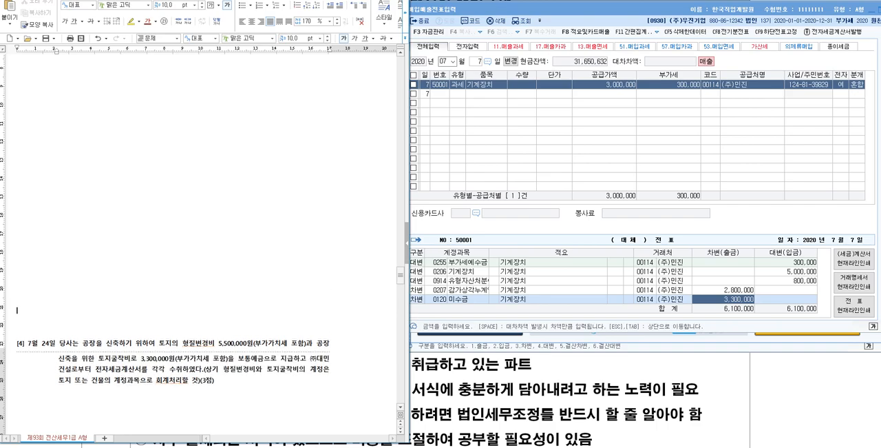
pyautogui.scroll(-8, 171, 119)
pyautogui.scroll(1, 169, 143)
# - Below question [4], write the line "토지의 형질변경비 5,500,000원(토지 형질변경비)"
pyautogui.click(114, 165)
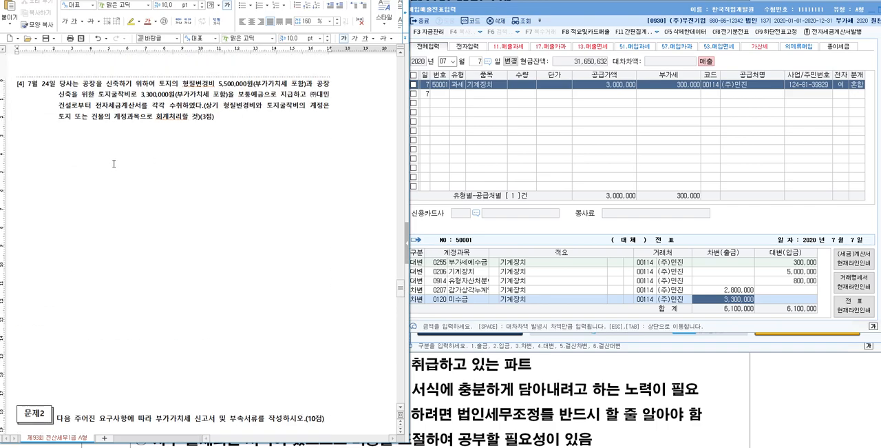
pyautogui.write('토지의 형질변경비 5,5000.00')
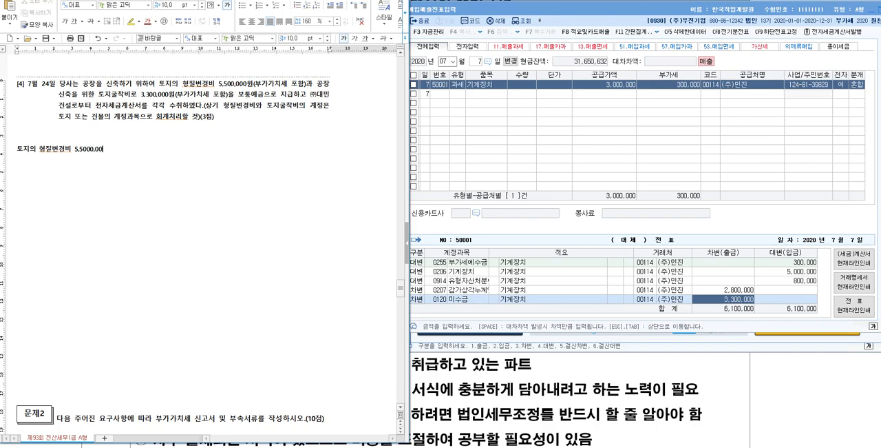
pyautogui.write('0')
pyautogui.press('Left')
pyautogui.press('Left')
pyautogui.press('Left')
pyautogui.press('Left')
pyautogui.press('Left')
pyautogui.press('Left')
pyautogui.press('Left')
pyautogui.press('Delete')
pyautogui.write('원(토지 형질변경비')
pyautogui.press('Return')
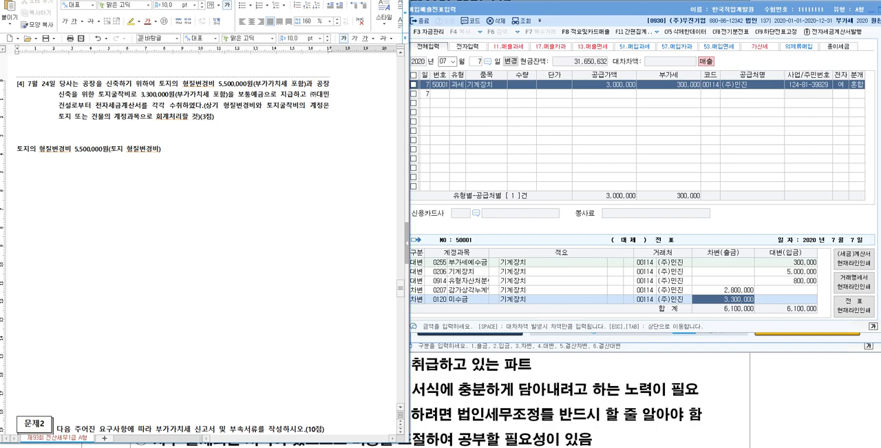
# - Add a second line "토지 굴착비" with the amount 3,300,000원 aligned under the first amount
pyautogui.write('토지 굴착비')
pyautogui.press('Tab')
pyautogui.write('3,300,000원')
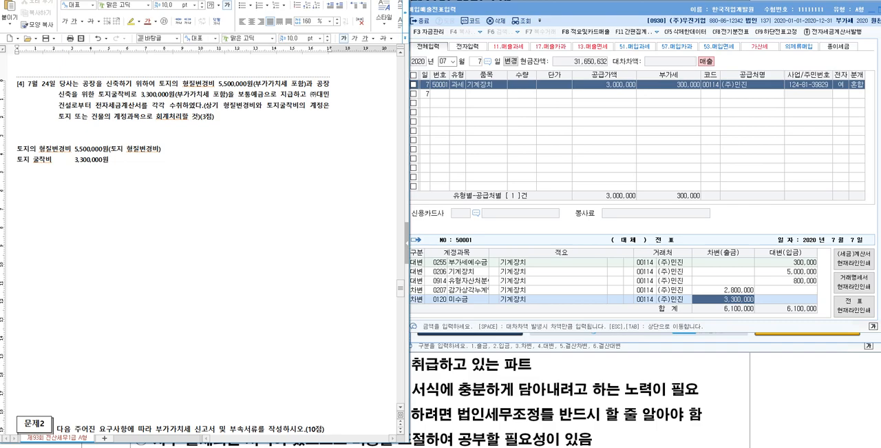
# - Replace the parenthesised note after 5,500,000원 with "(VAT 포함)" and copy it after 3,300,000원
pyautogui.press('BackSpace')
pyautogui.press('BackSpace')
pyautogui.press('BackSpace')
pyautogui.press('BackSpace')
pyautogui.press('BackSpace')
pyautogui.press('BackSpace')
pyautogui.press('BackSpace')
pyautogui.press('BackSpace')
pyautogui.press('BackSpace')
pyautogui.press('BackSpace')
pyautogui.write('(VAT 포함)')
pyautogui.hotkey('shift', 'Left')
pyautogui.hotkey('shift', 'Left')
pyautogui.hotkey('shift', 'Left')
pyautogui.hotkey('shift', 'Left')
pyautogui.hotkey('shift', 'Left')
pyautogui.hotkey('shift', 'Left')
pyautogui.hotkey('shift', 'Left')
pyautogui.hotkey('shift', 'Left')
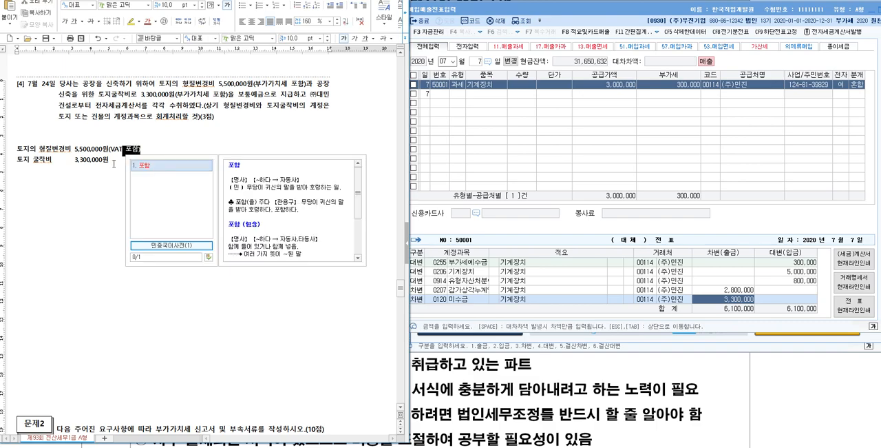
pyautogui.hotkey('shift', 'Left')
pyautogui.hotkey('ctrl', 'c')
pyautogui.press('Down')
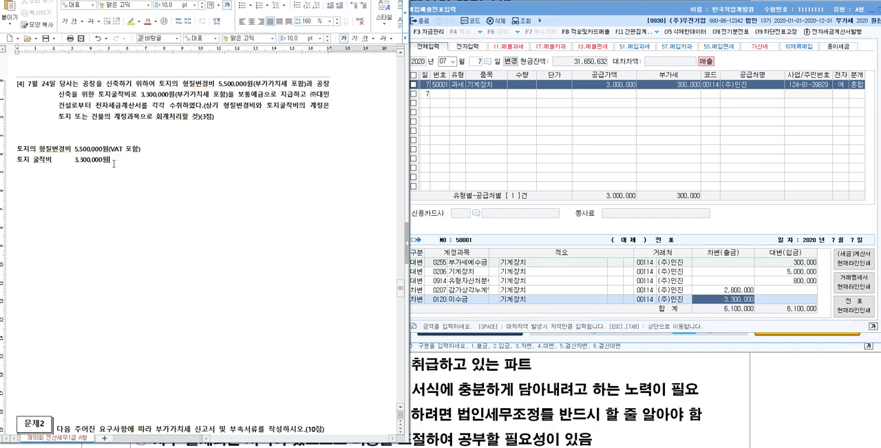
pyautogui.hotkey('ctrl', 'v')
# - Write "매입매출전표입력" on the line directly below question [4]'s text
pyautogui.click(76, 126)
pyautogui.write('매입매출전표입력')
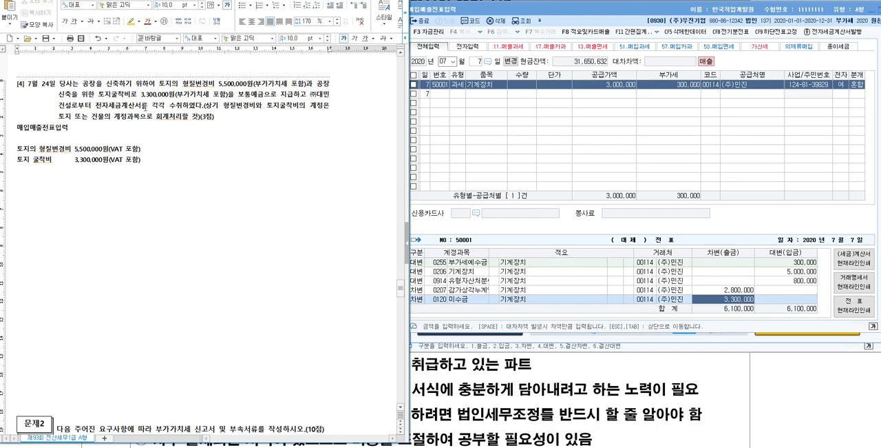
# - Append "- 토지" to the 토지의 형질변경비 line and "- 건물" to the 토지 굴착비 line below question [4]
pyautogui.click(225, 106)
pyautogui.moveTo(225, 108); pyautogui.dragTo(330, 108)
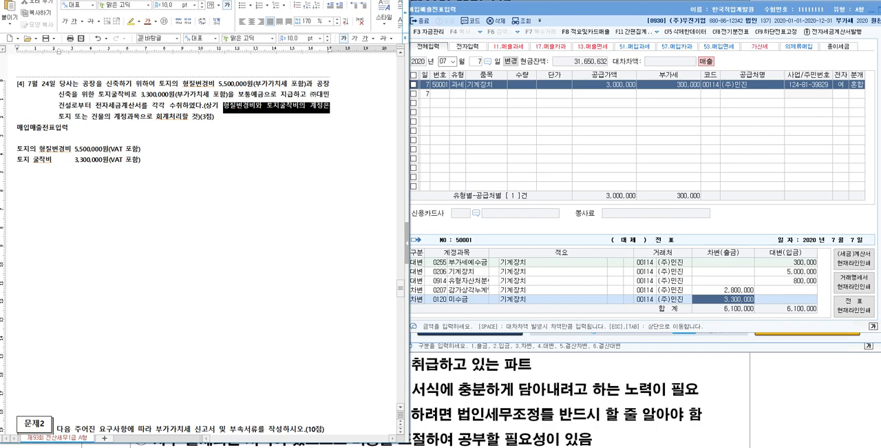
pyautogui.moveTo(59, 118); pyautogui.dragTo(205, 118)
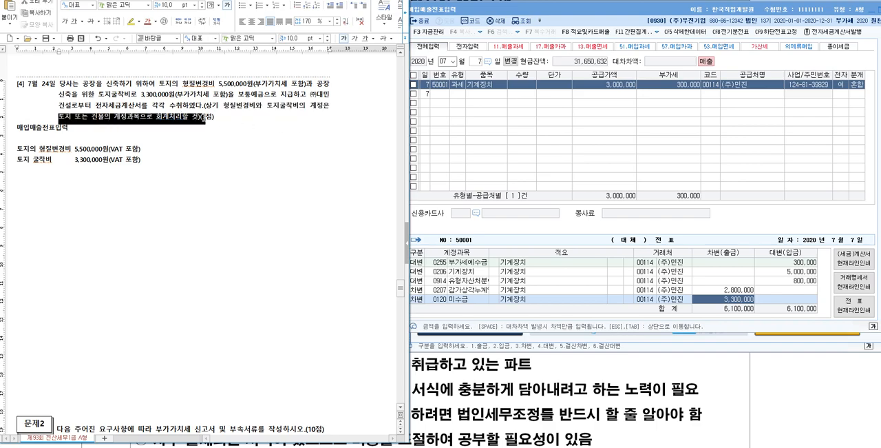
pyautogui.click(251, 170)
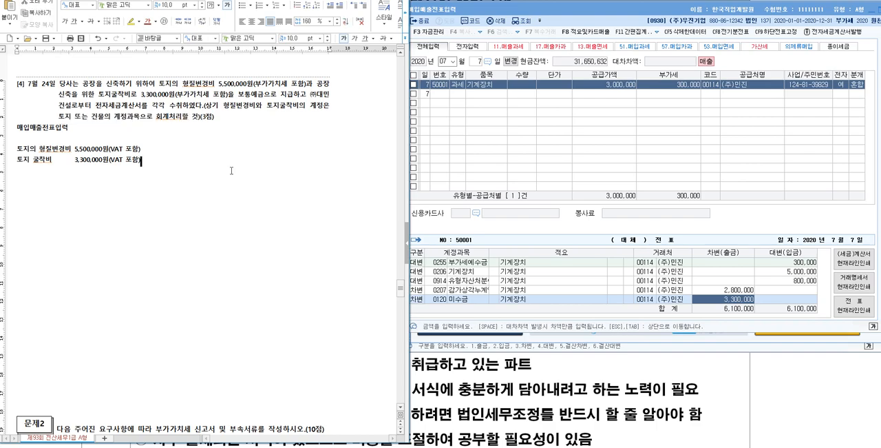
pyautogui.click(210, 152)
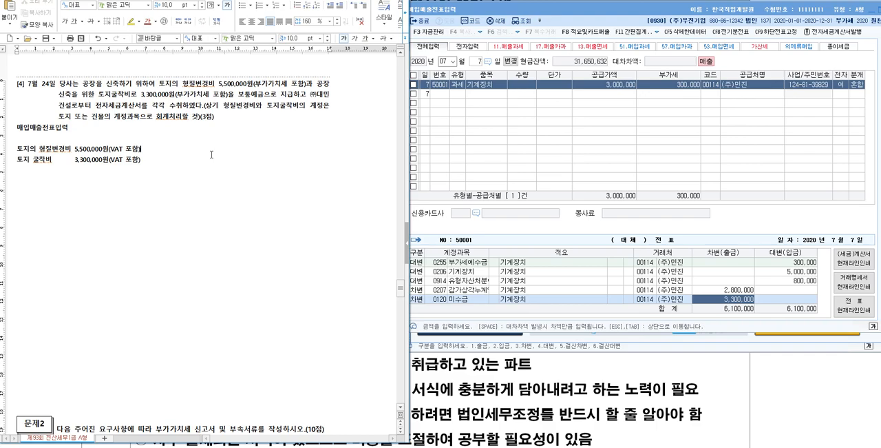
pyautogui.write('-')
pyautogui.write(' 토지')
pyautogui.write('건물')
# - Add "- 매입세액불공제" to the end of the 토지의 형질변경비 line and "- 매입세액공제" to the end of the 토지 굴착비 line
pyautogui.write('매입세액불공')
pyautogui.write('제')
pyautogui.press('Down')
pyautogui.write('- ')
pyautogui.write('매입세액공')
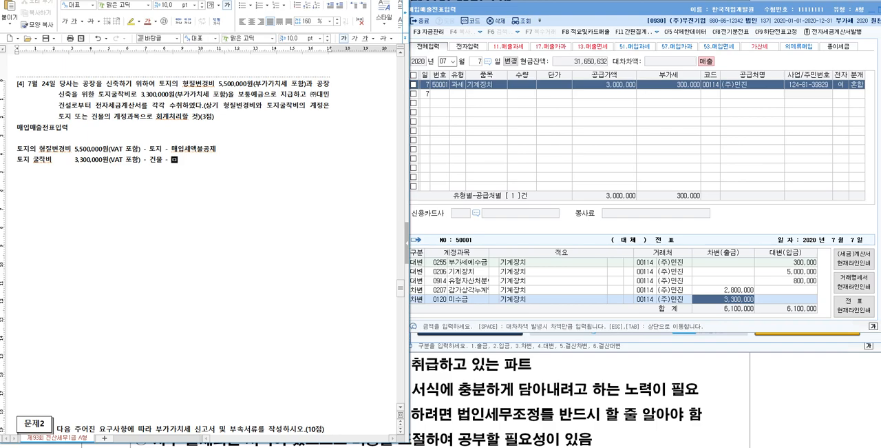
pyautogui.write('제')
# - Switch to KcLep's 매입매출전표입력 and set the voucher date to 24 July
pyautogui.click(476, 64)
pyautogui.write('24')
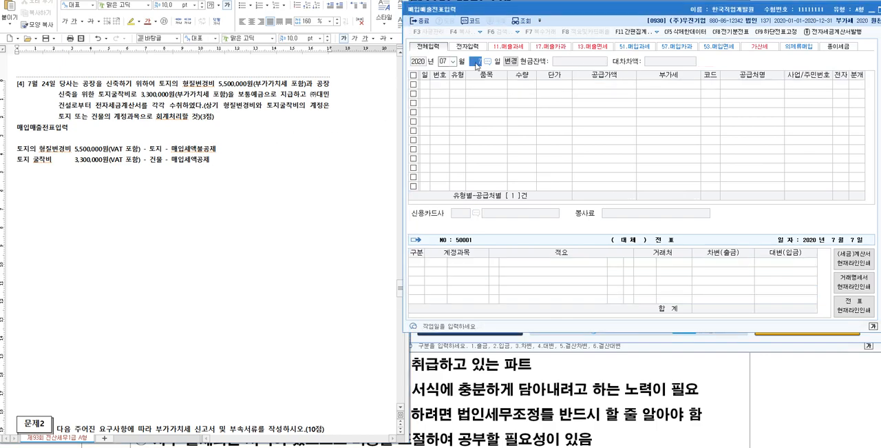
pyautogui.press('Return')
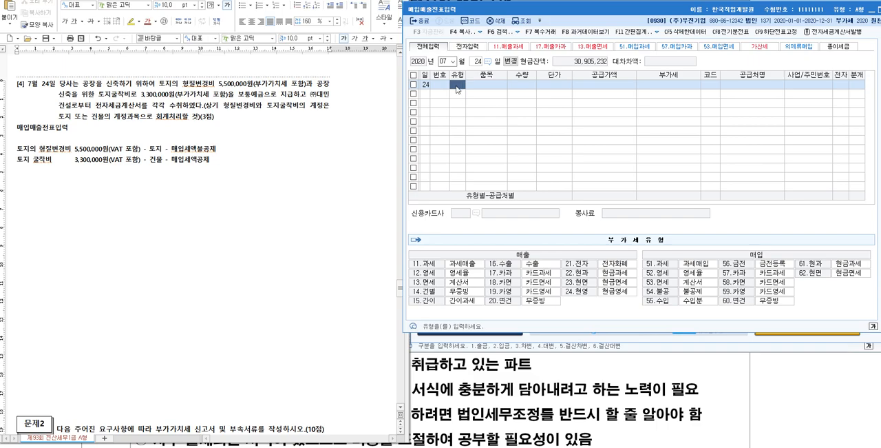
# - In the exam document, highlight "전자세금계산서" in question [4] in yellow
pyautogui.click(225, 151)
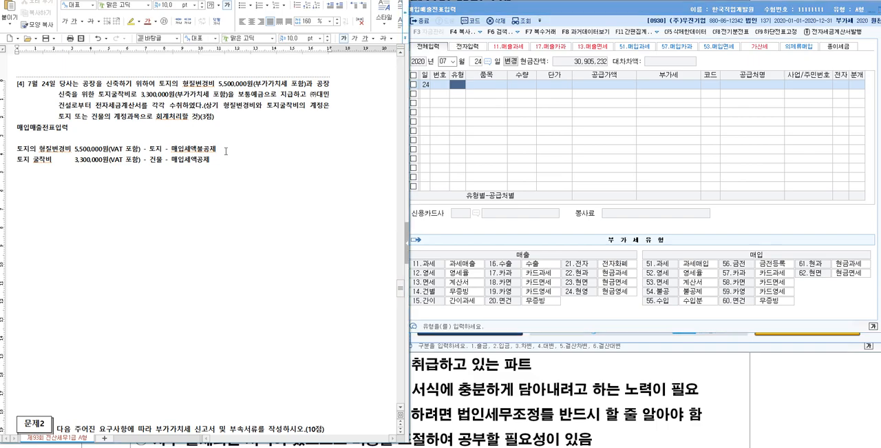
pyautogui.moveTo(224, 150); pyautogui.dragTo(169, 151)
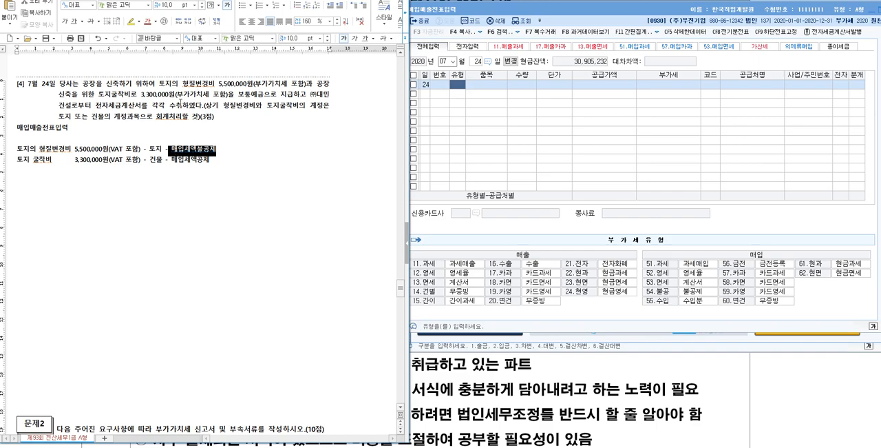
pyautogui.moveTo(95, 105); pyautogui.dragTo(143, 110)
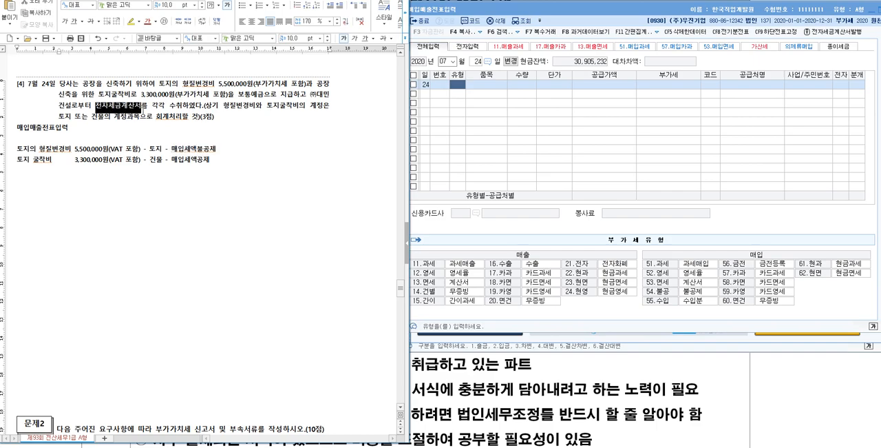
pyautogui.click(131, 21)
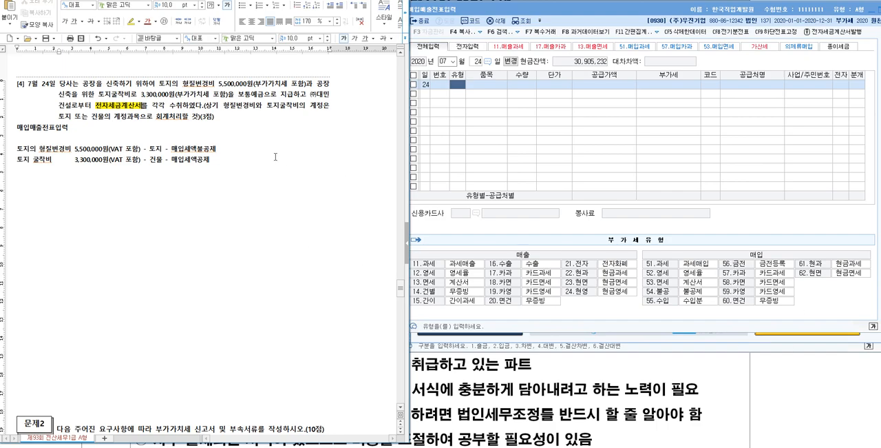
# - Back in KcLep, start the July 24 voucher with type 54 불공 and the item name "토지의 형질변경비"
pyautogui.click(674, 269)
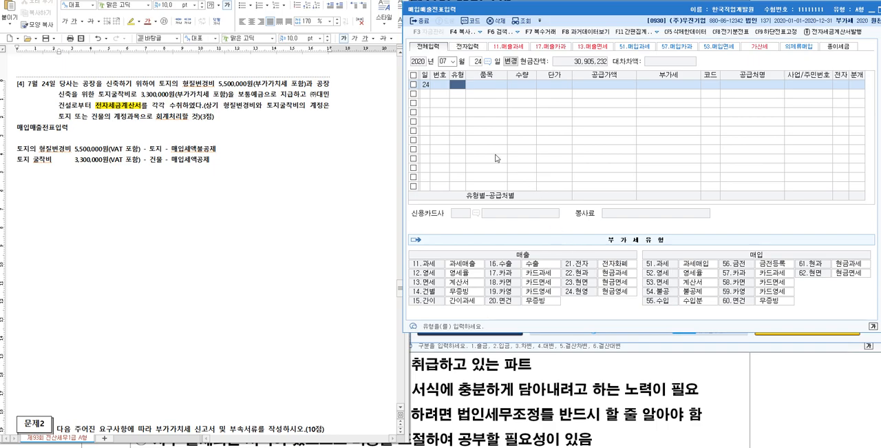
pyautogui.click(456, 84)
pyautogui.write('54')
pyautogui.press('Return')
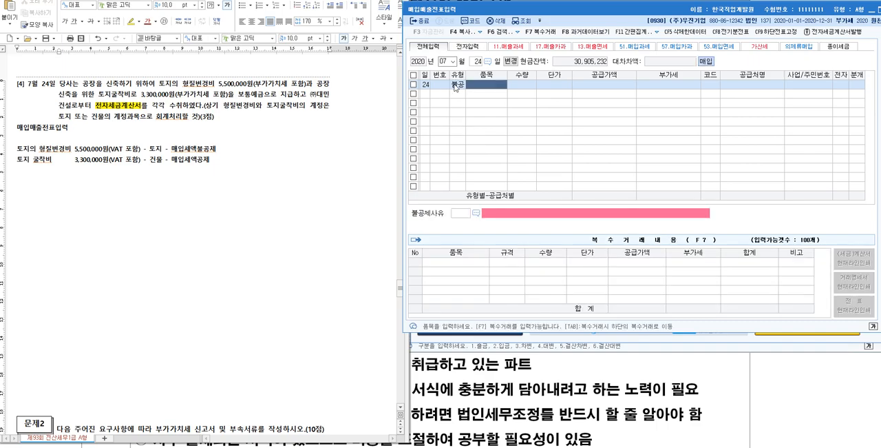
pyautogui.write('토지의 형질변경비')
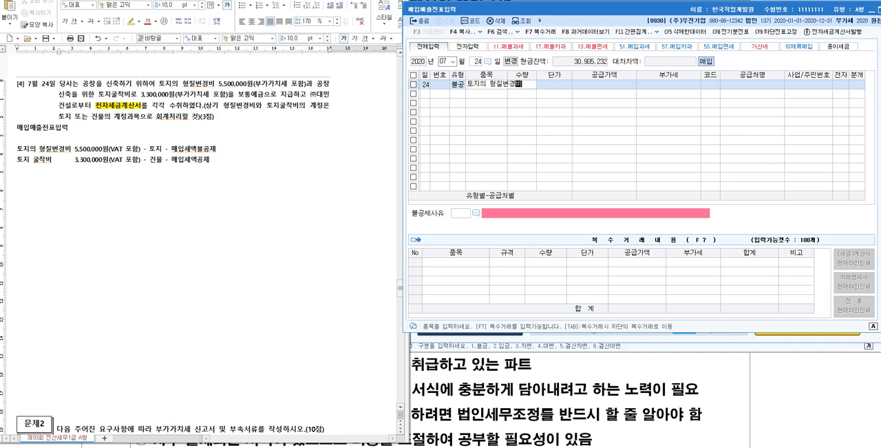
pyautogui.press('Return')
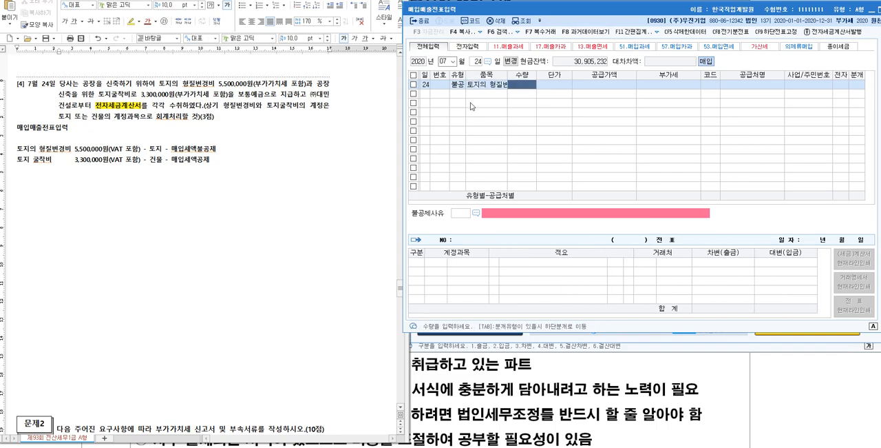
# - Enter the supply amount 5,000,000 for the 불공 voucher and accept its calculated VAT
pyautogui.click(477, 216)
pyautogui.press('Return')
pyautogui.press('Return')
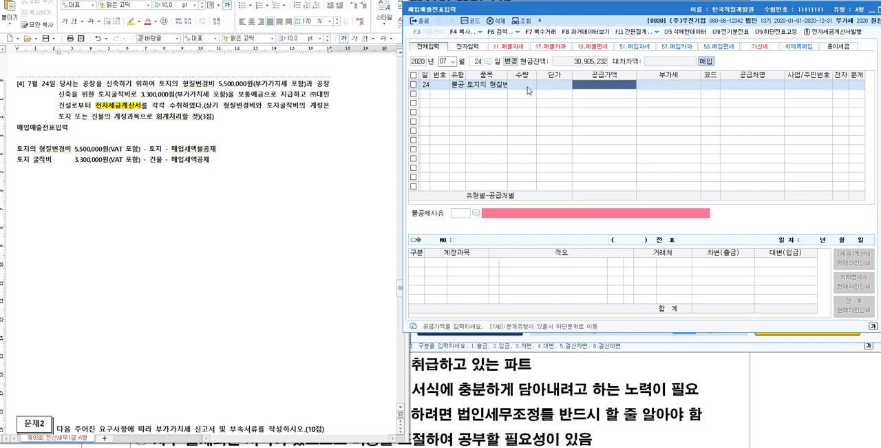
pyautogui.write('5000000')
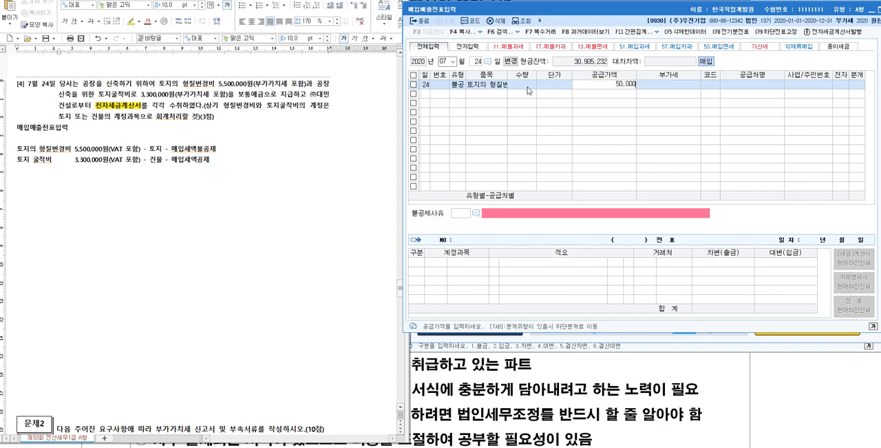
pyautogui.press('Return')
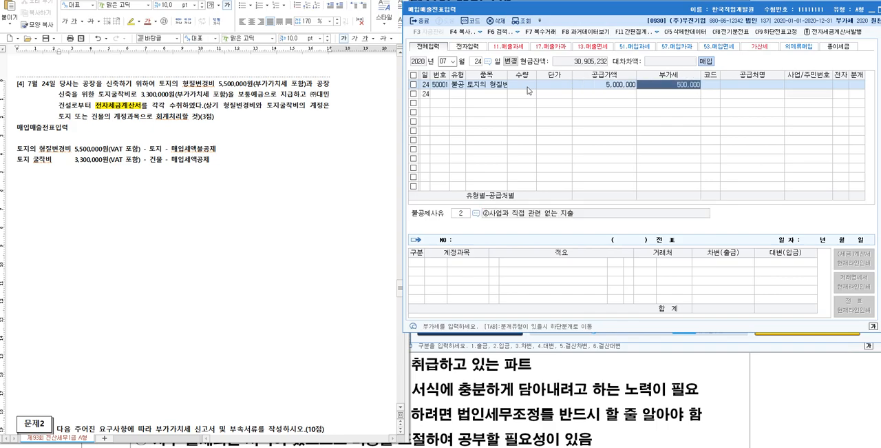
pyautogui.press('Return')
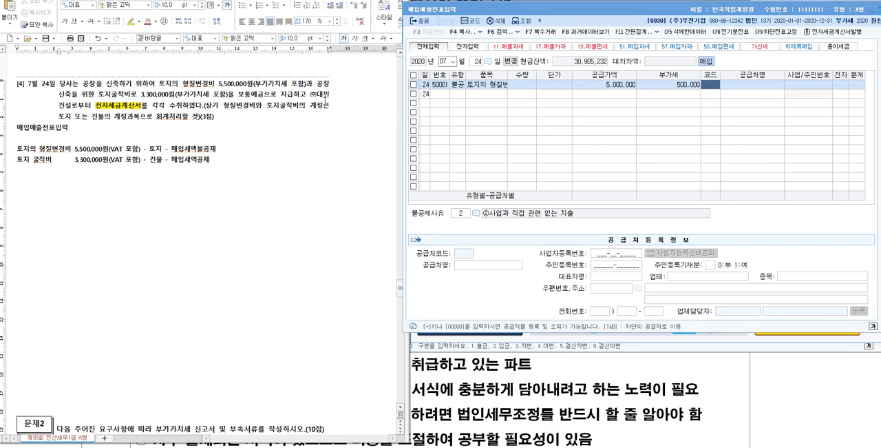
# - Look up "대민" to set (주)대민건설 as the supplier and mark the voucher as an electronic invoice (여)
pyautogui.press('F2')
pyautogui.write('대민')
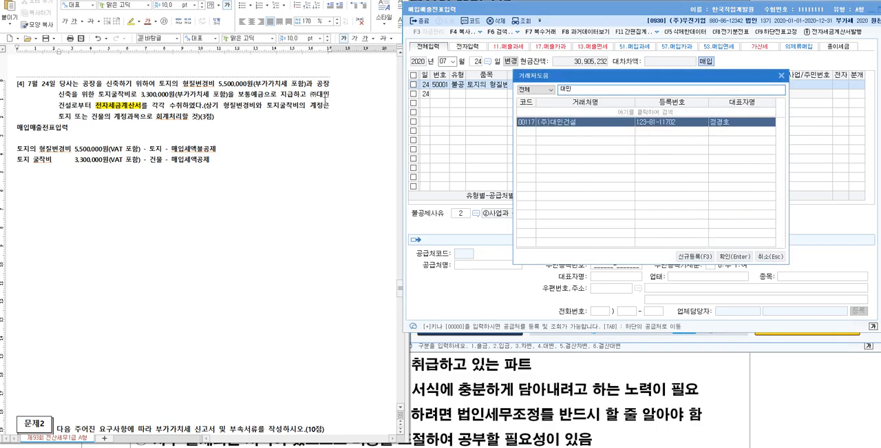
pyautogui.press('Return')
pyautogui.press('Return')
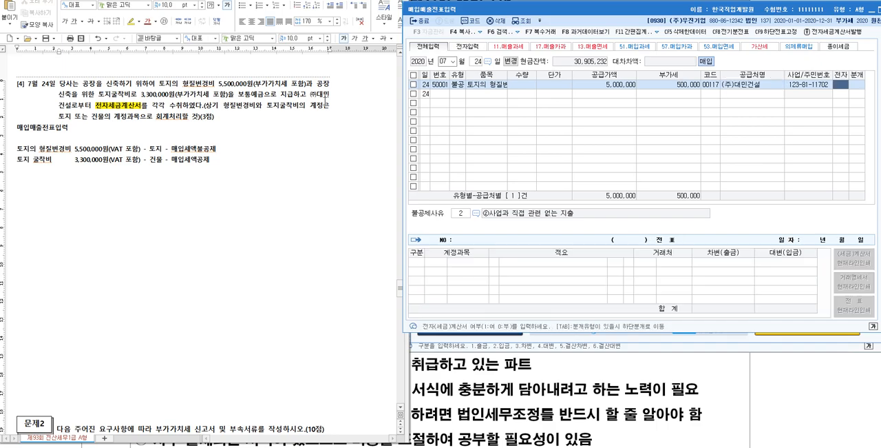
pyautogui.write('1')
pyautogui.press('Return')
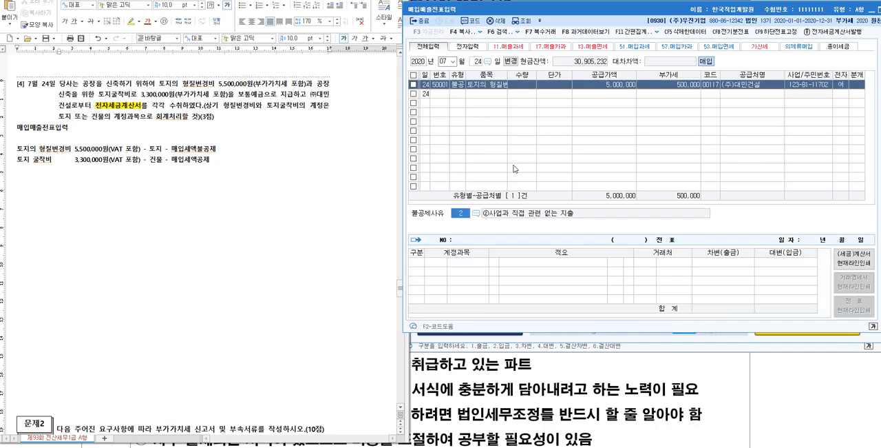
# - Set the non-deduction reason to 6 토지의 자본적 지출 관련 and the journal type to 3 혼합
pyautogui.click(476, 213)
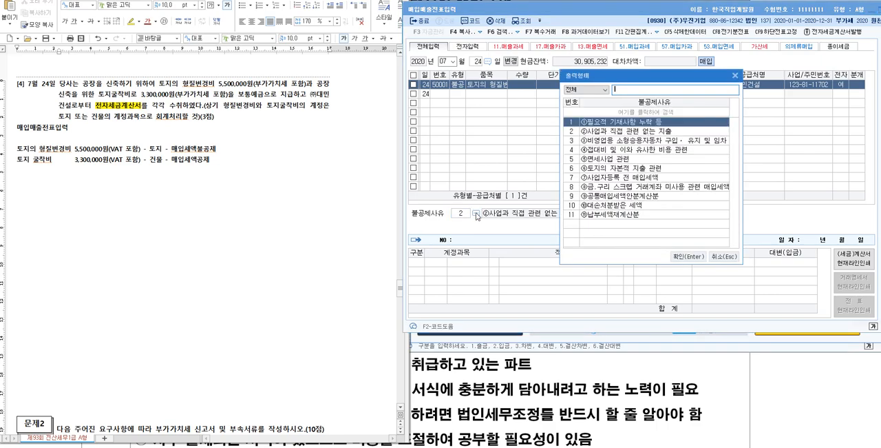
pyautogui.click(629, 168)
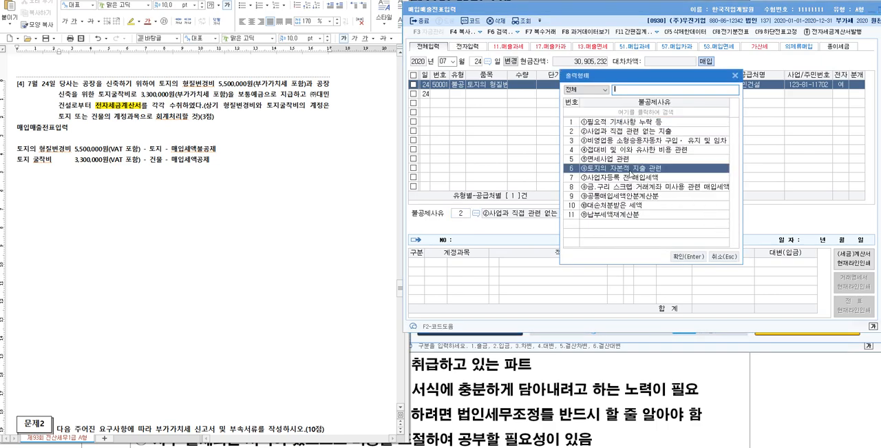
pyautogui.click(694, 256)
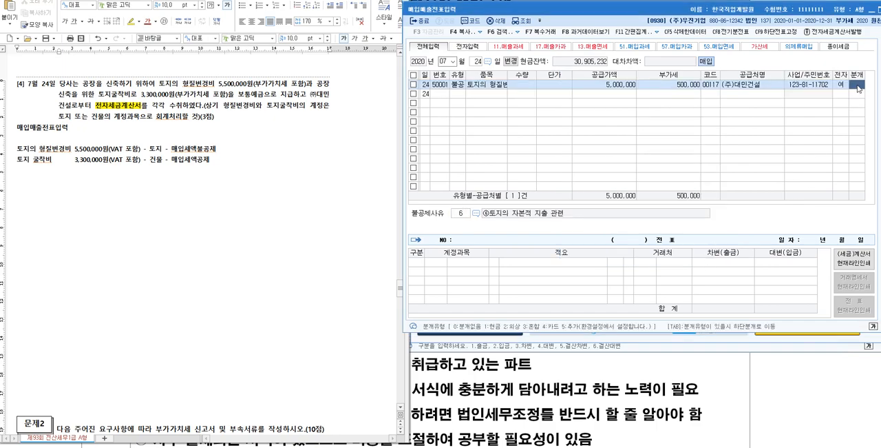
pyautogui.write('3')
pyautogui.press('Return')
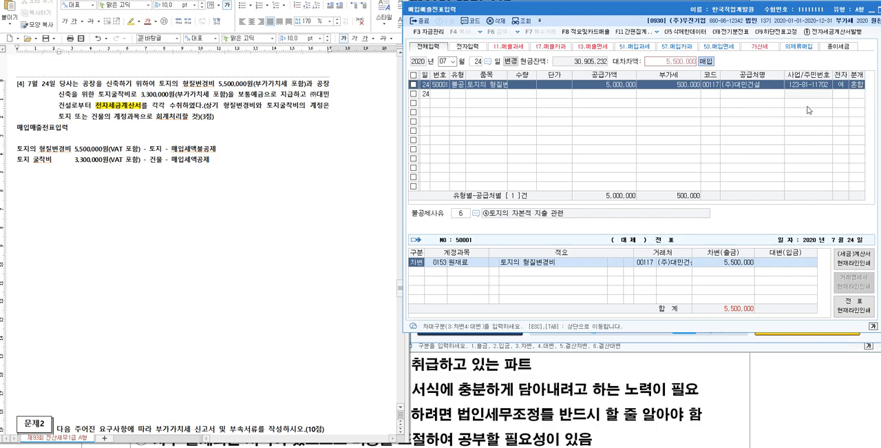
# - In the exam document, highlight "보통예금으로 지급" in yellow and insert blank lines below the 토지의 형질변경비 line
pyautogui.moveTo(239, 92); pyautogui.dragTo(294, 95)
pyautogui.click(129, 23)
pyautogui.click(244, 152)
pyautogui.press('Return')
pyautogui.press('Return')
pyautogui.press('Return')
pyautogui.press('Return')
pyautogui.press('Up')
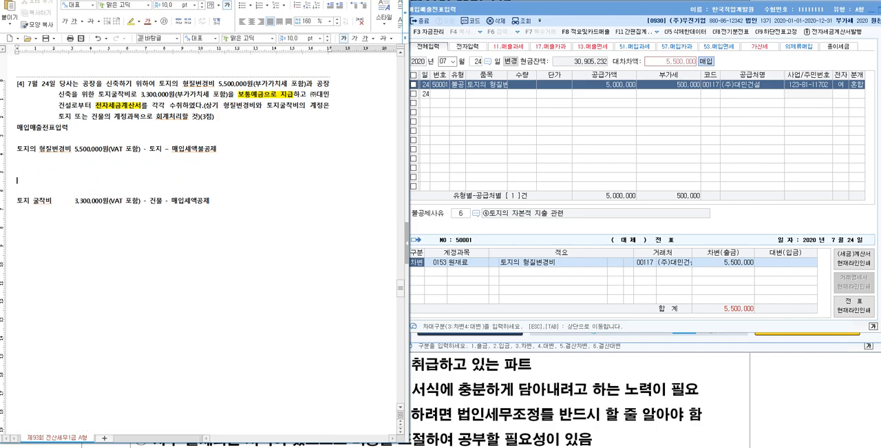
# - Write the journal entry "(차) 토지 5,500,000 (대) 보통예금 5,500,000" below the 토지의 형질변경비 line
pyautogui.write('(차) 토지 5,500,000   (대) 보')
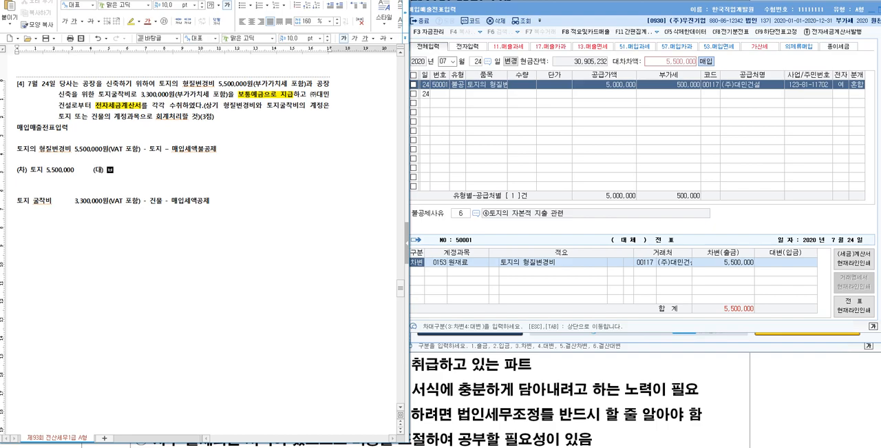
pyautogui.write('통예금 5,500,000')
# - In the KcLep voucher, replace the 원재료 debit account with 0201 토지
pyautogui.click(452, 272)
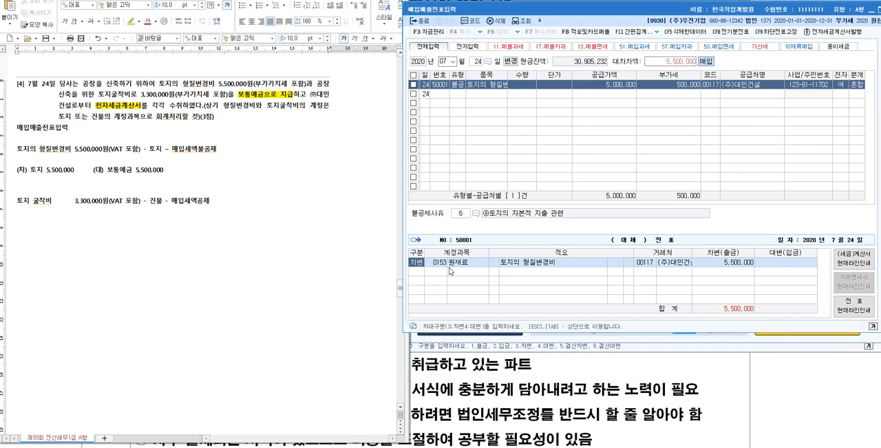
pyautogui.click(448, 267)
pyautogui.press('F2')
pyautogui.write('토지')
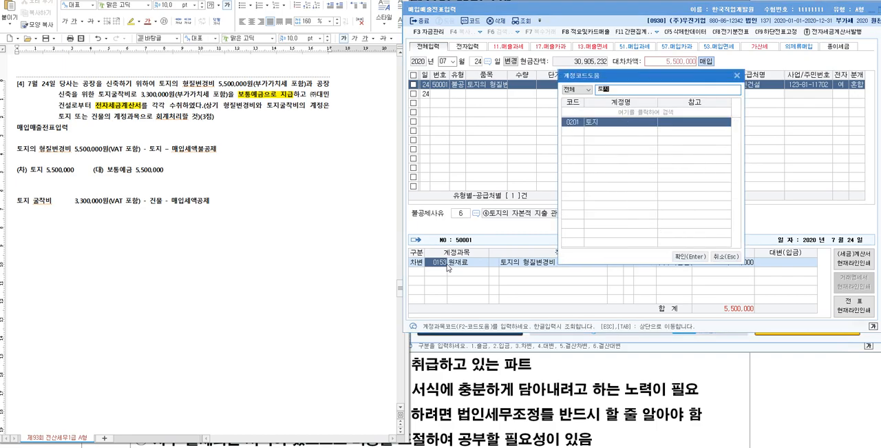
pyautogui.press('Return')
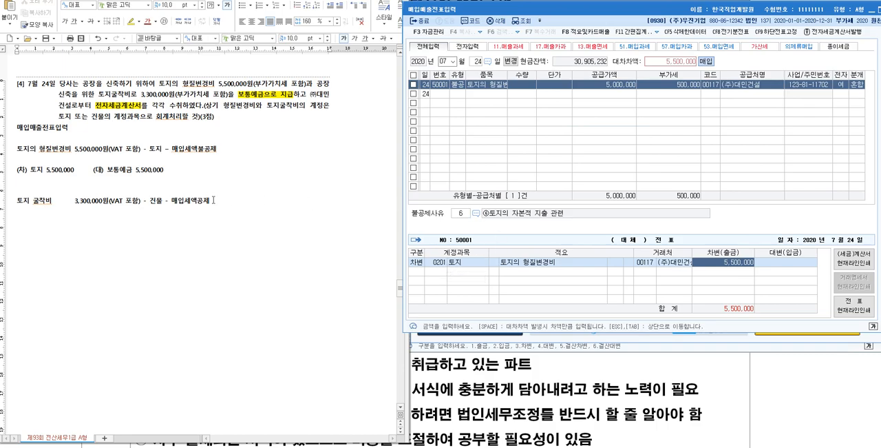
# - In the exam document, begin the journal entry below the 토지 굴착비 line with "(차) 건물 3,000,000"
pyautogui.moveTo(166, 169); pyautogui.dragTo(17, 150)
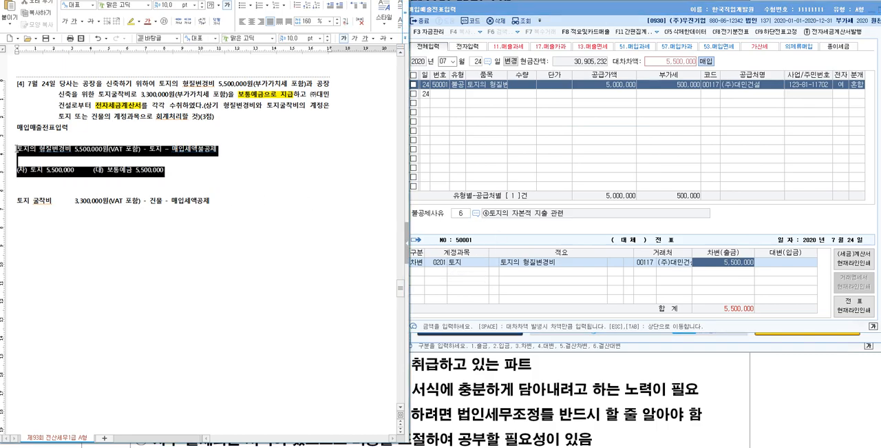
pyautogui.click(246, 200)
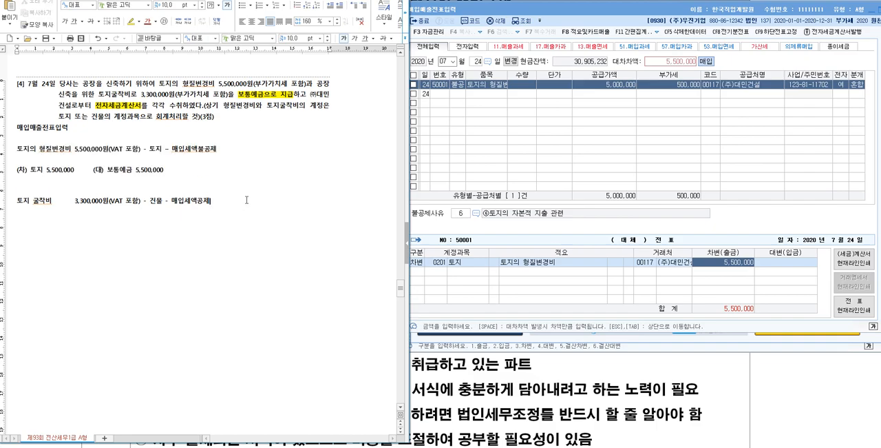
pyautogui.press('Return')
pyautogui.press('Return')
pyautogui.write('(차) 건물   33')
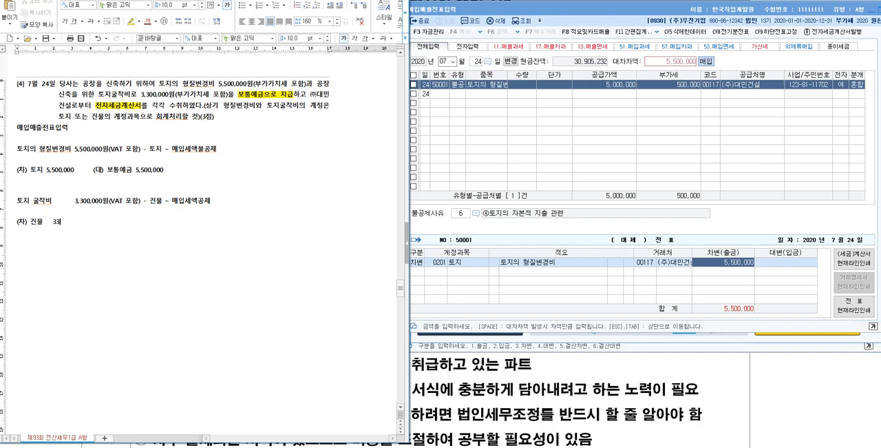
pyautogui.press('BackSpace')
pyautogui.write(',000,000       부가세대급금')
# - Add a second debit line "부가세대급금 300,000" and align the 건물 amount of 3,000,000 above it
pyautogui.press('Left')
pyautogui.press('Left')
pyautogui.press('Left')
pyautogui.press('Down')
pyautogui.write('3,000,000                    ')
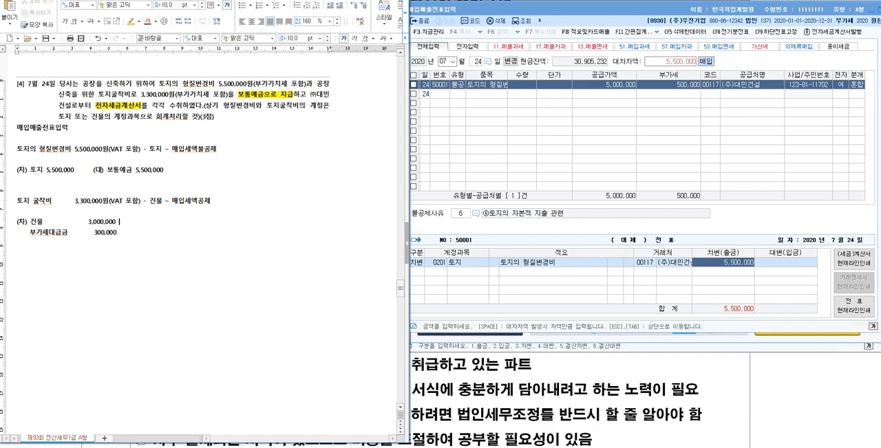
pyautogui.write('(대) 보통예금    3,300,000')
# - In KcLep, enter a second July 24 row with type 51 과세, item 토지굴착비 and a supply value of 3,000,000
pyautogui.click(462, 96)
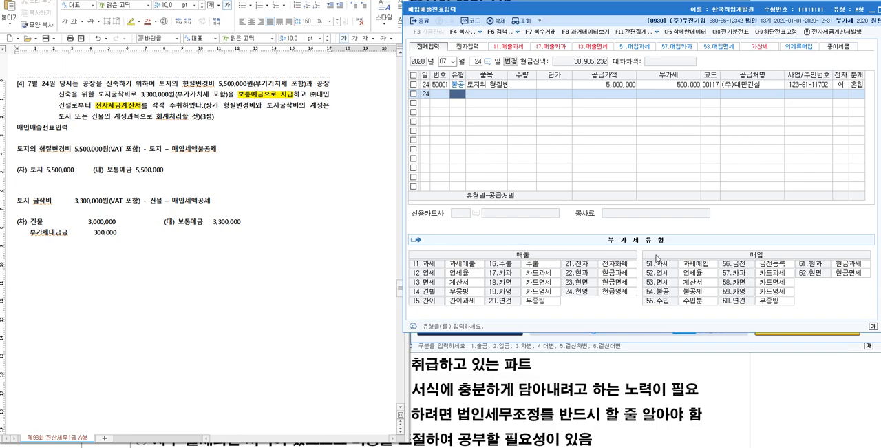
pyautogui.write('51')
pyautogui.press('Return')
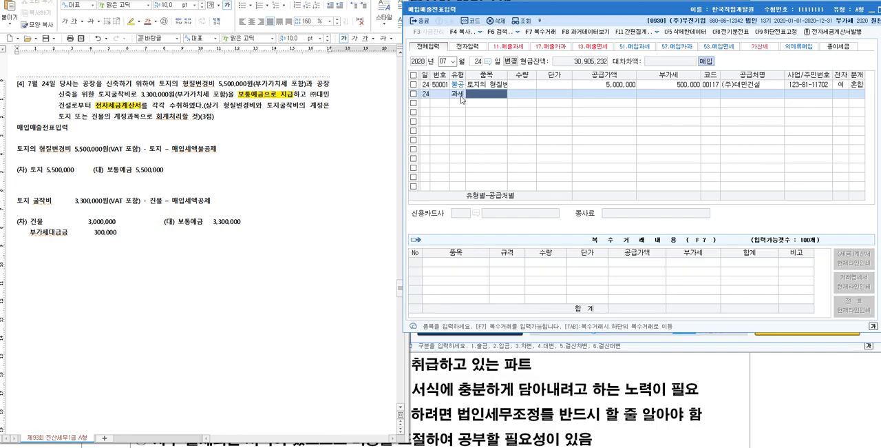
pyautogui.write('토지')
pyautogui.write('굴착비')
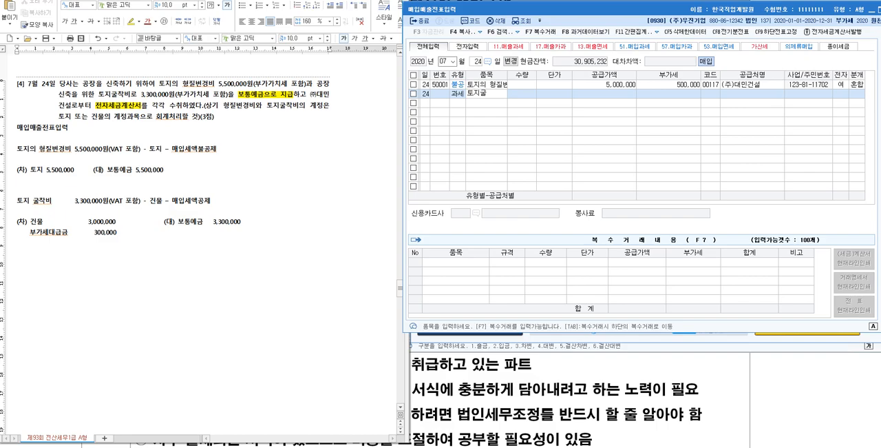
pyautogui.press('Return')
pyautogui.press('Return')
pyautogui.press('Return')
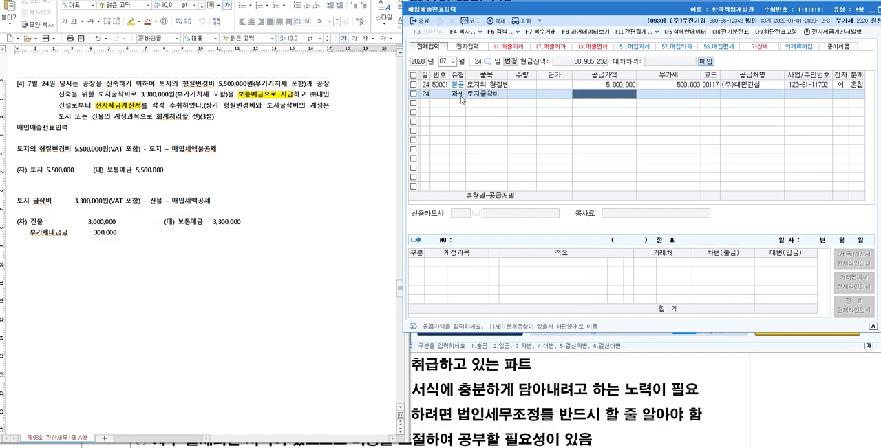
pyautogui.write('3000000')
pyautogui.press('Return')
pyautogui.click(620, 94)
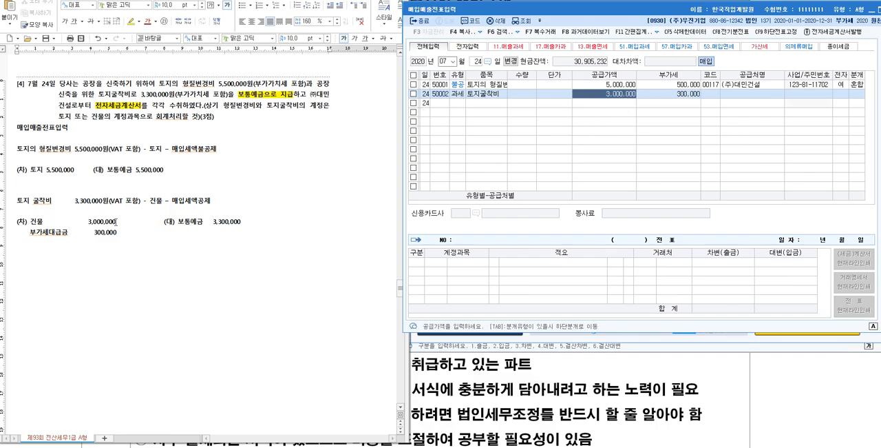
# - Set the 토지굴착비 row's supplier to (주)대민건설, mark it as an electronic invoice (여), and choose 혼합 as the journal type
pyautogui.click(712, 96)
pyautogui.write('대민')
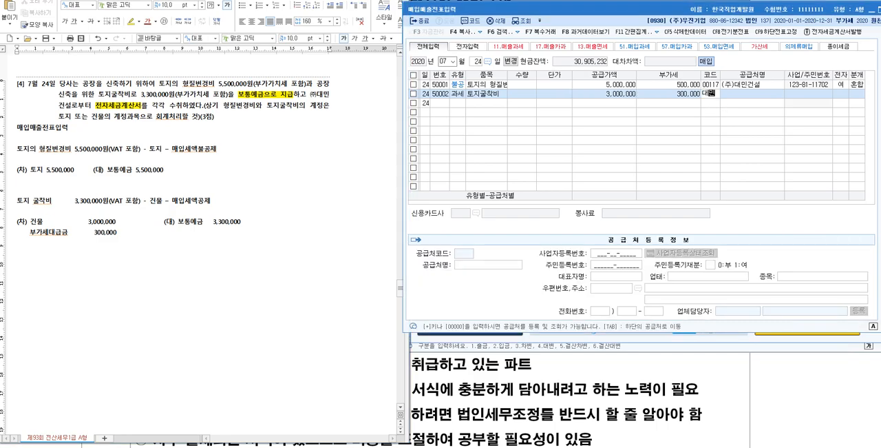
pyautogui.press('Return')
pyautogui.press('Return')
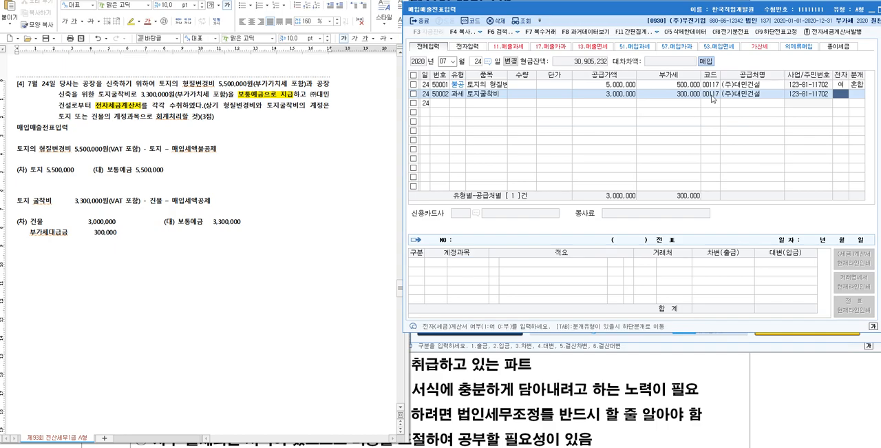
pyautogui.write('1')
pyautogui.press('Return')
pyautogui.write('3')
pyautogui.press('Return')
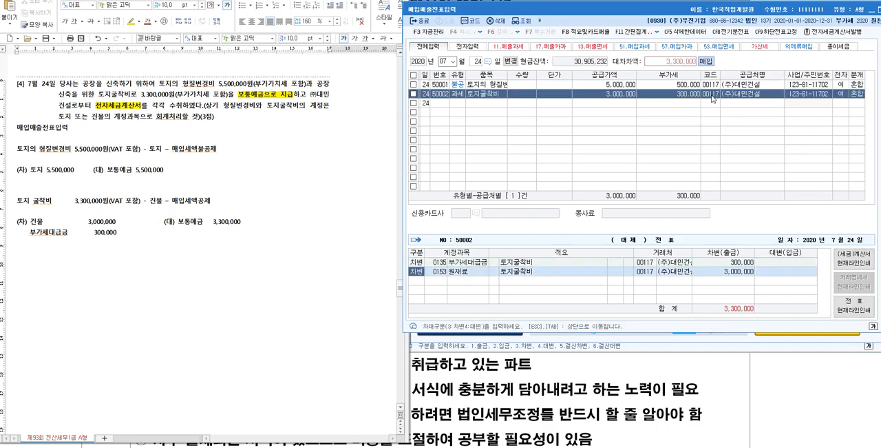
# - Replace the 원재료 debit account in the 토지굴착비 voucher with 0202 건물
pyautogui.click(444, 272)
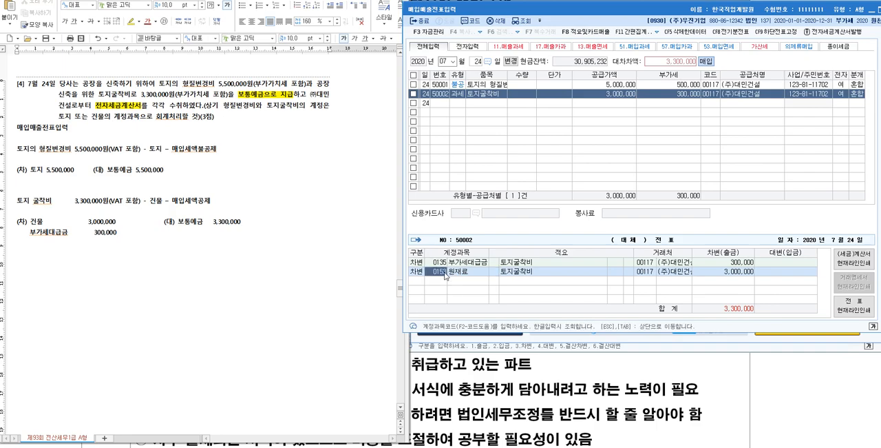
pyautogui.press('F2')
pyautogui.write('건물')
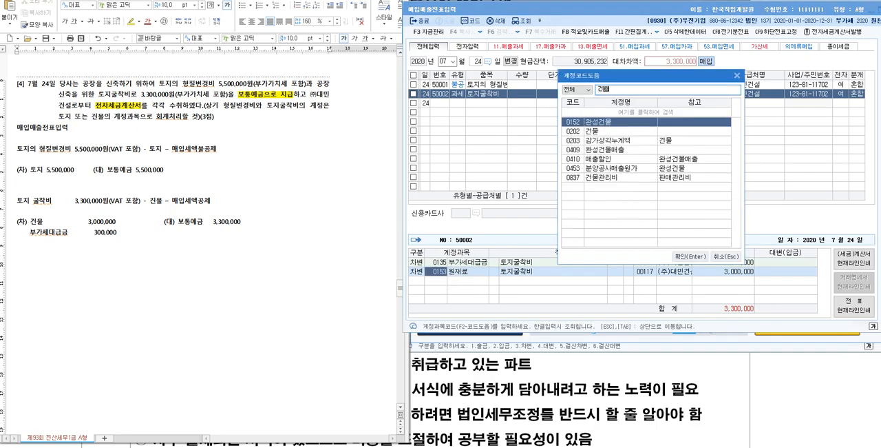
pyautogui.press('Down')
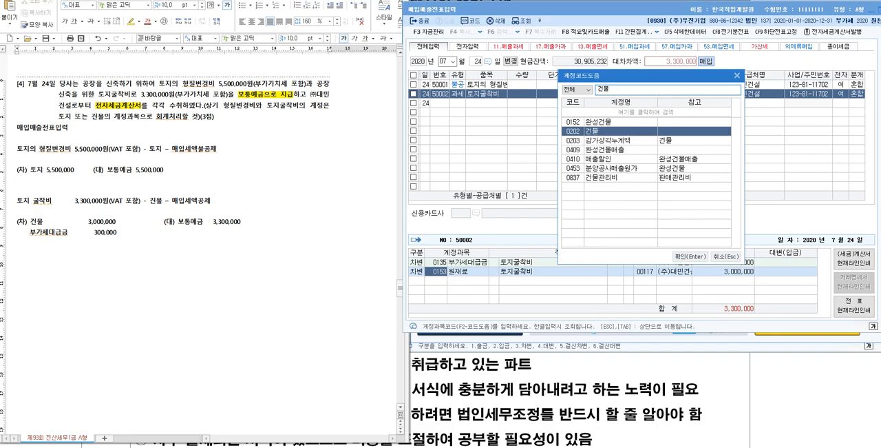
pyautogui.press('Return')
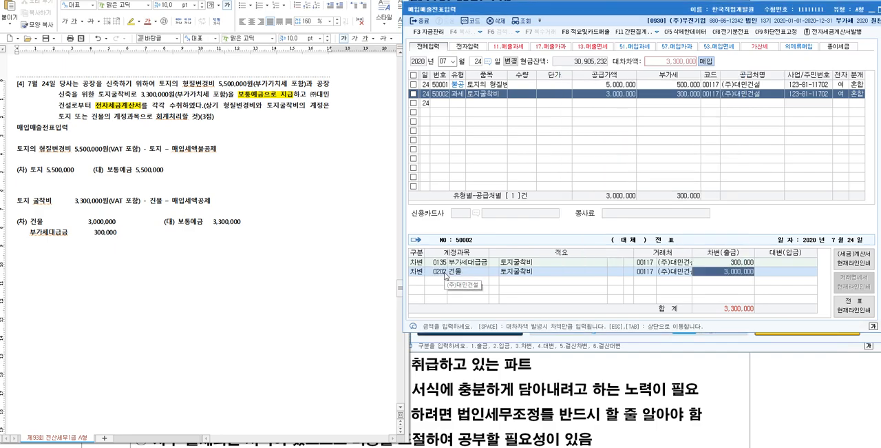
pyautogui.press('Return')
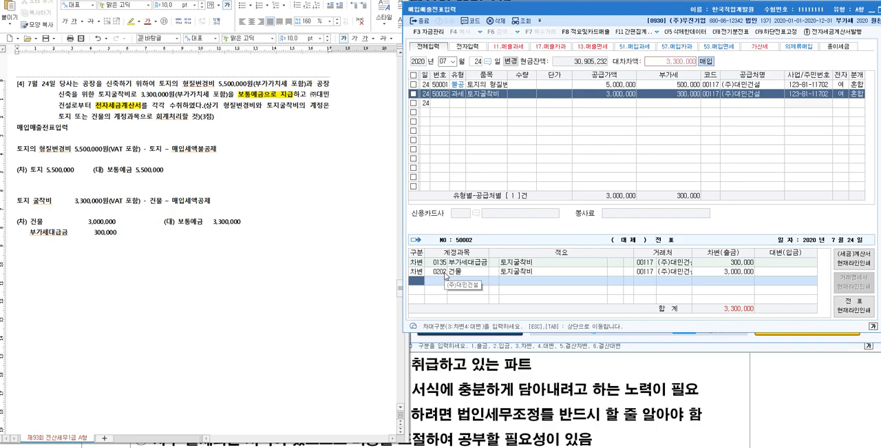
# - Add a credit line for 0103 보통예금 of 3,300,000 to the 토지굴착비 voucher
pyautogui.write('4')
pyautogui.write('103')
pyautogui.press('Return')
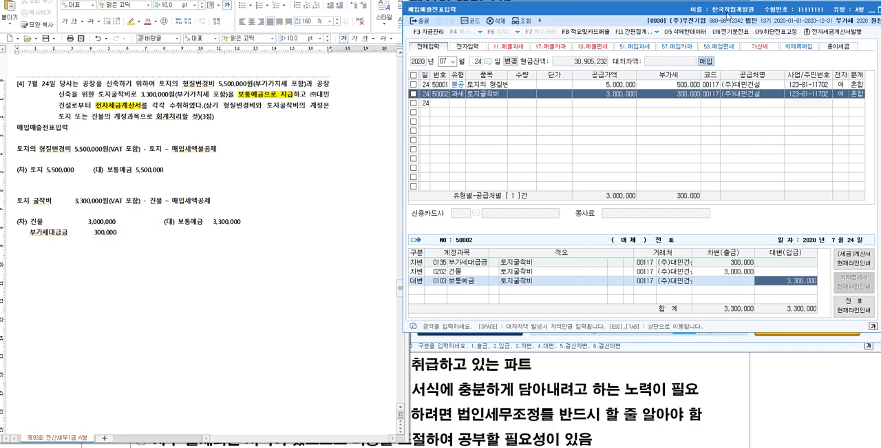
# - Exit the 매입매출전표입력 window, agree to view the unbalanced voucher, and show the journal of the 토지의 형질변경비 row
pyautogui.doubleClick(727, 15)
pyautogui.click(774, 36)
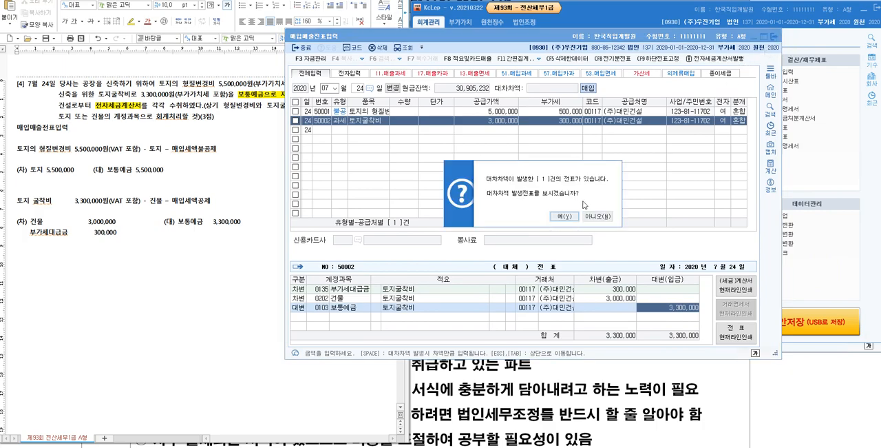
pyautogui.click(568, 217)
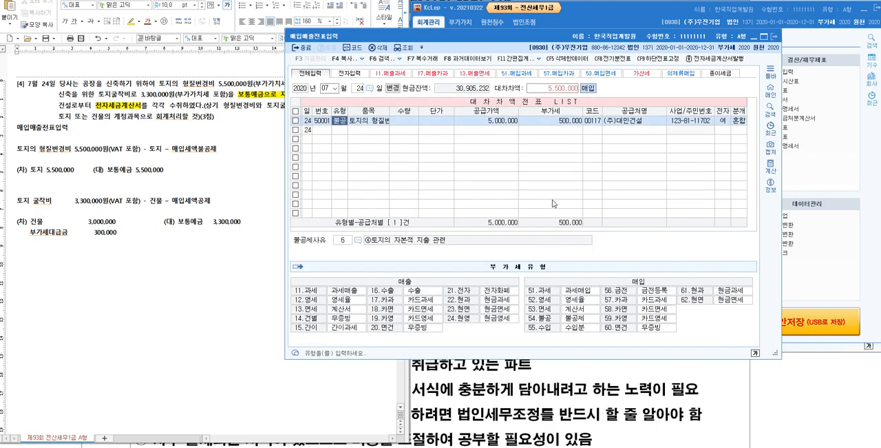
pyautogui.click(620, 121)
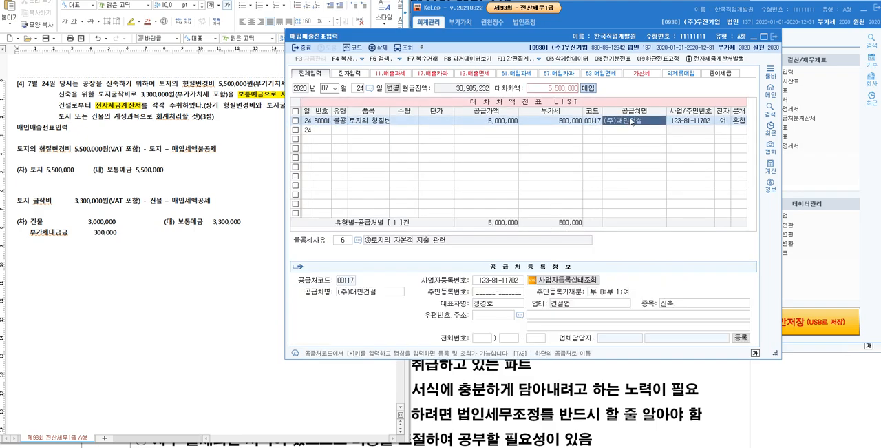
pyautogui.click(744, 123)
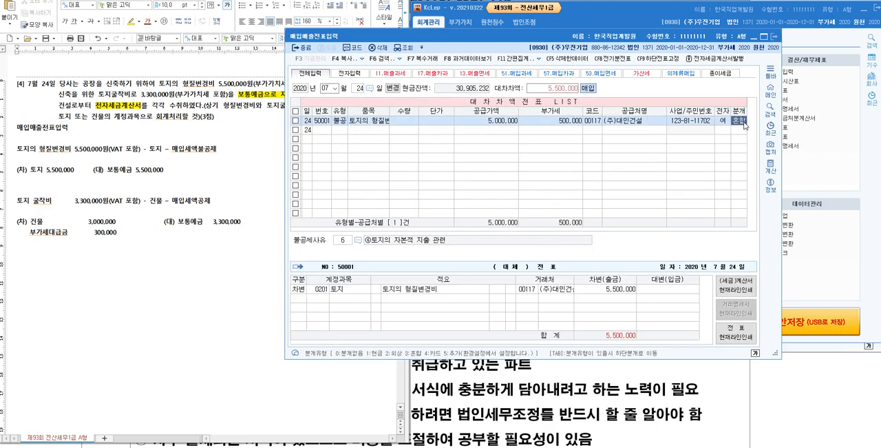
# - Add a credit line for 0103 보통예금 of 5,500,000 to the 토지의 형질변경비 voucher
pyautogui.click(306, 299)
pyautogui.click(306, 299)
pyautogui.write('4103')
pyautogui.press('Return')
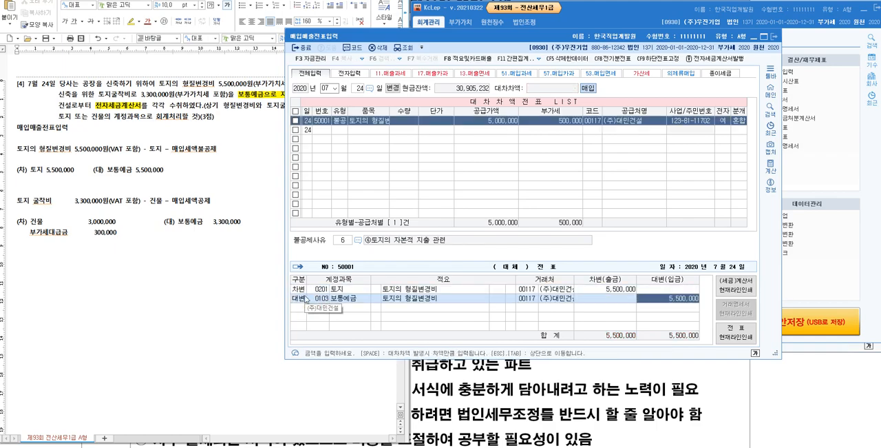
pyautogui.press('Tab')
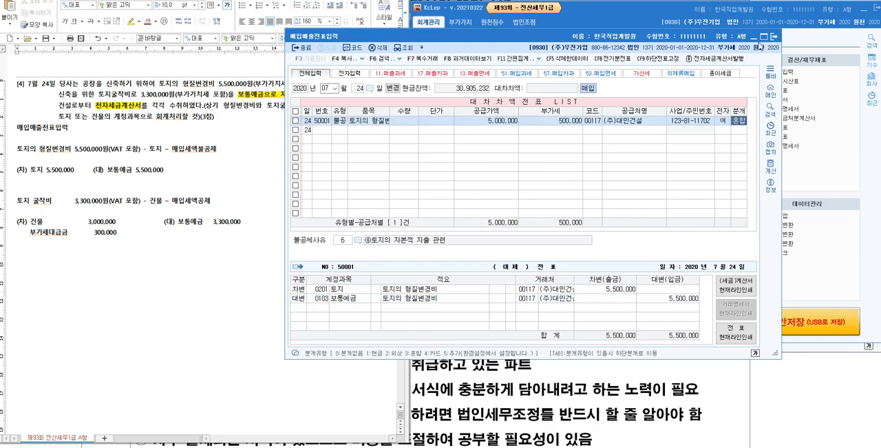
# - Close the 매입매출전표입력, 일반전표입력 and 재무상태표 windows to return to the KcLep main menu
pyautogui.click(774, 37)
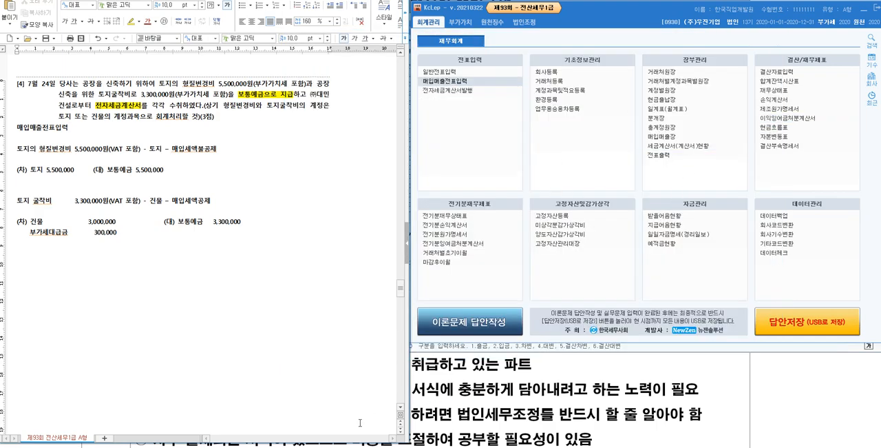
pyautogui.click(439, 346)
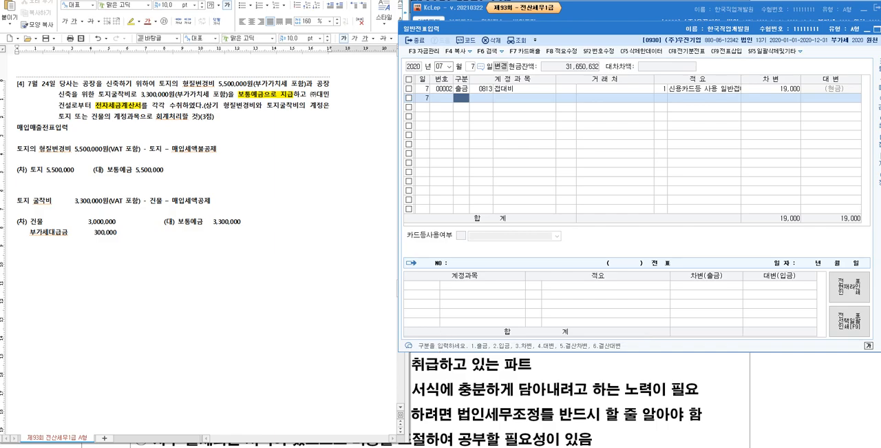
pyautogui.moveTo(788, 35); pyautogui.dragTo(692, 42)
pyautogui.click(790, 39)
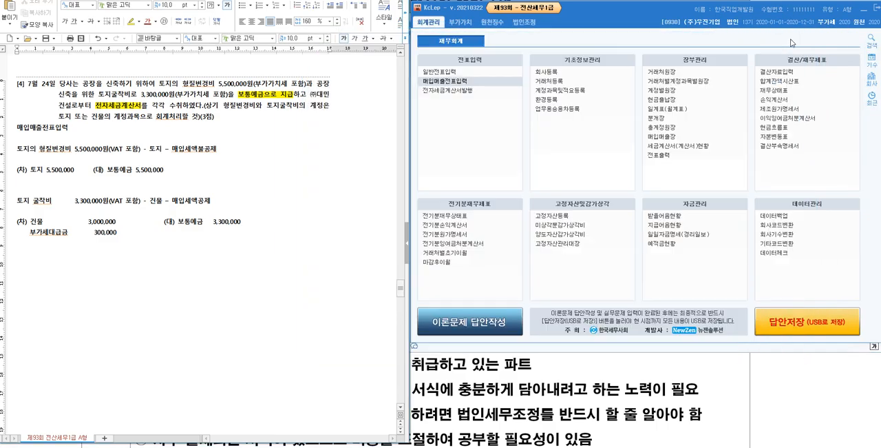
pyautogui.click(546, 348)
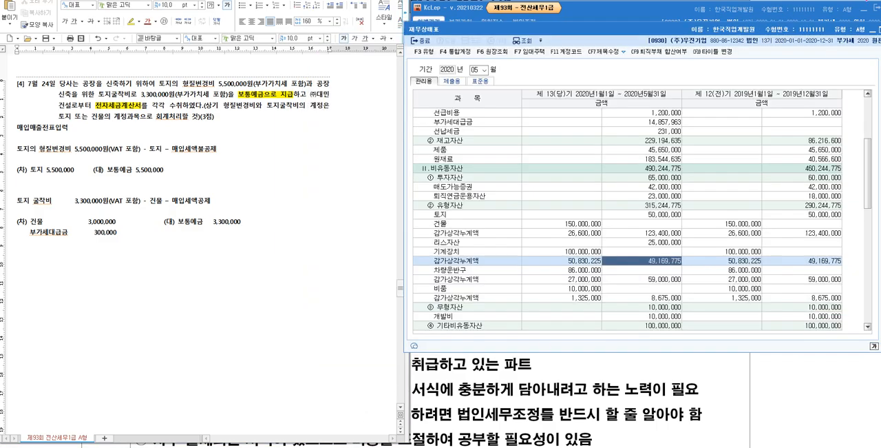
pyautogui.moveTo(833, 31); pyautogui.dragTo(794, 33)
pyautogui.click(858, 33)
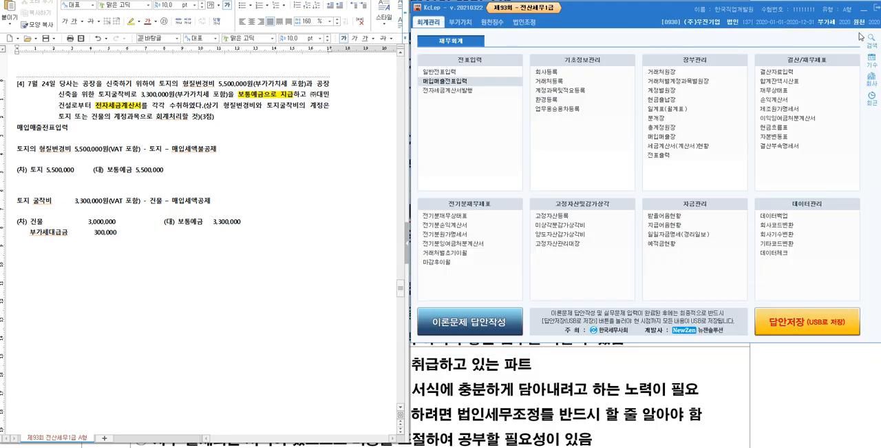
# - In 문제2 [1] of the exam document, highlight "과세사업과 면세사업을 경영" in yellow
pyautogui.scroll(-10, 289, 197)
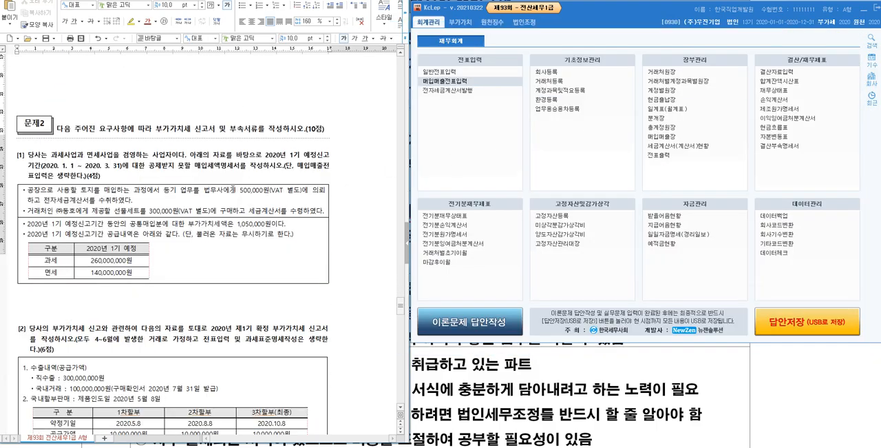
pyautogui.scroll(1, 174, 99)
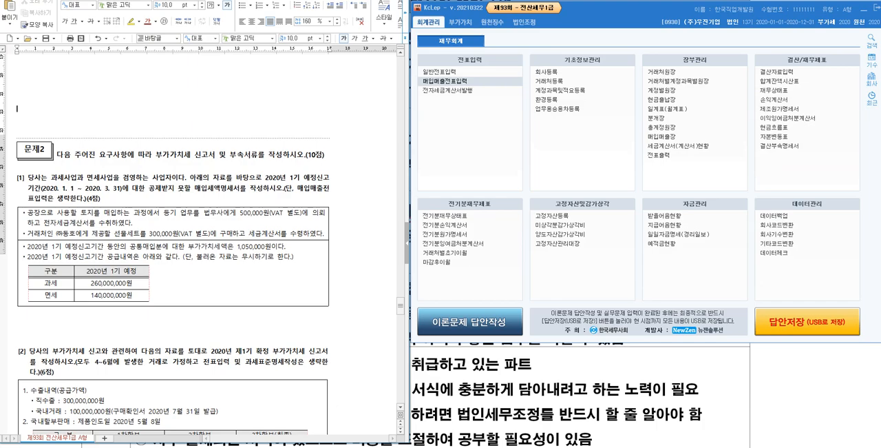
pyautogui.scroll(-3, 186, 144)
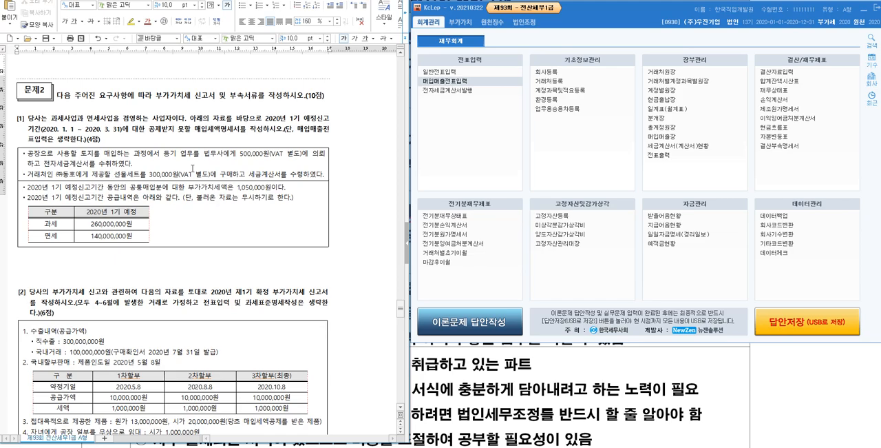
pyautogui.click(43, 118)
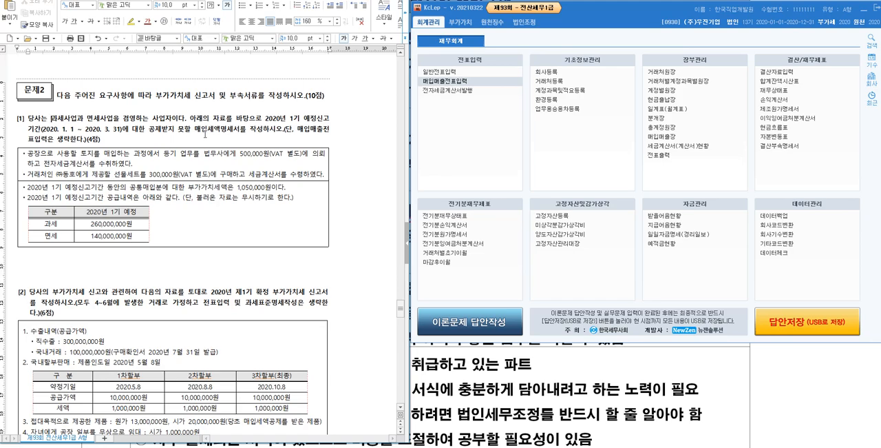
pyautogui.hotkey('shift', 'Right')
pyautogui.hotkey('shift', 'Right')
pyautogui.hotkey('shift', 'Right')
pyautogui.hotkey('shift', 'Right')
pyautogui.hotkey('shift', 'Right')
pyautogui.hotkey('shift', 'Right')
pyautogui.hotkey('shift', 'Right')
pyautogui.hotkey('shift', 'Right')
pyautogui.hotkey('shift', 'Right')
pyautogui.hotkey('shift', 'Right')
pyautogui.hotkey('shift', 'Right')
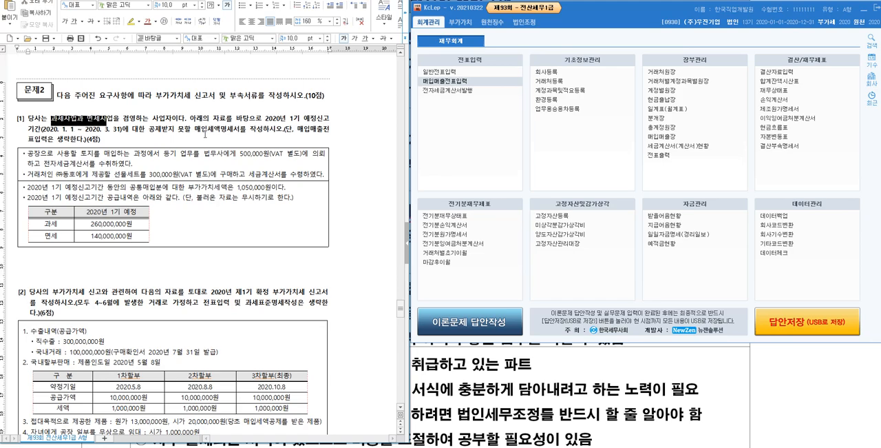
pyautogui.hotkey('shift', 'Right')
pyautogui.hotkey('shift', 'Right')
pyautogui.hotkey('shift', 'Right')
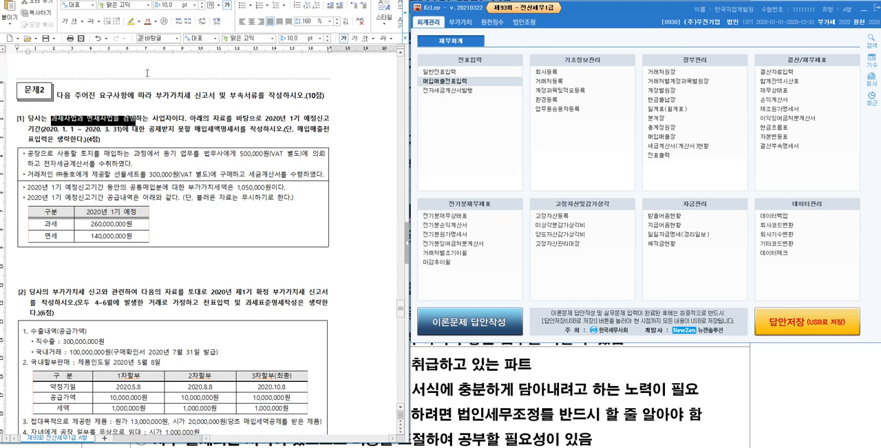
pyautogui.click(131, 22)
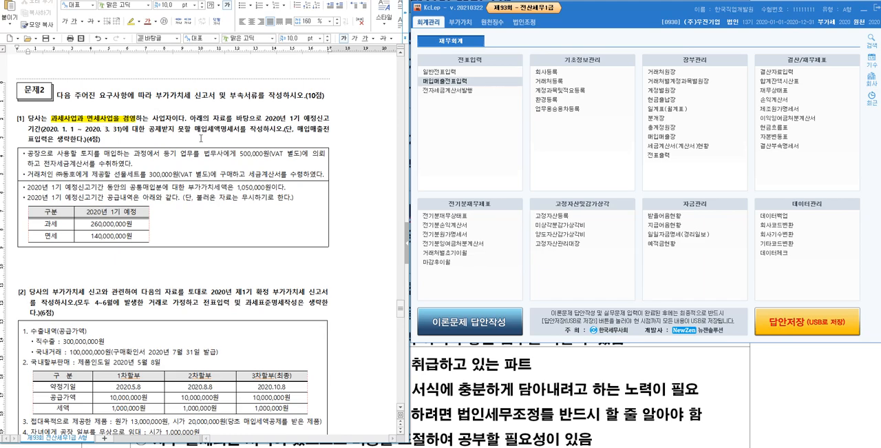
# - In 문제2 [1] of the exam document, highlight "공제받지 못할 매입세액명세서" in yellow
pyautogui.moveTo(266, 118); pyautogui.dragTo(333, 136)
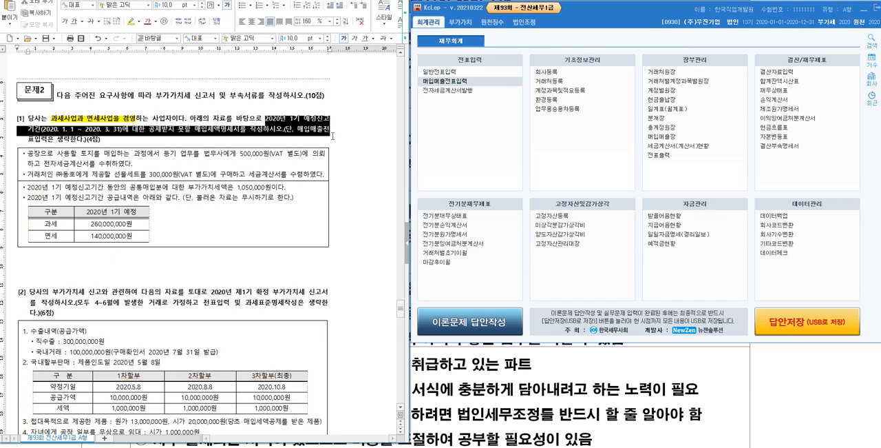
pyautogui.click(199, 143)
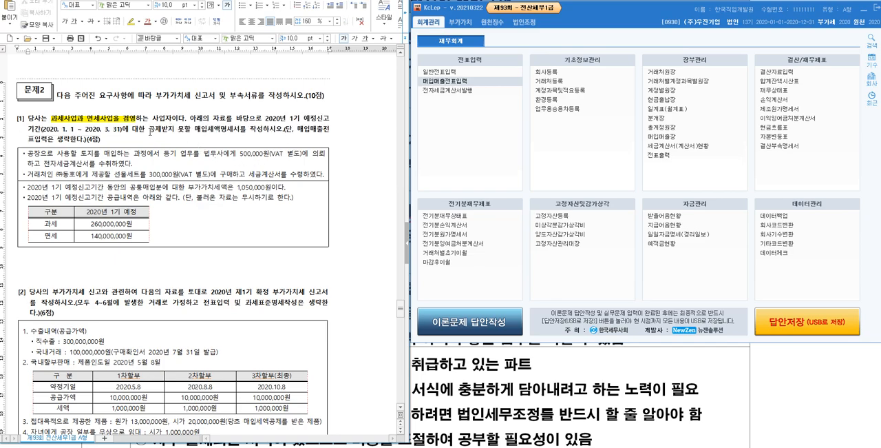
pyautogui.moveTo(149, 130); pyautogui.dragTo(240, 131)
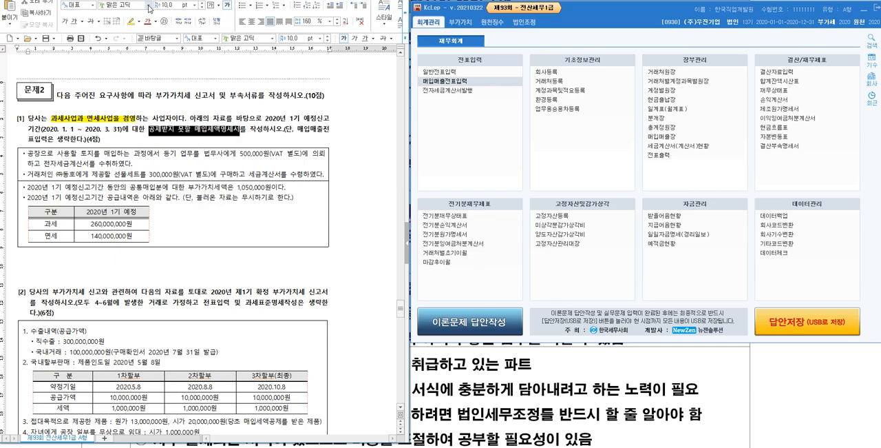
pyautogui.click(131, 21)
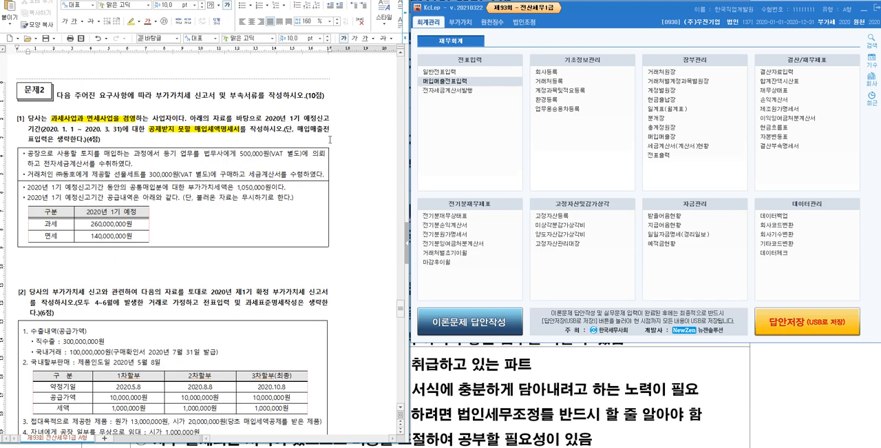
# - In KcLep, open the VAT form 공제받지못할매입세액명세서 and set its period to January through March 2020
pyautogui.click(461, 23)
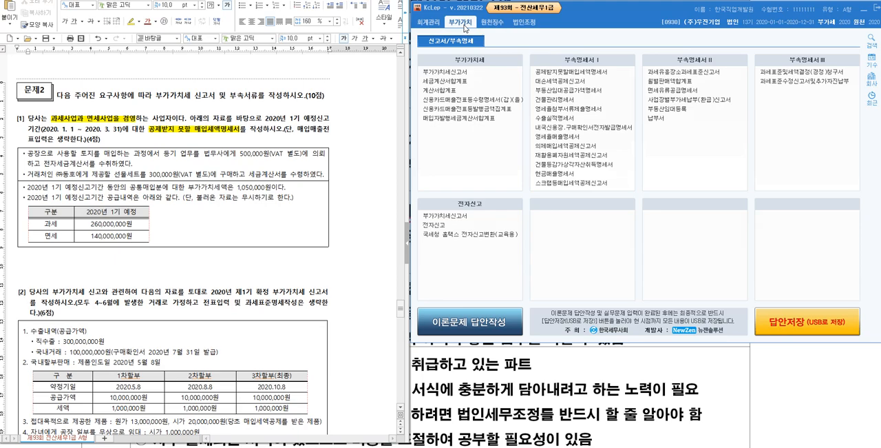
pyautogui.click(589, 72)
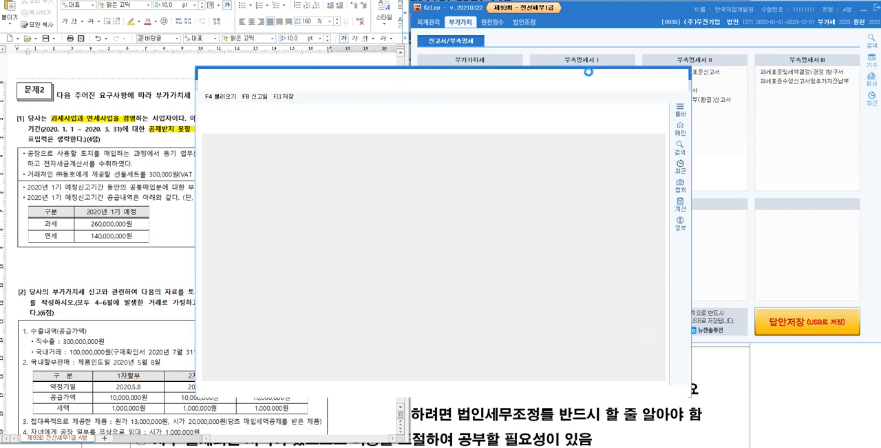
pyautogui.moveTo(500, 77); pyautogui.dragTo(718, 13)
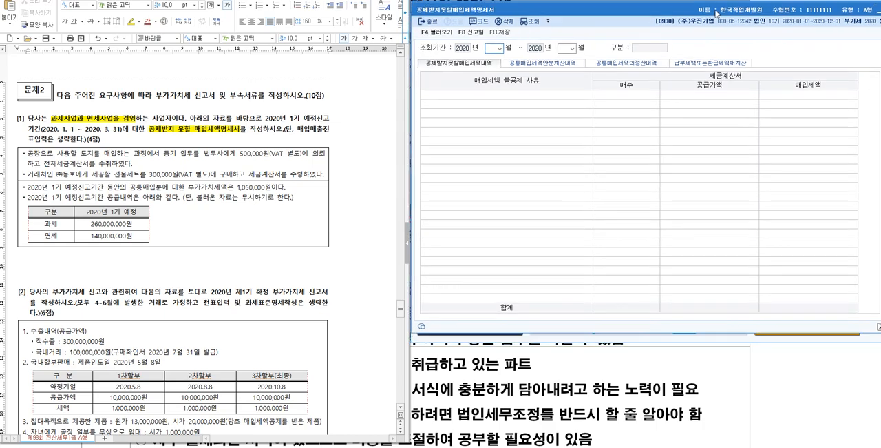
pyautogui.click(491, 52)
pyautogui.write('1')
pyautogui.press('Return')
pyautogui.write('3')
pyautogui.press('Return')
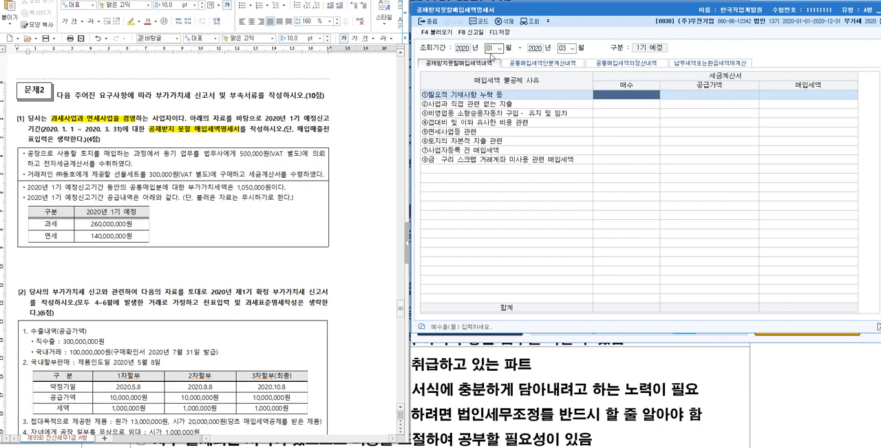
pyautogui.click(544, 65)
pyautogui.click(623, 65)
pyautogui.click(734, 66)
pyautogui.click(474, 62)
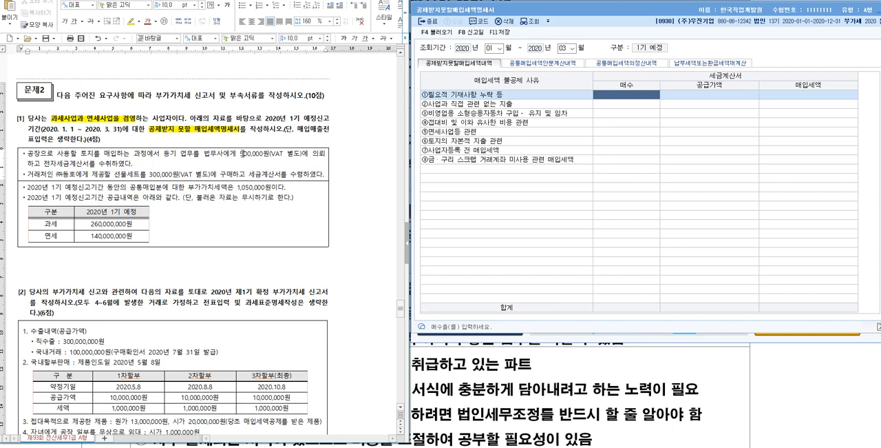
# - In the exam document, add "(토지의 자본적지출에 해당, 매입세액불공제)" after the sentence on the legal agent's fee for the factory land
pyautogui.click(141, 167)
pyautogui.moveTo(81, 153); pyautogui.dragTo(107, 155)
pyautogui.click(142, 164)
pyautogui.write('(토지의 자본적지출에 해당')
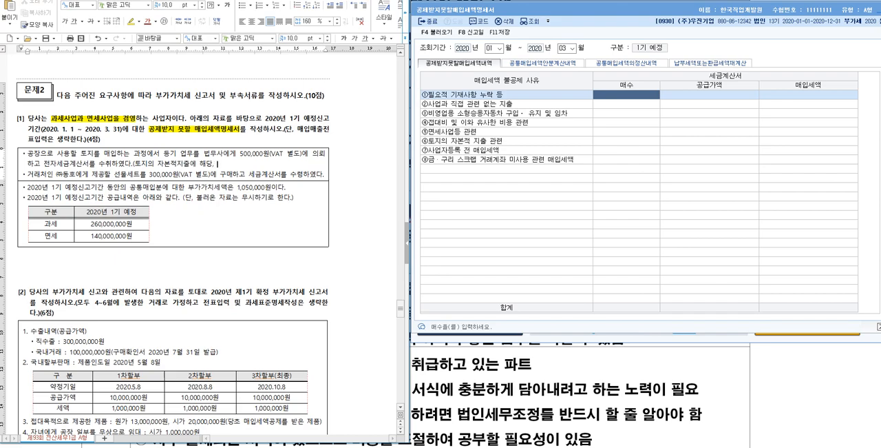
pyautogui.write(', 매입세액불공제)')
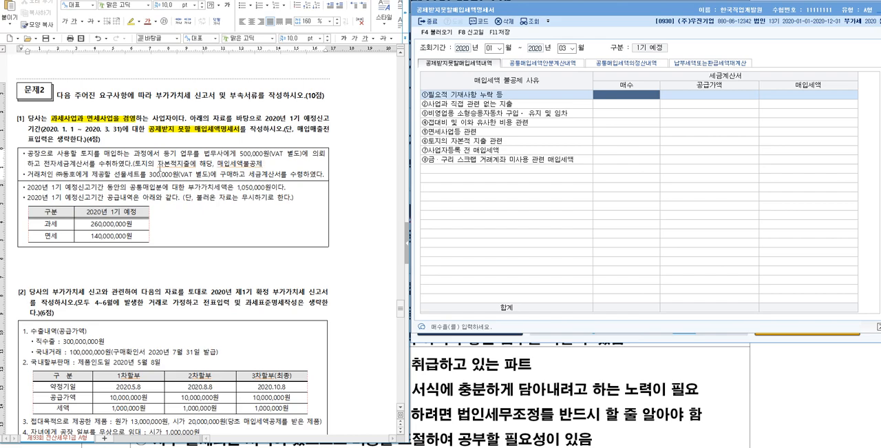
# - Highlight the note "(토지의 자본적지출에 해당, 매입세액불공제)" in yellow
pyautogui.hotkey('shift', 'Left')
pyautogui.hotkey('shift', 'Left')
pyautogui.hotkey('shift', 'Left')
pyautogui.hotkey('shift', 'Left')
pyautogui.hotkey('shift', 'Left')
pyautogui.hotkey('shift', 'Left')
pyautogui.hotkey('shift', 'Left')
pyautogui.hotkey('shift', 'Left')
pyautogui.hotkey('shift', 'Left')
pyautogui.hotkey('shift', 'Left')
pyautogui.hotkey('shift', 'Left')
pyautogui.hotkey('shift', 'Left')
pyautogui.hotkey('shift', 'Left')
pyautogui.hotkey('shift', 'Left')
pyautogui.hotkey('shift', 'Left')
pyautogui.hotkey('shift', 'Left')
pyautogui.hotkey('shift', 'Left')
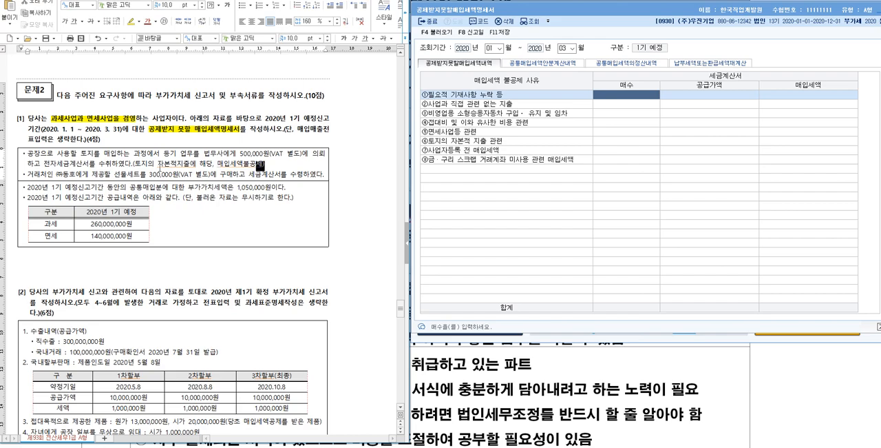
pyautogui.hotkey('shift', 'Left')
pyautogui.hotkey('shift', 'Left')
pyautogui.hotkey('shift', 'Left')
pyautogui.hotkey('shift', 'Left')
pyautogui.hotkey('shift', 'Left')
pyautogui.hotkey('shift', 'Left')
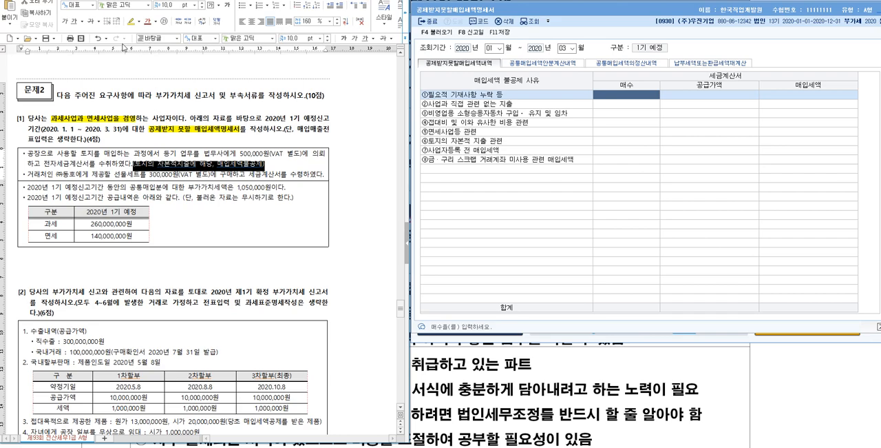
pyautogui.click(132, 21)
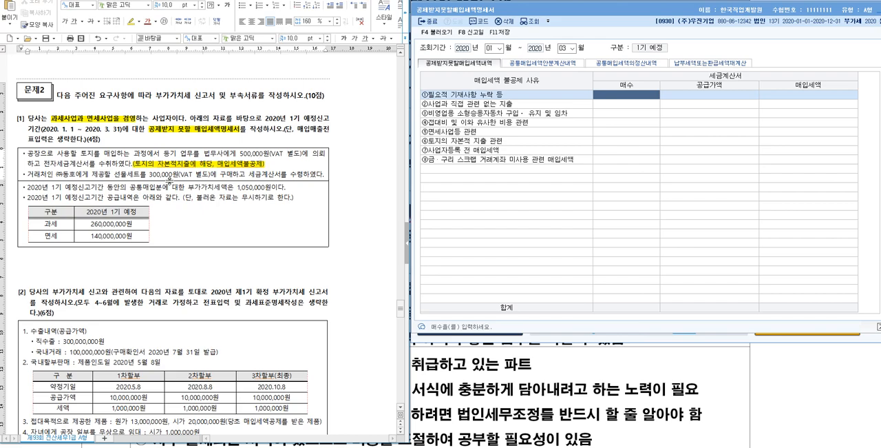
# - Add the note "(접대비 지출, 매입세액불공제)" on a new line below the 선물세트 purchase sentence
pyautogui.click(326, 174)
pyautogui.press('Return')
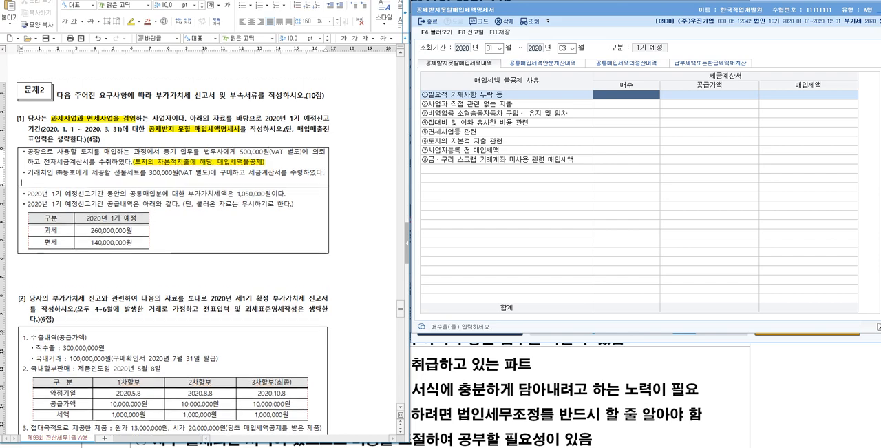
pyautogui.write('(접대비 지출, ')
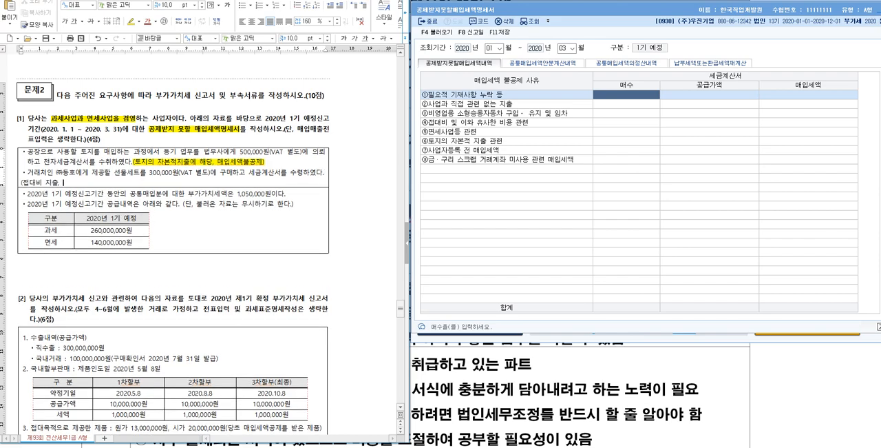
pyautogui.write('매입세액불공제)')
# - Highlight the note "(접대비 지출, 매입세액불공제)" in yellow
pyautogui.moveTo(111, 183); pyautogui.dragTo(44, 183)
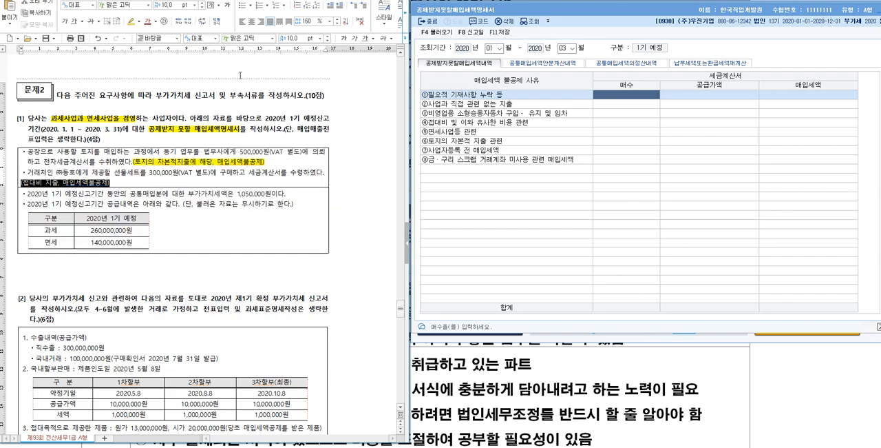
pyautogui.click(133, 22)
pyautogui.click(225, 233)
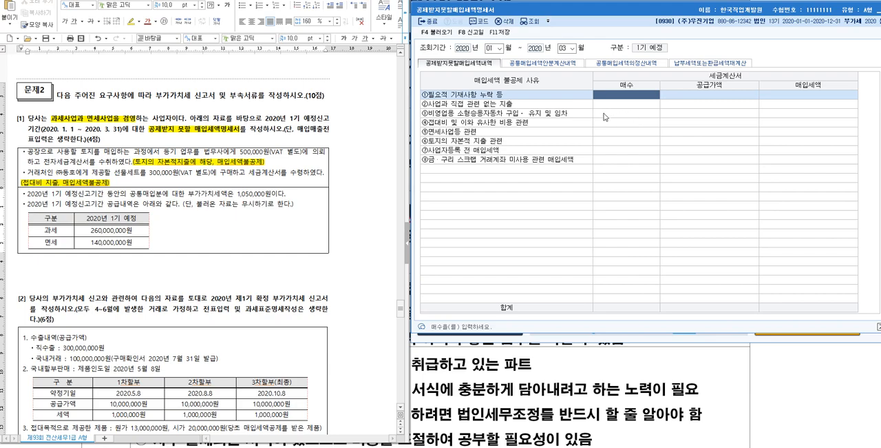
# - In the KcLep statement, enter 매수 1 and 공급가액 300,000 for ④접대비 및 이와 유사한 비용 관련
pyautogui.click(547, 124)
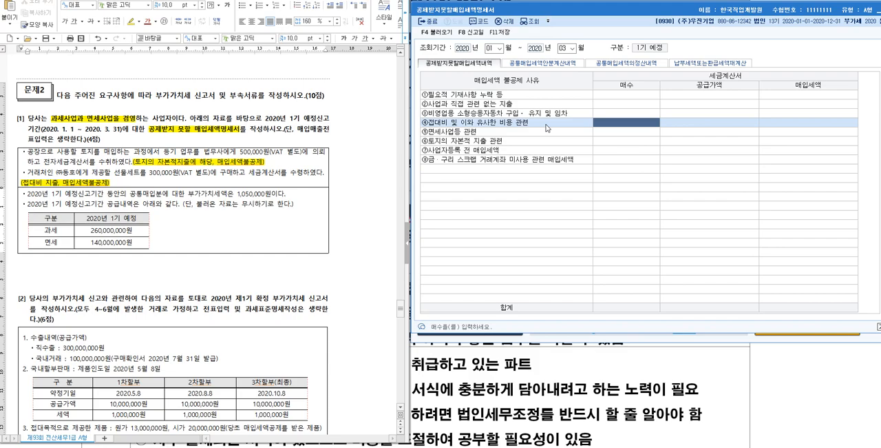
pyautogui.write('1')
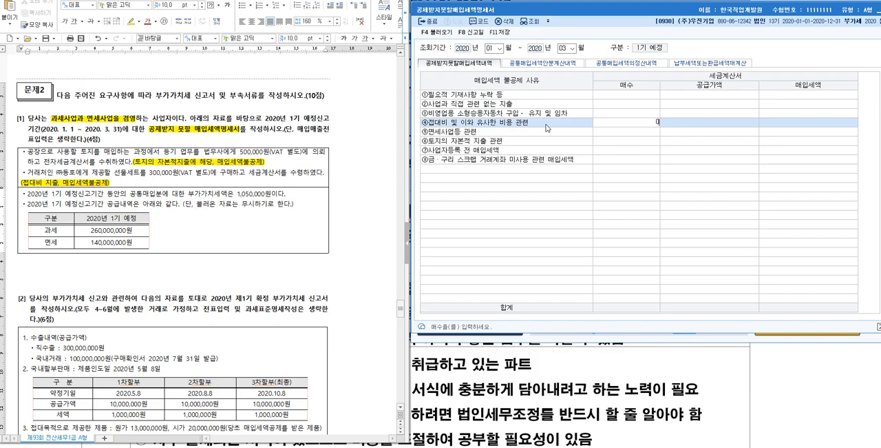
pyautogui.press('Return')
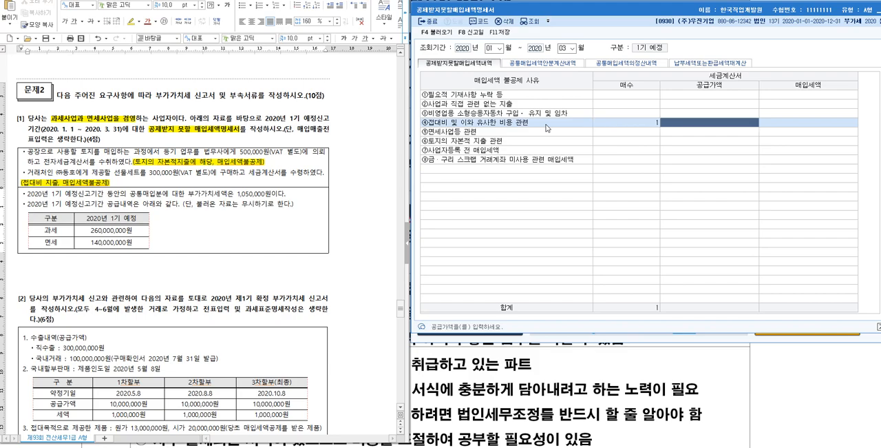
pyautogui.write('3000000')
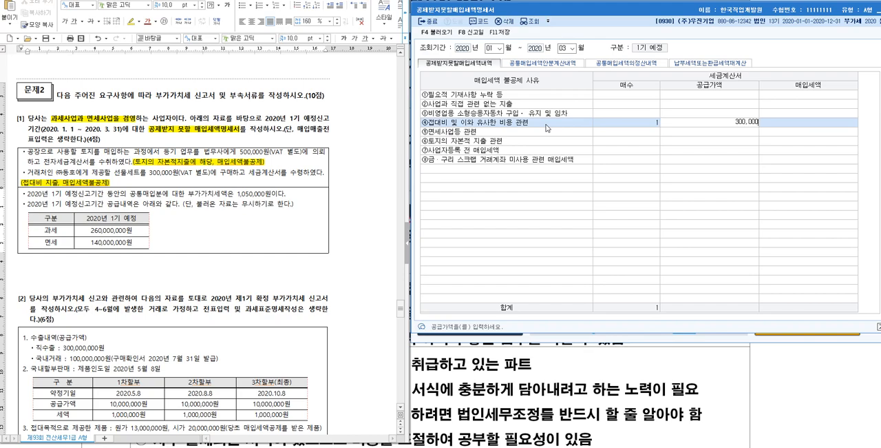
pyautogui.press('Return')
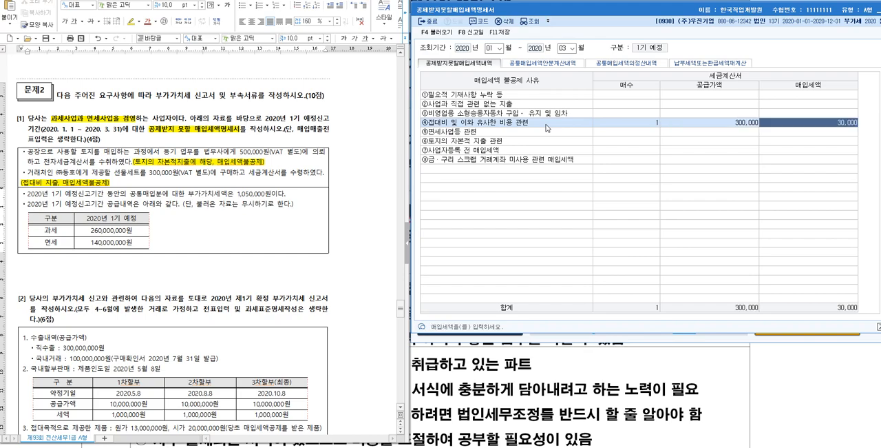
# - Enter 매수 1 and 공급가액 500,000 for ⑥토지의 자본적 지출 관련
pyautogui.click(627, 142)
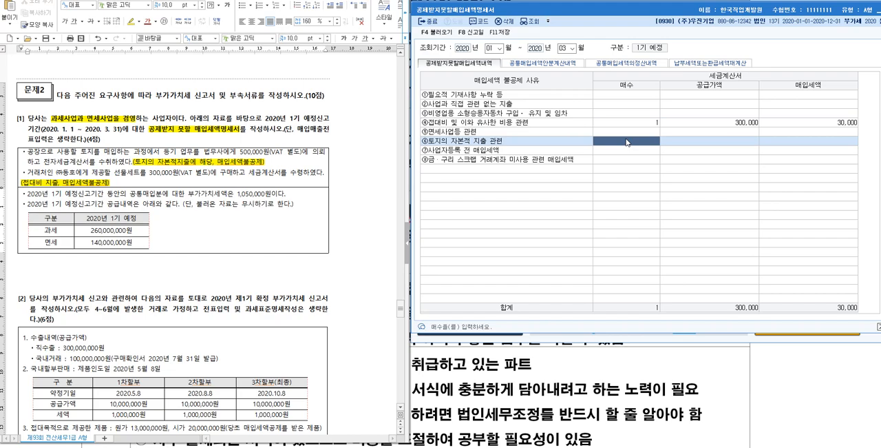
pyautogui.write('1')
pyautogui.press('Return')
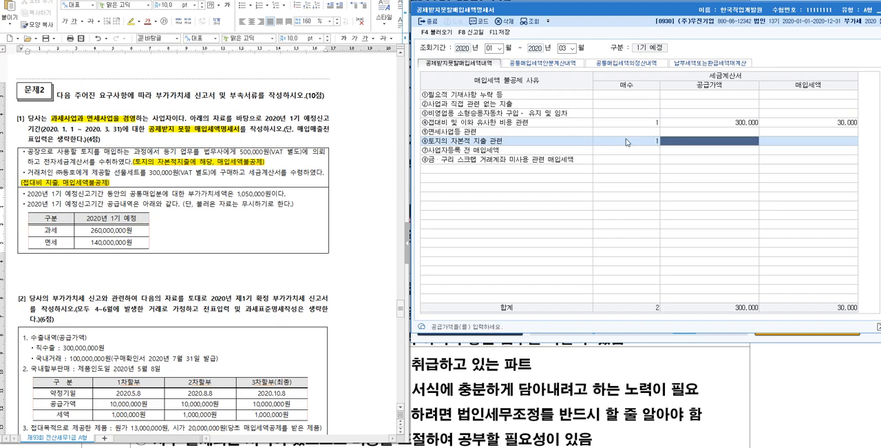
pyautogui.write('5000000')
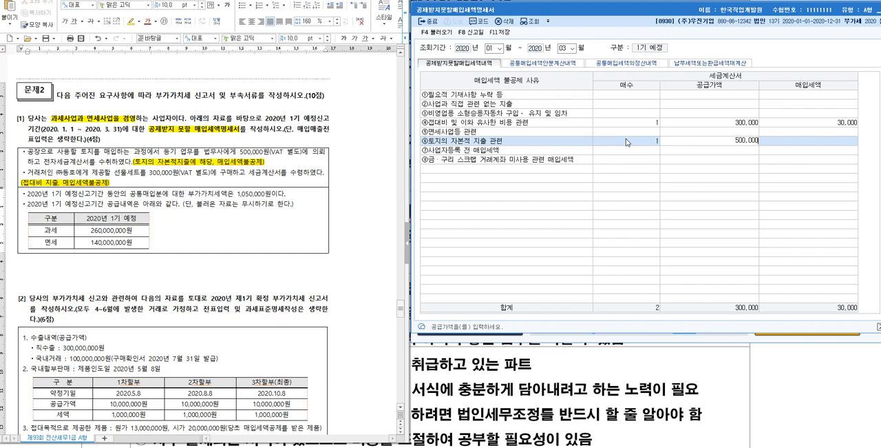
pyautogui.press('Return')
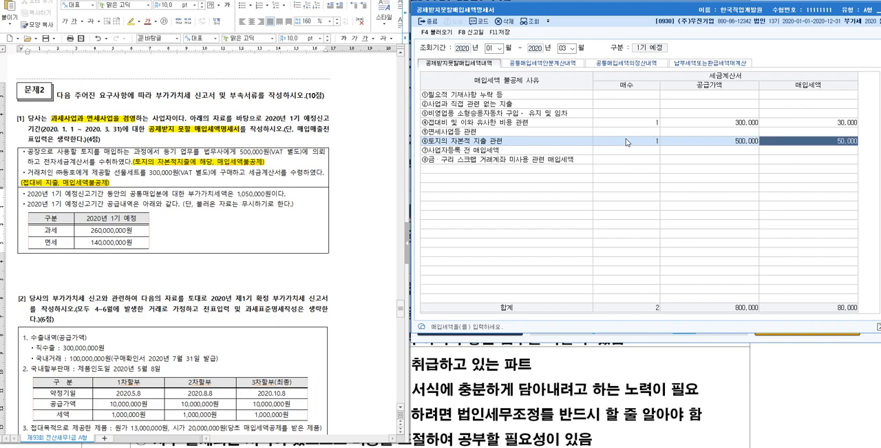
# - Close the 공제받지못할매입세액명세서 and open the 부가가치세신고서 for January 1 to March 31, 2020
pyautogui.press('Escape')
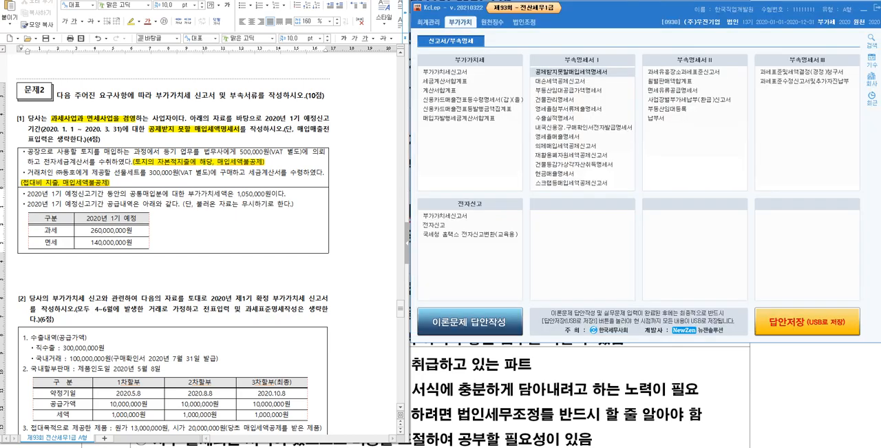
pyautogui.click(451, 73)
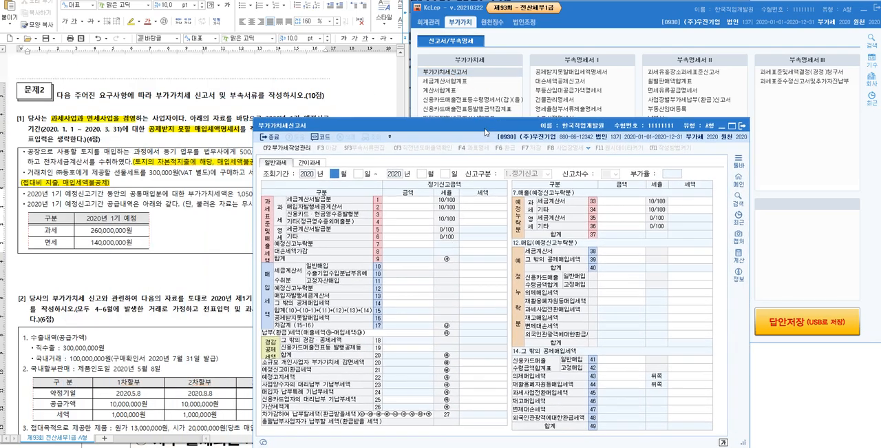
pyautogui.write('1')
pyautogui.press('Return')
pyautogui.press('Return')
pyautogui.press('Return')
pyautogui.press('Return')
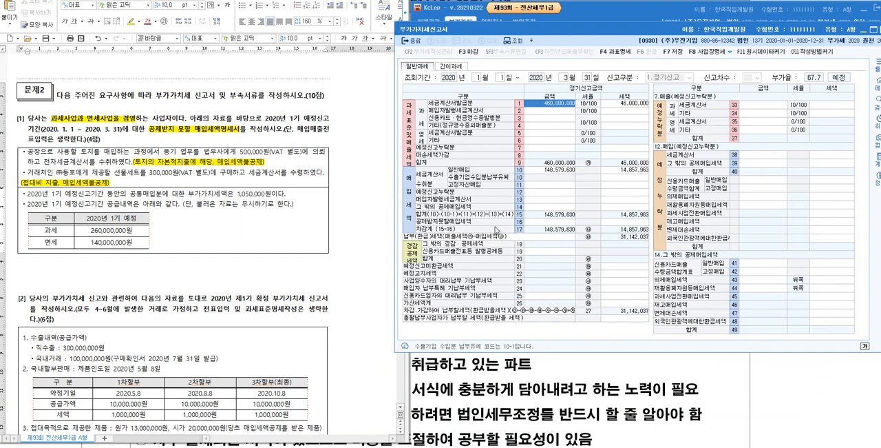
# - Show the breakdown of line 16 공제받지못할매입세액 in the return and keep the return window in front of the main menu
pyautogui.click(618, 222)
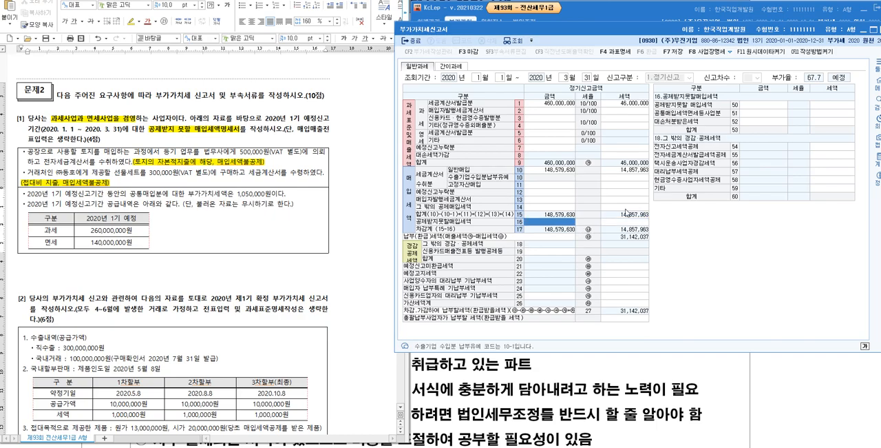
pyautogui.click(628, 222)
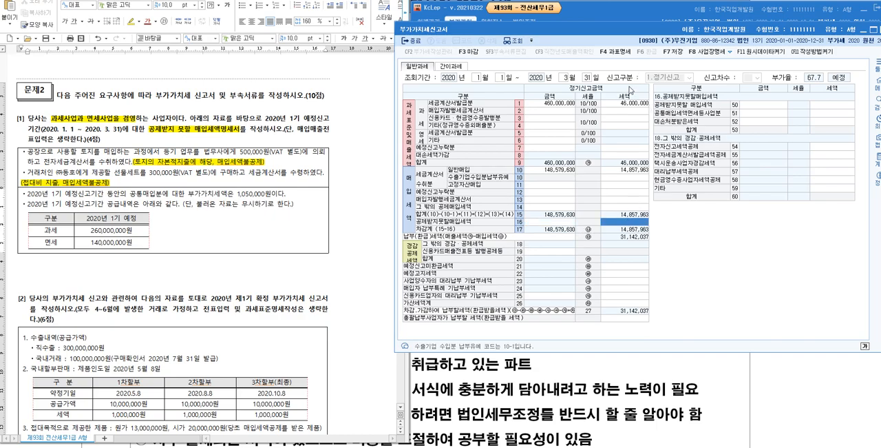
pyautogui.moveTo(670, 33); pyautogui.dragTo(651, 93)
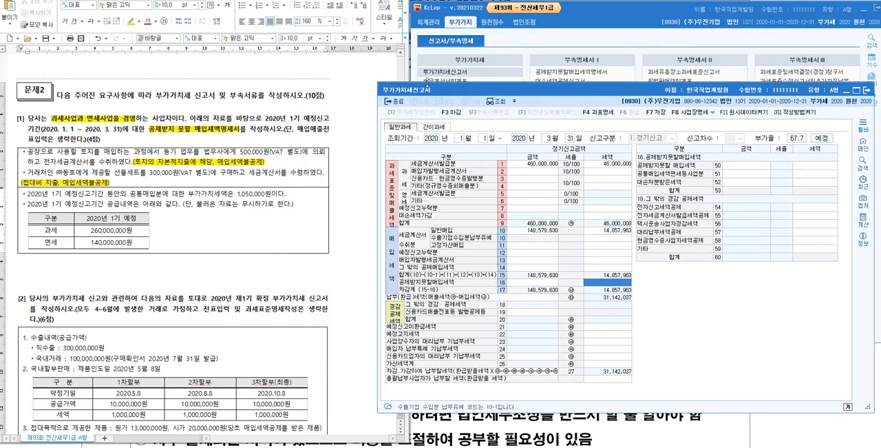
pyautogui.click(430, 21)
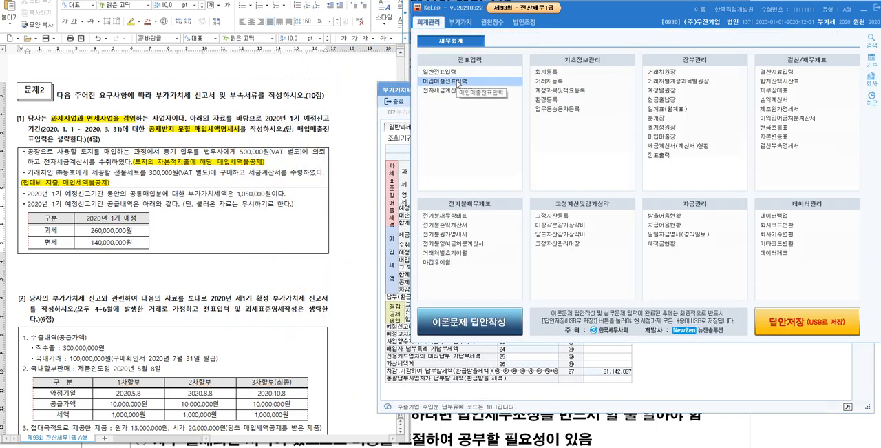
pyautogui.click(410, 92)
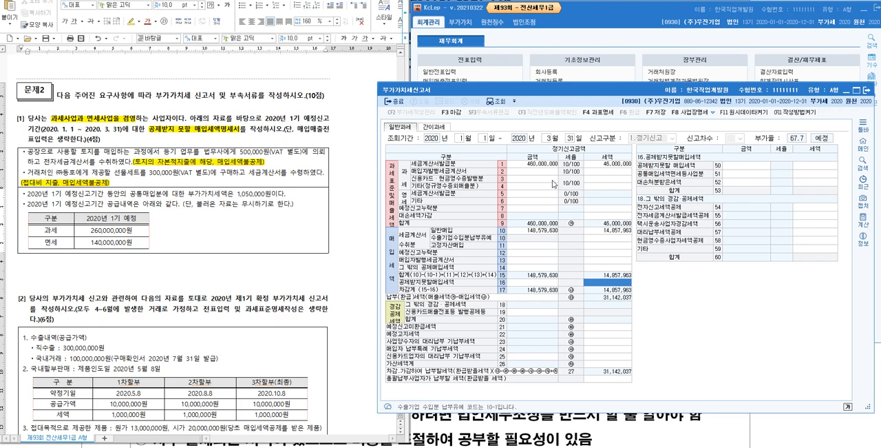
# - Clear the taxable sales amount on line 1 세금계산서발급분 of the 부가가치세신고서
pyautogui.click(547, 165)
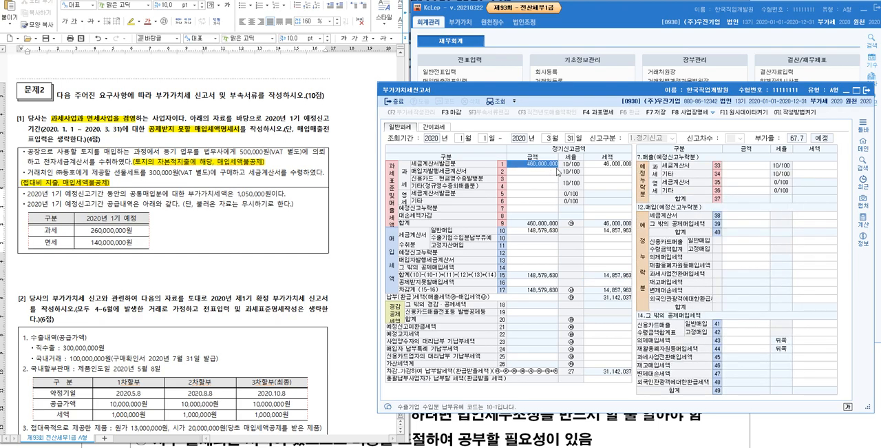
pyautogui.write('0')
pyautogui.press('Return')
pyautogui.press('Return')
pyautogui.press('Return')
pyautogui.press('Return')
pyautogui.press('Return')
pyautogui.press('Return')
pyautogui.press('Return')
pyautogui.press('Return')
pyautogui.press('Return')
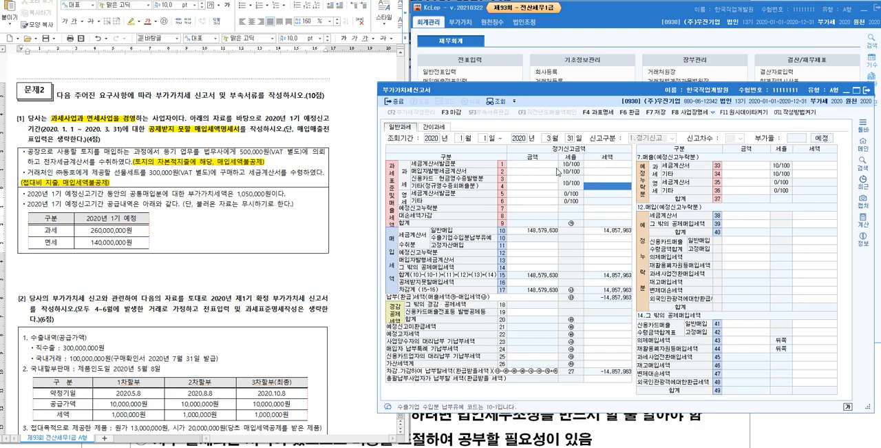
# - Clear the purchase amounts of 세금계산서 수취분 in the 부가가치세신고서 and save the emptied return
pyautogui.press('Return')
pyautogui.press('Return')
pyautogui.press('Return')
pyautogui.press('Return')
pyautogui.write('0')
pyautogui.press('Return')
pyautogui.press('Up')
pyautogui.press('Left')
pyautogui.write('0')
pyautogui.press('Return')
pyautogui.press('Down')
pyautogui.press('Down')
pyautogui.press('Down')
pyautogui.press('Up')
pyautogui.press('Up')
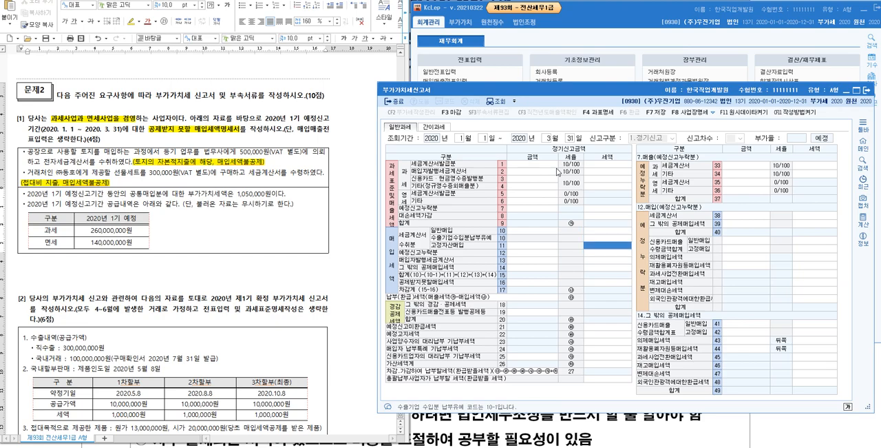
pyautogui.click(657, 112)
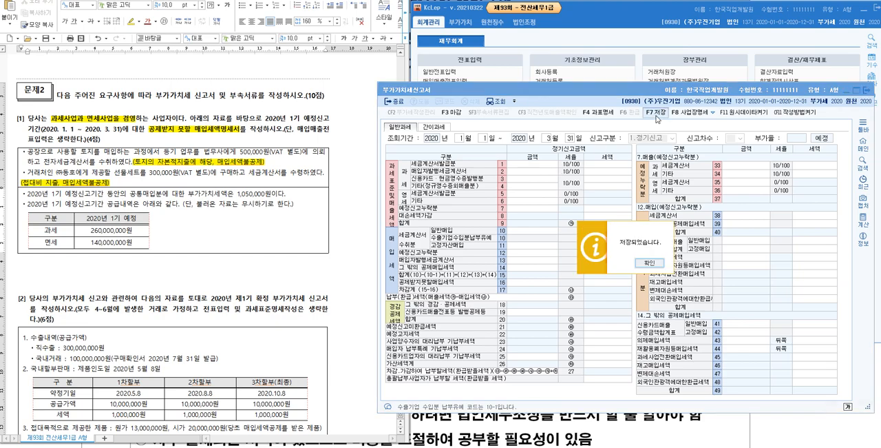
pyautogui.click(650, 263)
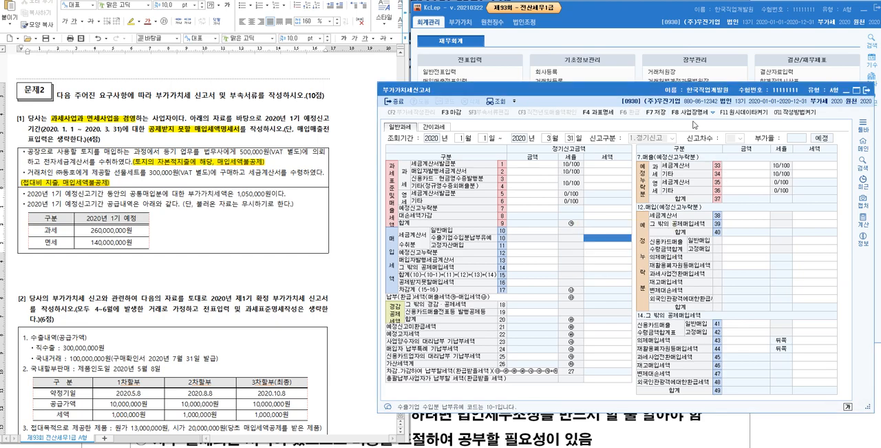
# - Open 매입매출전표입력 and start a voucher dated January 1, 2020 with type 54 (불공)
pyautogui.click(624, 30)
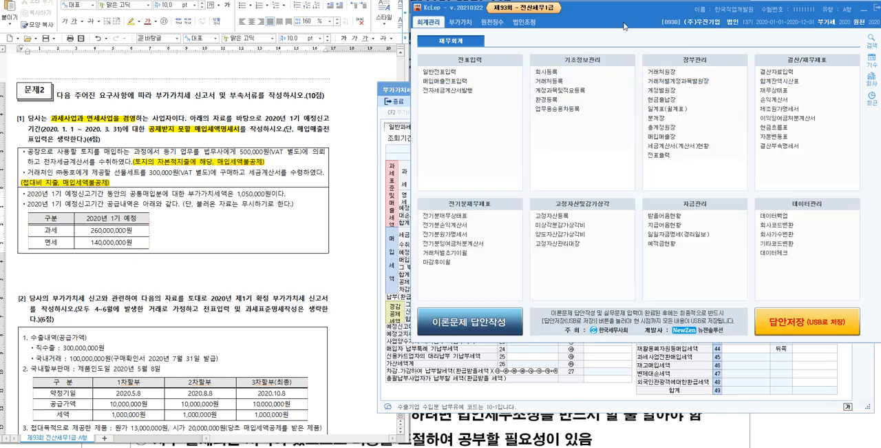
pyautogui.click(466, 82)
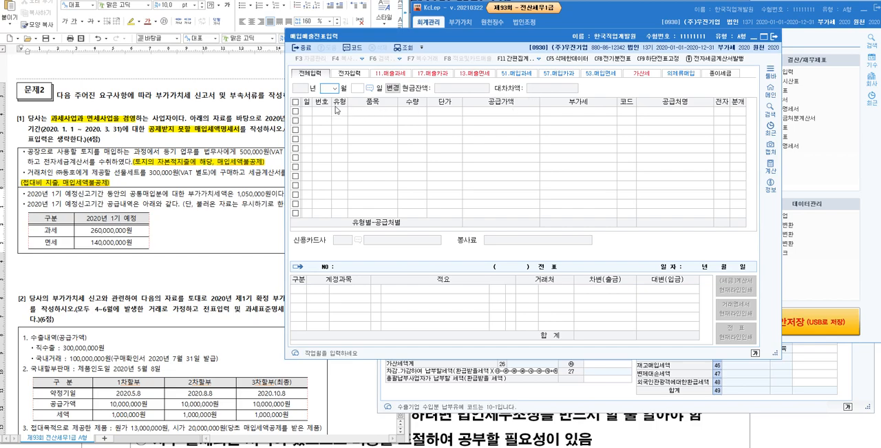
pyautogui.write('1')
pyautogui.press('Return')
pyautogui.write('1')
pyautogui.press('Return')
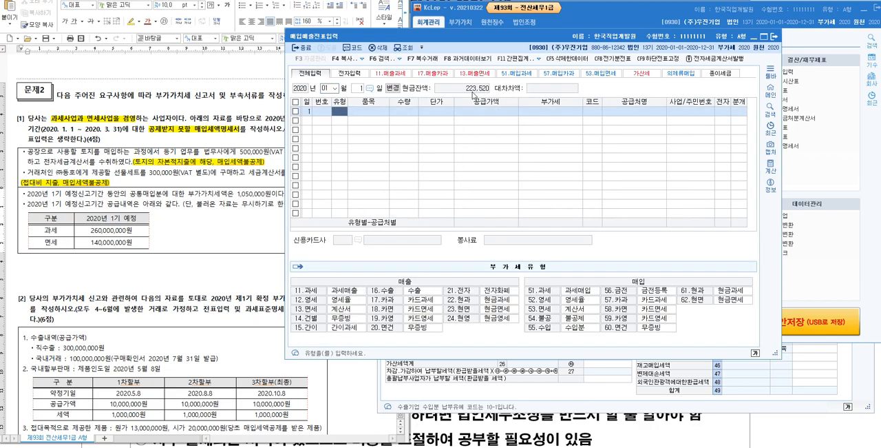
pyautogui.write('54')
pyautogui.press('Return')
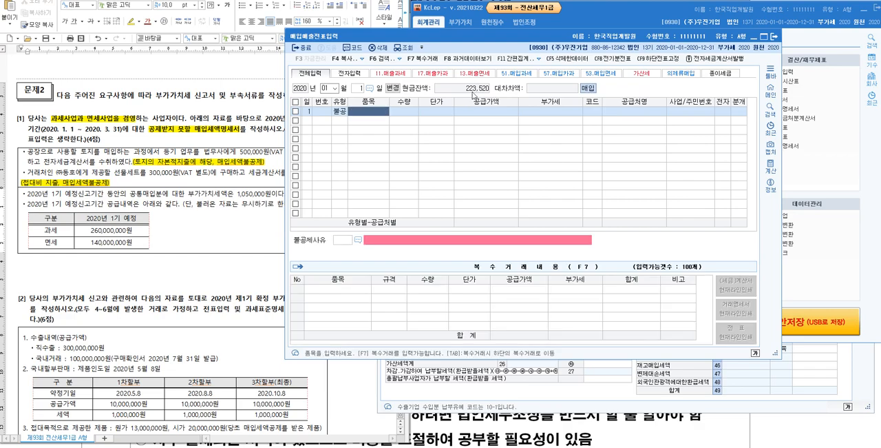
# - Enter 사업무관비용 as the voucher's 품목 and 10,000,000 as its 공급가액
pyautogui.write('사업무관비')
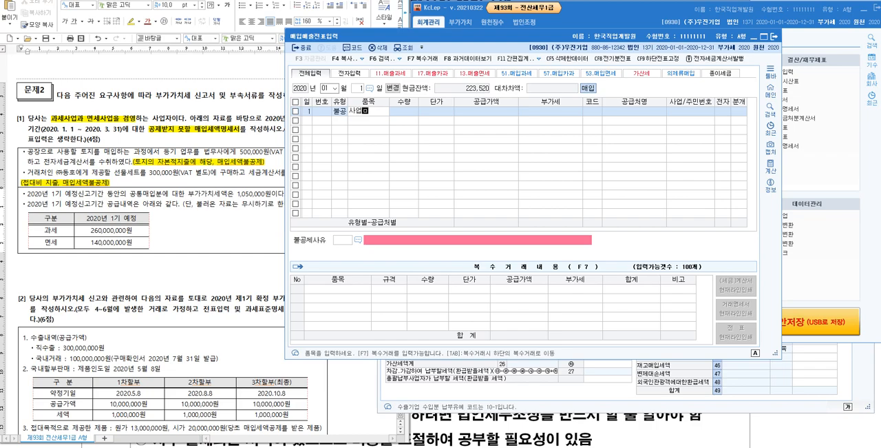
pyautogui.write('용')
pyautogui.press('Return')
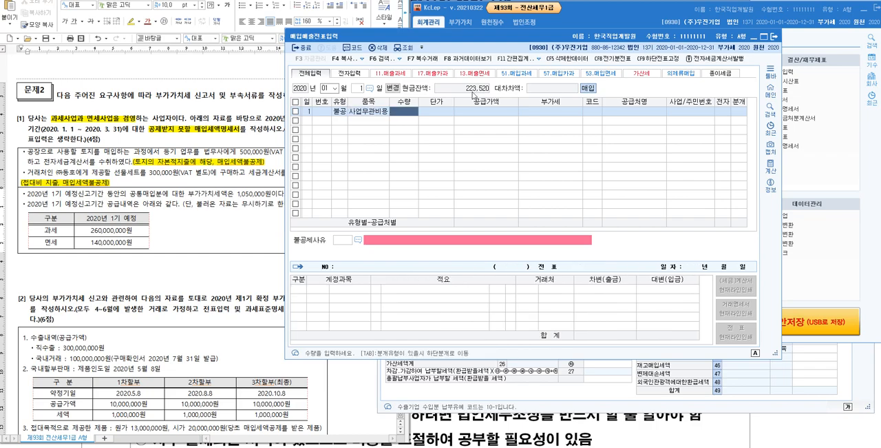
pyautogui.press('Return')
pyautogui.press('Return')
pyautogui.write('1')
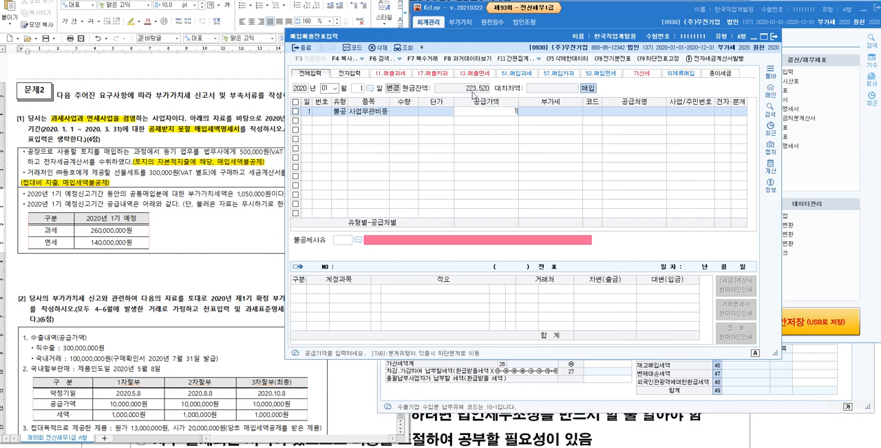
pyautogui.write('0,000,000')
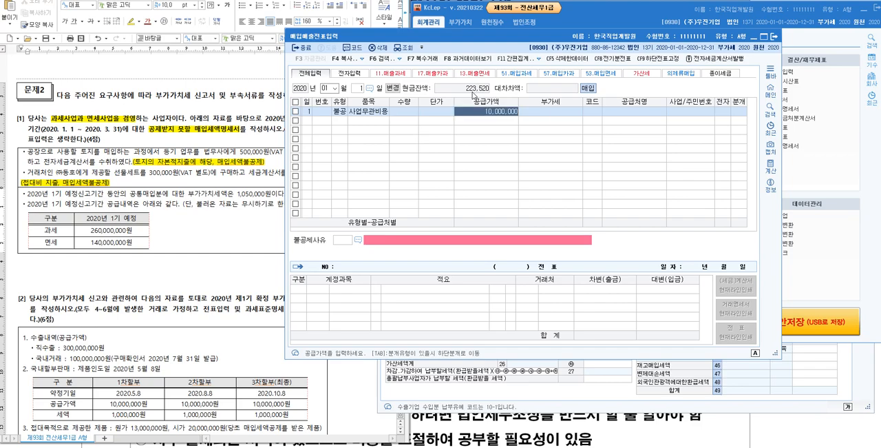
# - Assign 영일기업 as the voucher's supplier and mark the tax invoice as electronic (여)
pyautogui.press('Return')
pyautogui.press('Return')
pyautogui.press('F2')
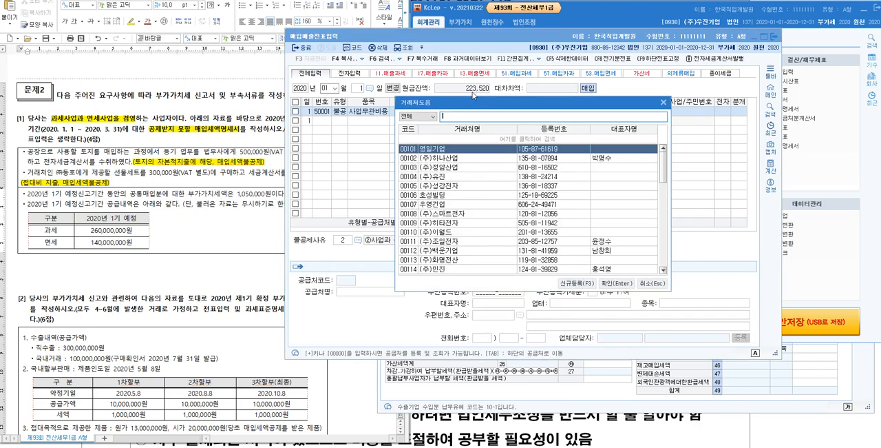
pyautogui.press('Return')
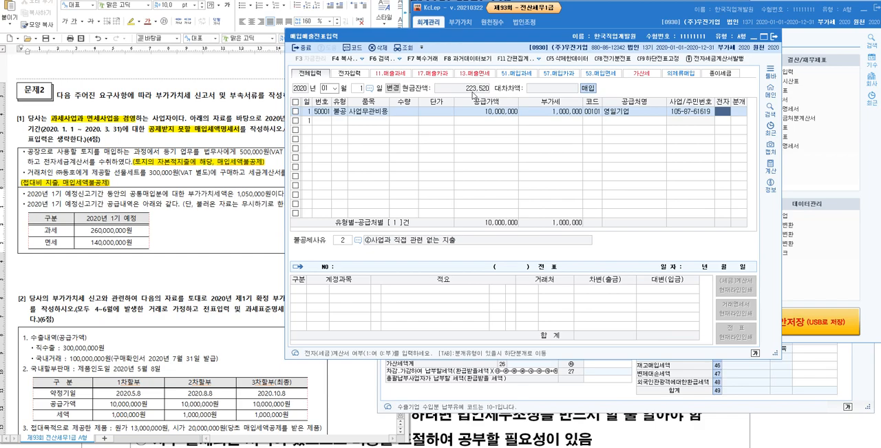
pyautogui.write('1')
pyautogui.press('Return')
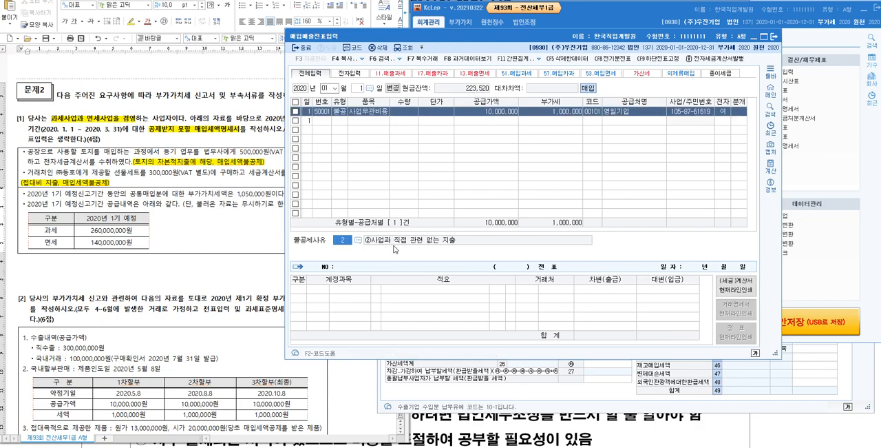
# - Check line ②사업과 직접 관련 없는 지출 in the 공제받지못할매입세액명세서 and return to the voucher
pyautogui.click(413, 446)
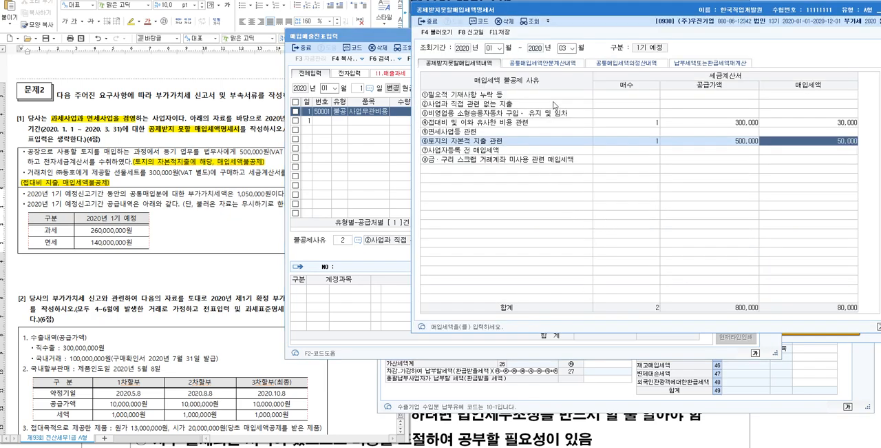
pyautogui.click(555, 105)
pyautogui.click(386, 40)
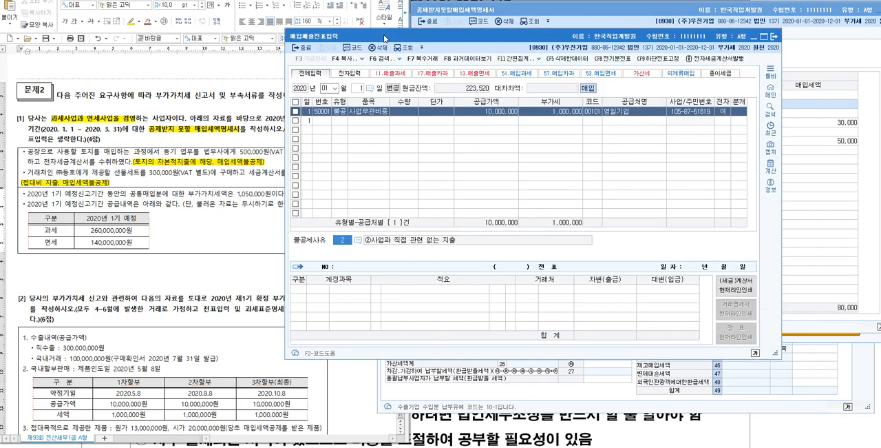
# - Set the voucher's 분개 to 혼합, keep 원재료 as debit and add a credit of 11,000,000 to 103 보통예금
pyautogui.click(737, 112)
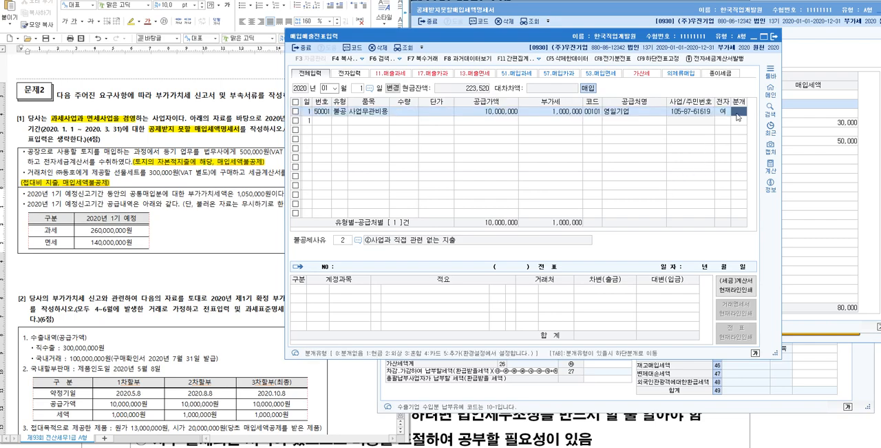
pyautogui.write('3')
pyautogui.click(321, 289)
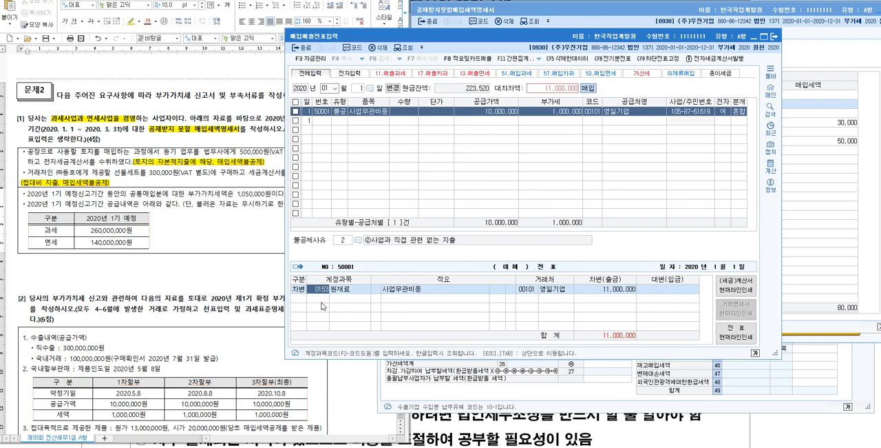
pyautogui.click(337, 297)
pyautogui.write('4103')
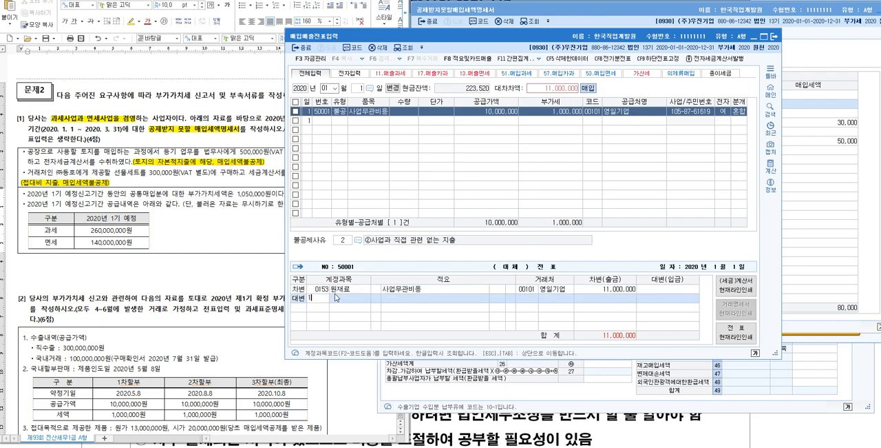
pyautogui.press('Return')
pyautogui.press('Return')
pyautogui.press('Return')
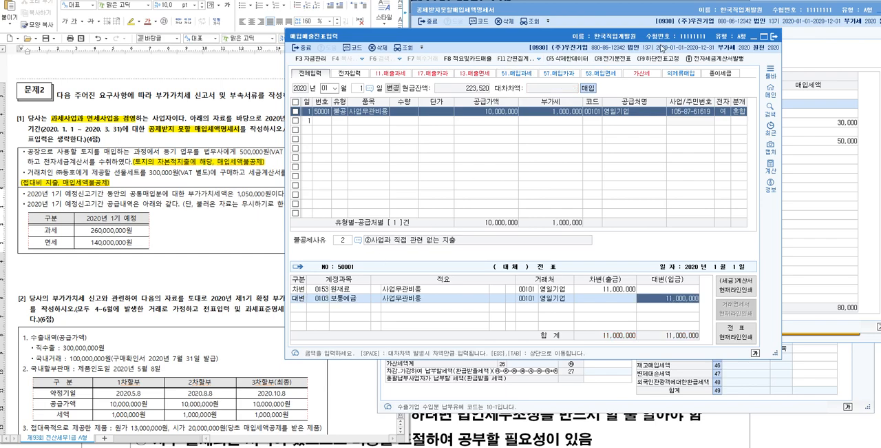
# - Arrange the voucher and 공제받지못할매입세액명세서 windows, and load the voucher data into the statement, replacing its existing entries
pyautogui.moveTo(663, 42); pyautogui.dragTo(736, 119)
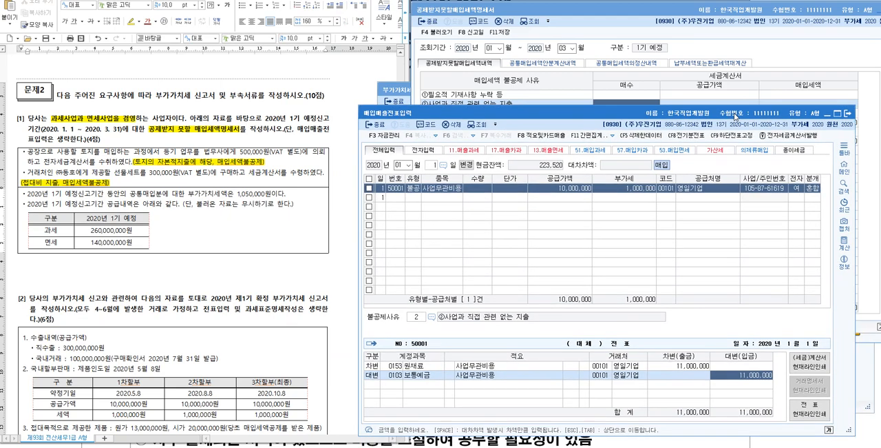
pyautogui.click(695, 12)
pyautogui.moveTo(695, 12); pyautogui.dragTo(566, 45)
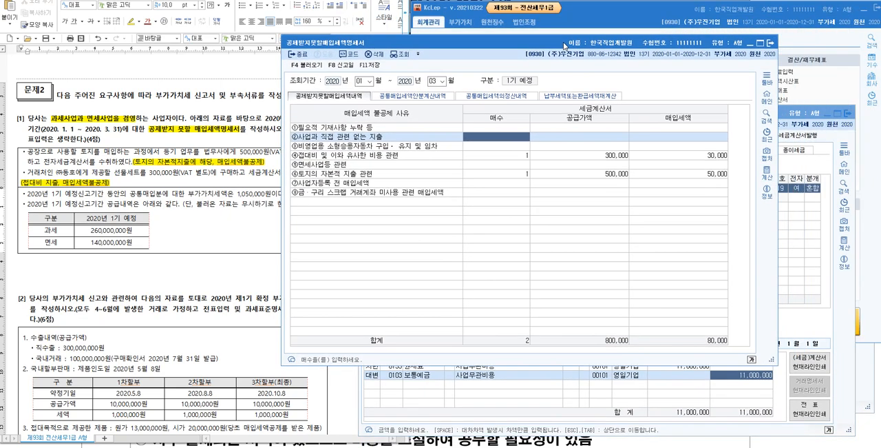
pyautogui.click(307, 66)
pyautogui.click(532, 216)
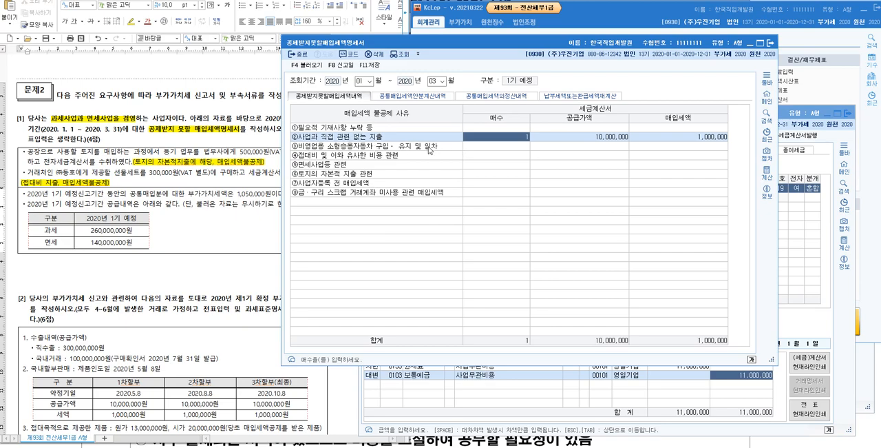
# - Compare the 공급가액 loaded for ②사업과 직접 관련 없는 지출 with the 사업무관비용 voucher
pyautogui.click(612, 142)
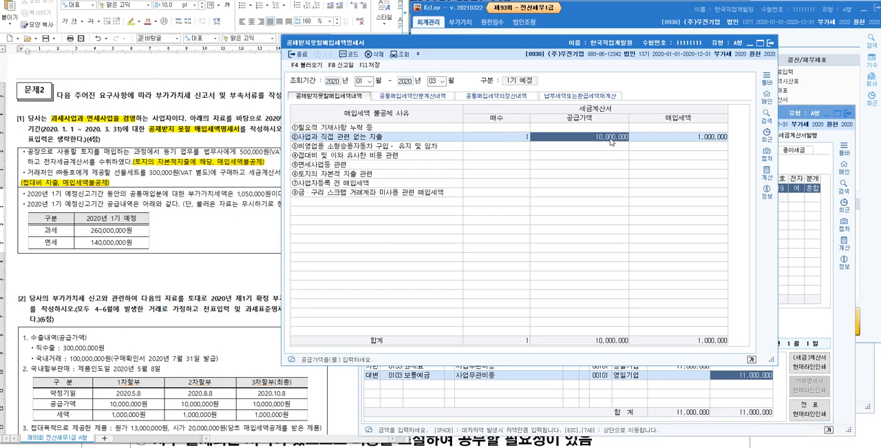
pyautogui.click(794, 114)
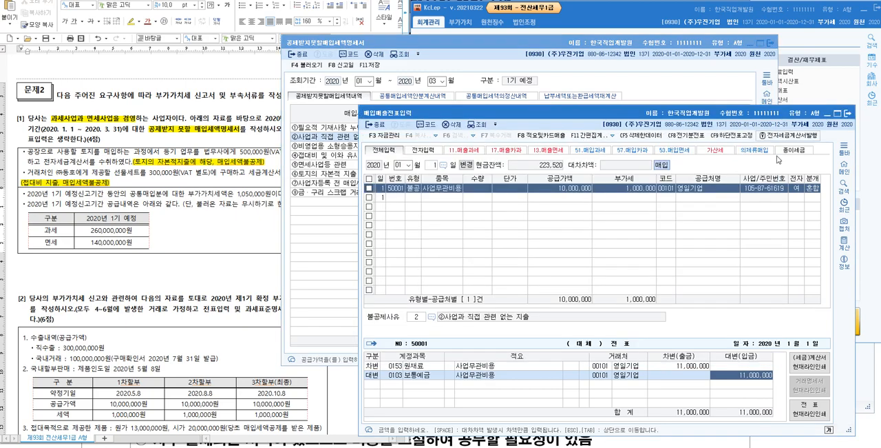
pyautogui.click(554, 45)
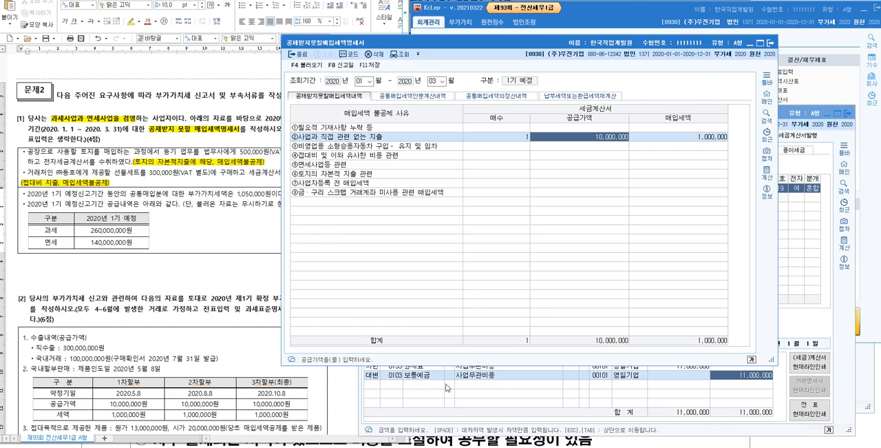
# - Query the 부가가치세신고서 for January 1 to March 31, 2020 again using its previously saved data
pyautogui.click(380, 446)
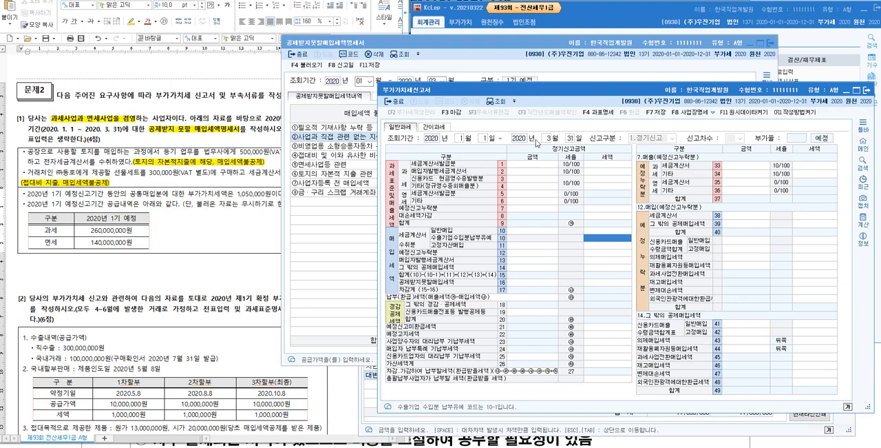
pyautogui.click(460, 138)
pyautogui.press('Return')
pyautogui.press('Return')
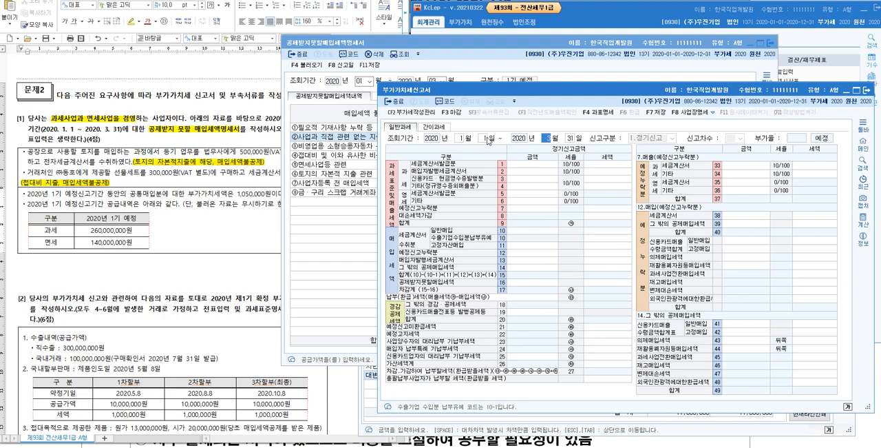
pyautogui.press('Return')
pyautogui.press('Return')
pyautogui.press('Return')
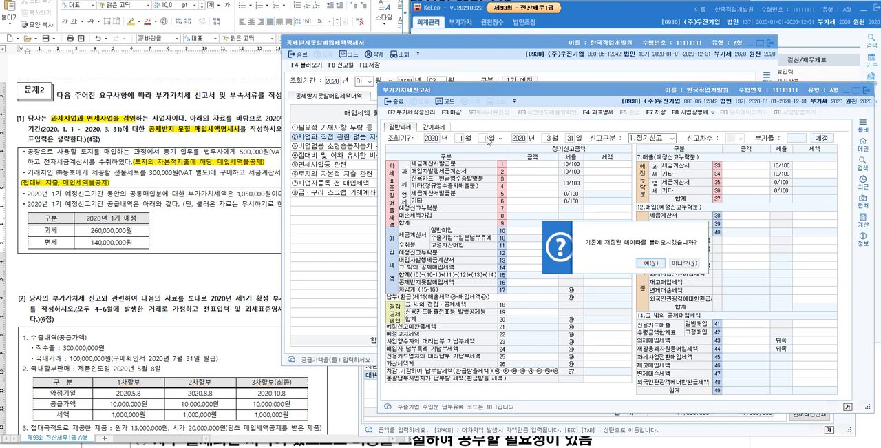
pyautogui.click(656, 262)
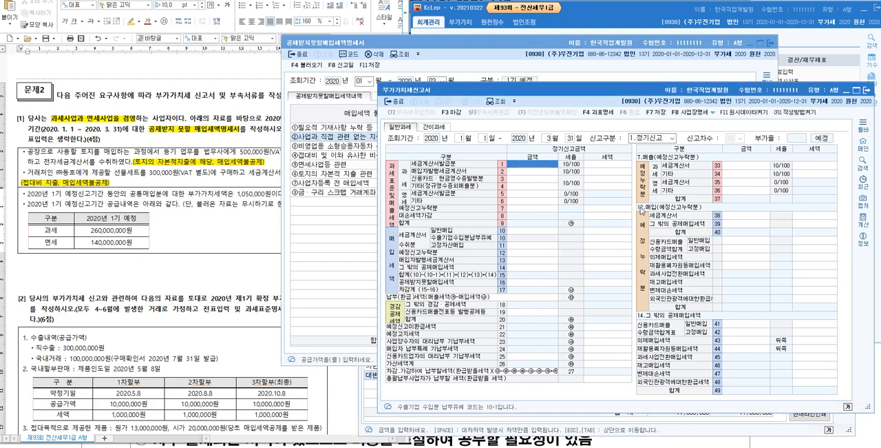
# - Requery the return with fresh voucher data instead of the saved data, and show the breakdown of line 16 공제받지못할매입세액
pyautogui.click(460, 140)
pyautogui.press('Return')
pyautogui.press('Return')
pyautogui.press('Return')
pyautogui.press('Return')
pyautogui.press('Return')
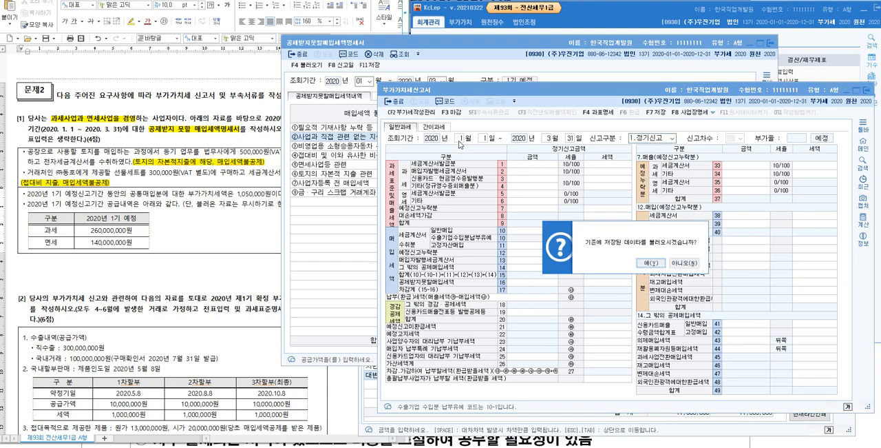
pyautogui.click(652, 263)
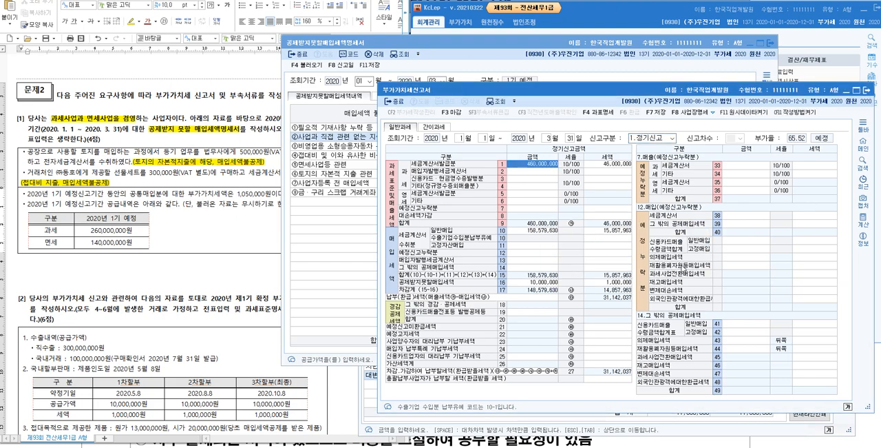
pyautogui.click(555, 282)
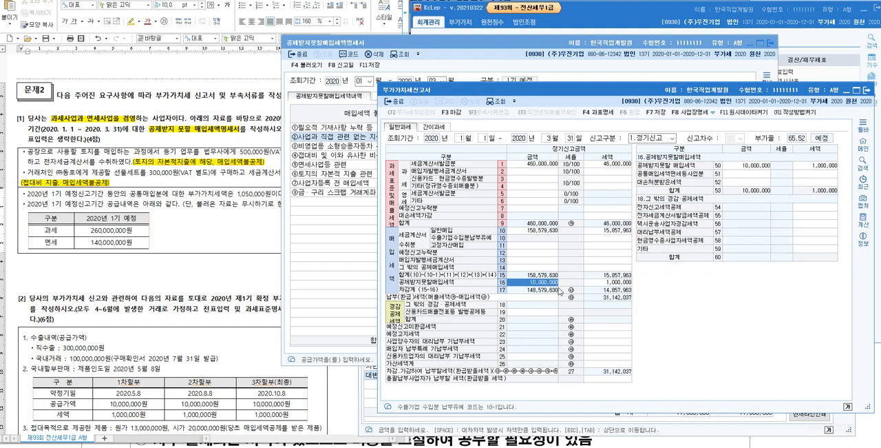
# - Set the 공급가액 of the January 1 사업무관비용 불공 voucher to 20,000,000
pyautogui.click(758, 167)
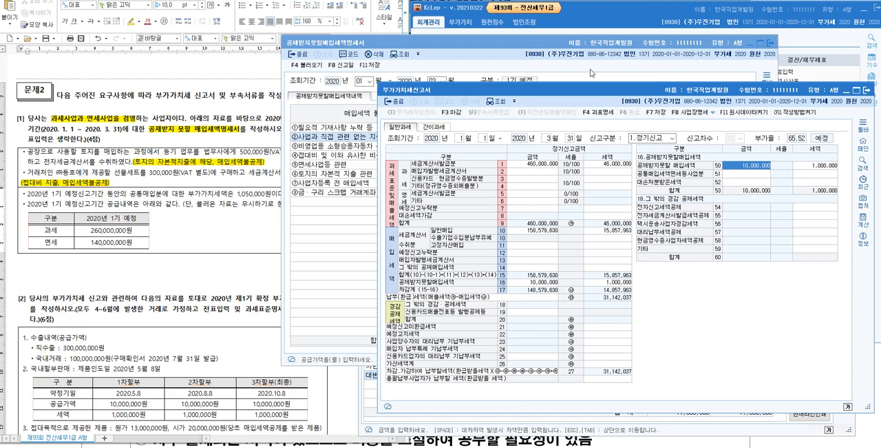
pyautogui.click(678, 427)
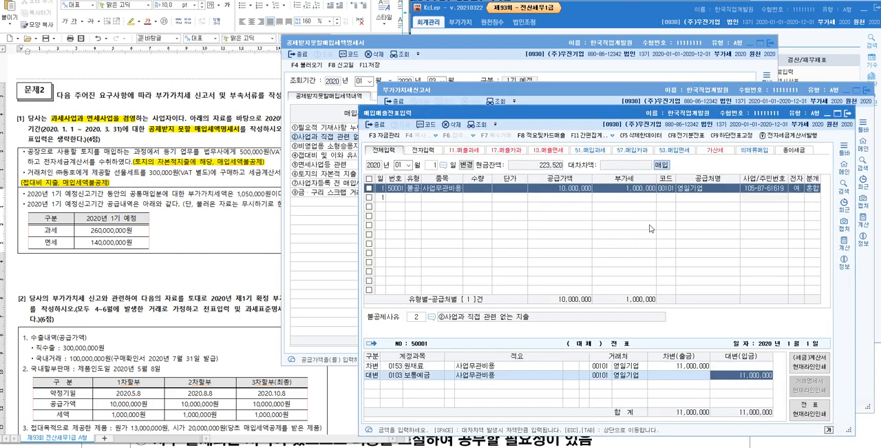
pyautogui.click(582, 191)
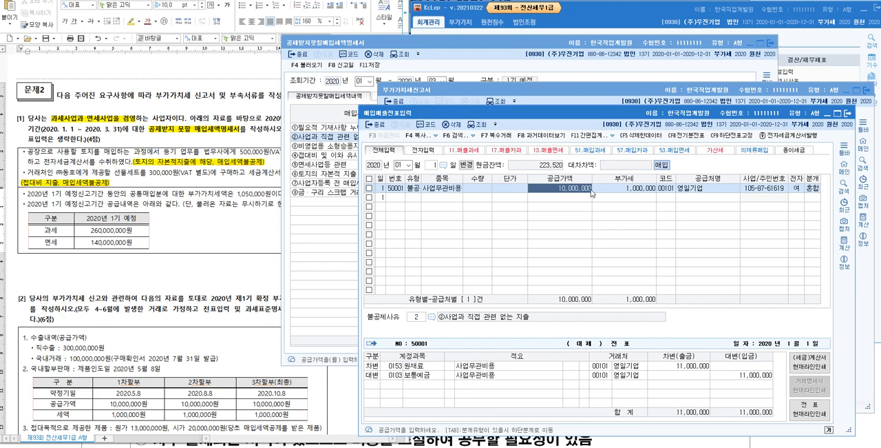
pyautogui.write('20000000')
pyautogui.press('Return')
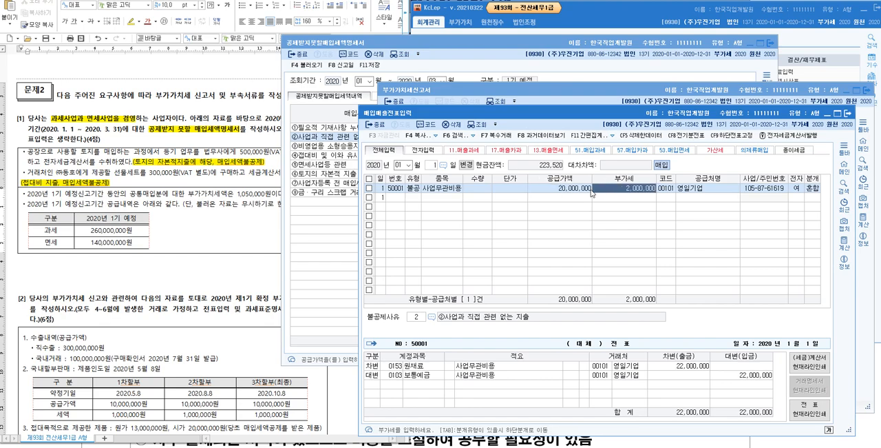
pyautogui.click(748, 376)
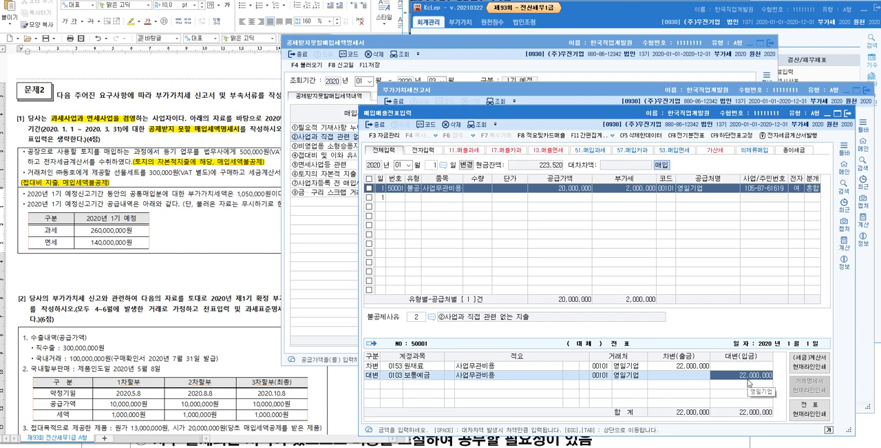
# - Reload the voucher data into the 공제받지못할매입세액명세서
pyautogui.click(486, 47)
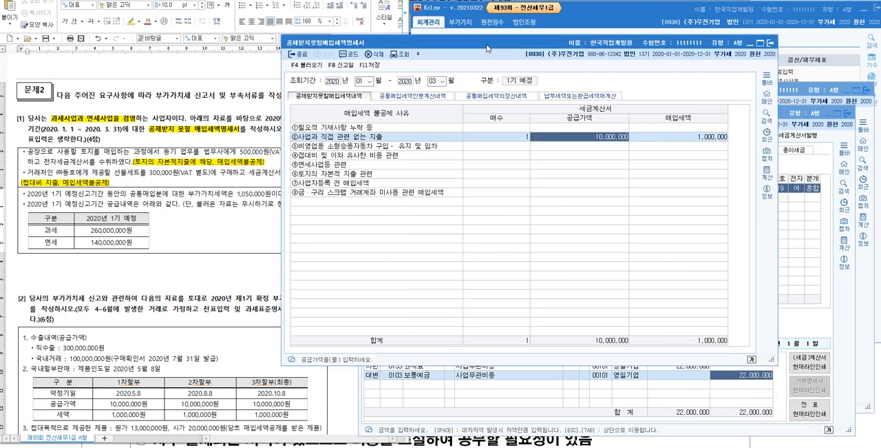
pyautogui.click(316, 65)
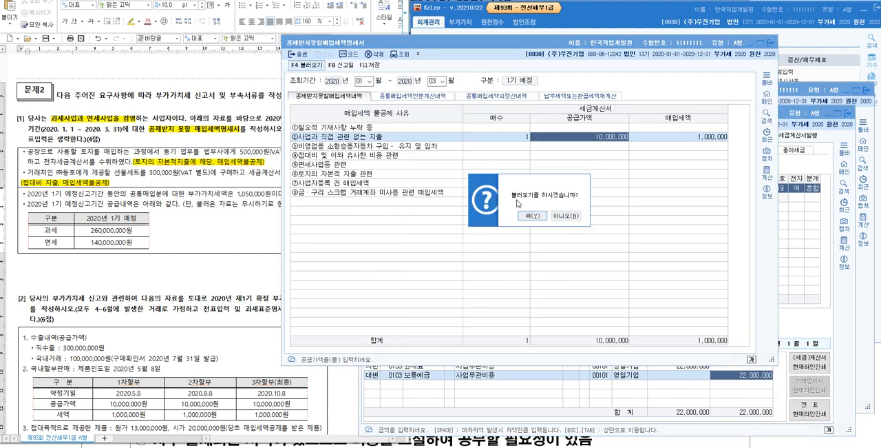
pyautogui.click(531, 215)
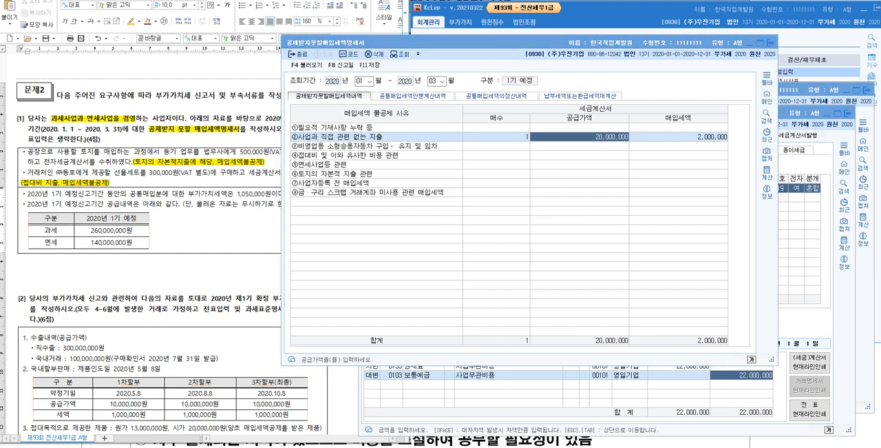
# - Leave the 부가가치세신고서 data unsaved and requery January 1 to March 31, 2020 with fresh voucher data
pyautogui.click(866, 275)
pyautogui.press('Escape')
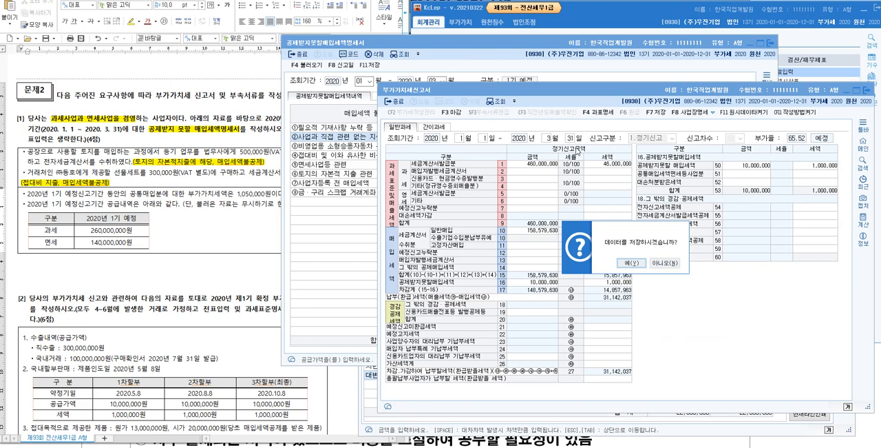
pyautogui.click(667, 264)
pyautogui.write('3')
pyautogui.press('Return')
pyautogui.hotkey('shift', 'Tab')
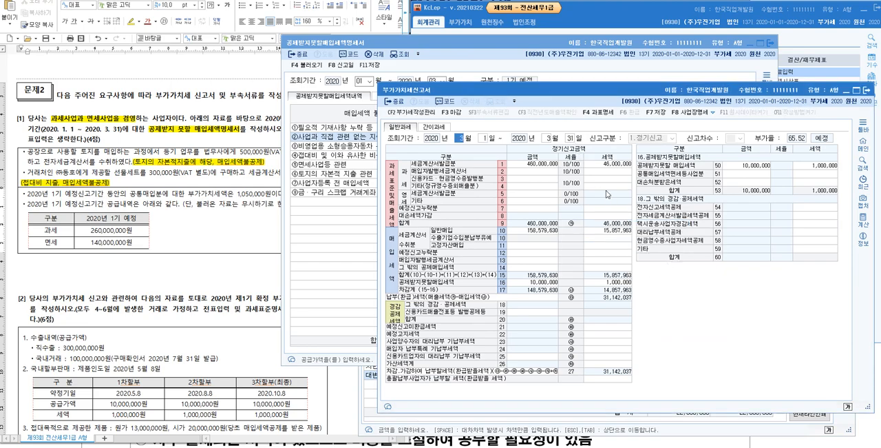
pyautogui.write('1')
pyautogui.press('Return')
pyautogui.press('Return')
pyautogui.press('Return')
pyautogui.press('Return')
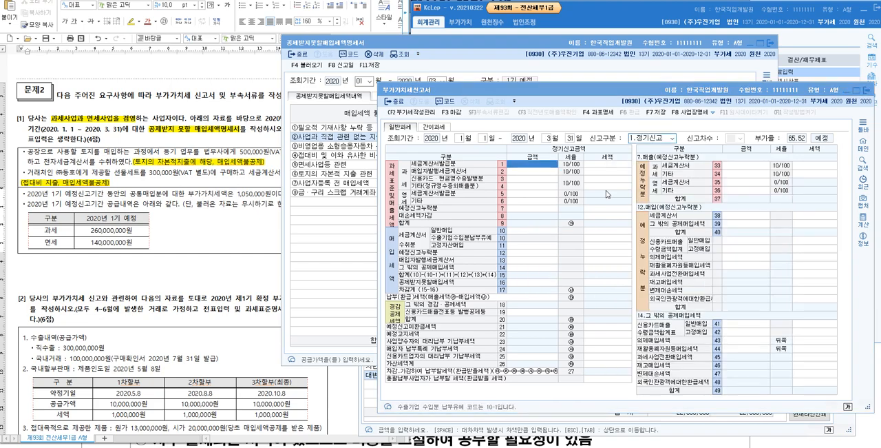
pyautogui.press('Return')
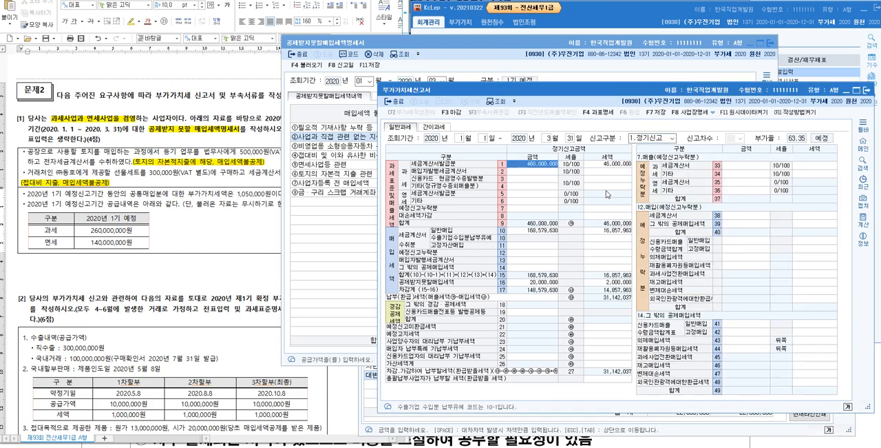
# - Compare line 16 공제받지못할매입세액 and its breakdown with line 10 일반매입 in the return
pyautogui.click(542, 283)
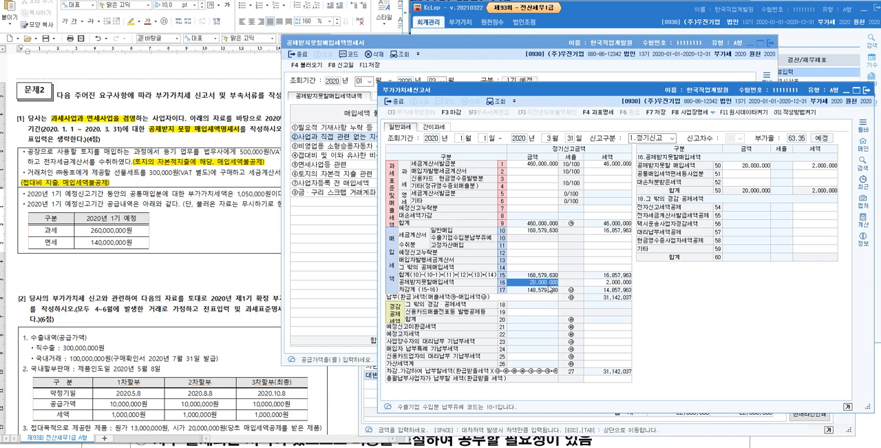
pyautogui.click(542, 232)
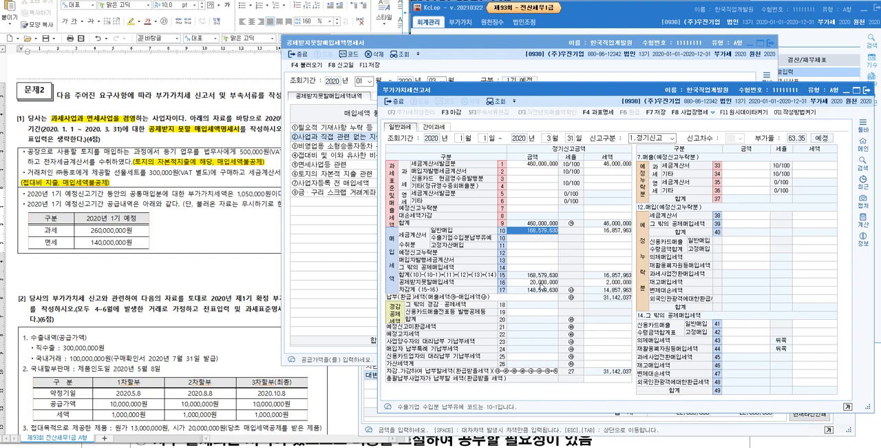
pyautogui.click(540, 283)
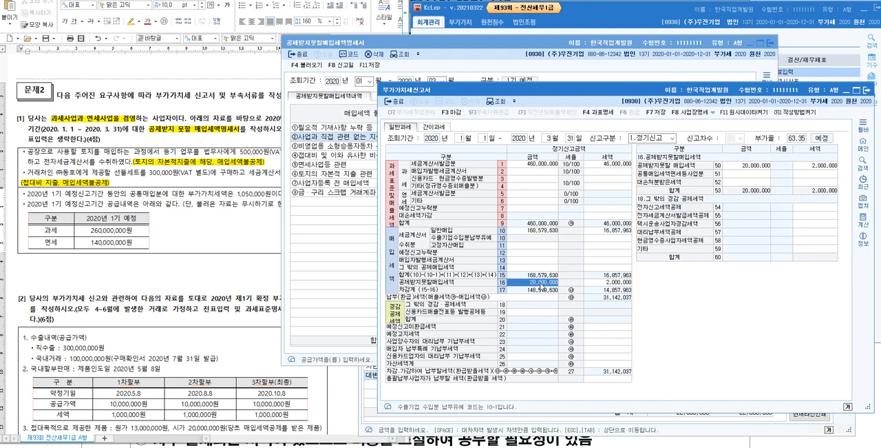
pyautogui.click(544, 233)
pyautogui.click(550, 282)
# - Close the 매입매출전표입력 window and move the 공제받지못할매입세액명세서 window clear of the exam document
pyautogui.hotkey('alt', 'Tab')
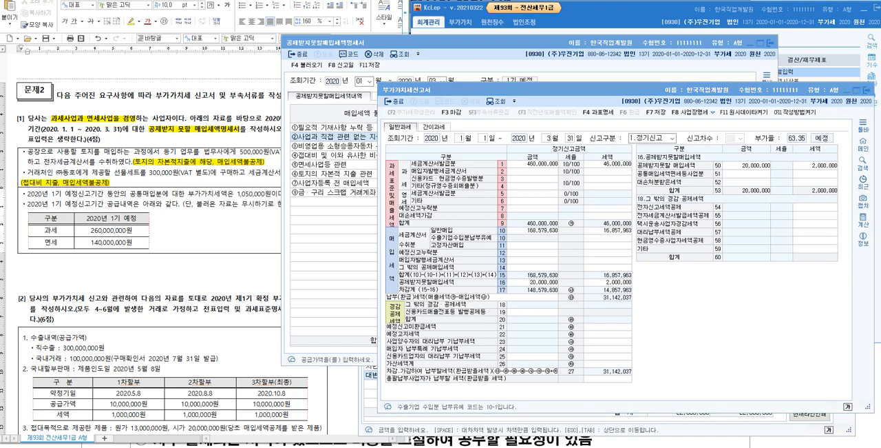
pyautogui.hotkey('alt', 'Tab')
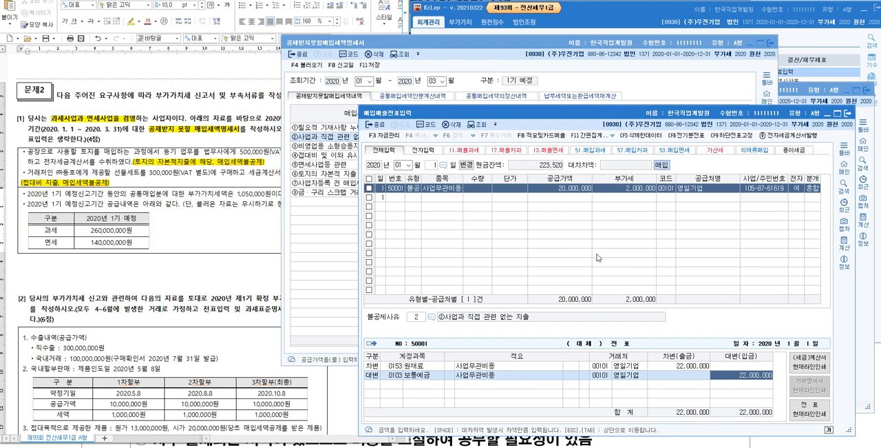
pyautogui.click(204, 162)
pyautogui.moveTo(212, 162); pyautogui.dragTo(176, 163)
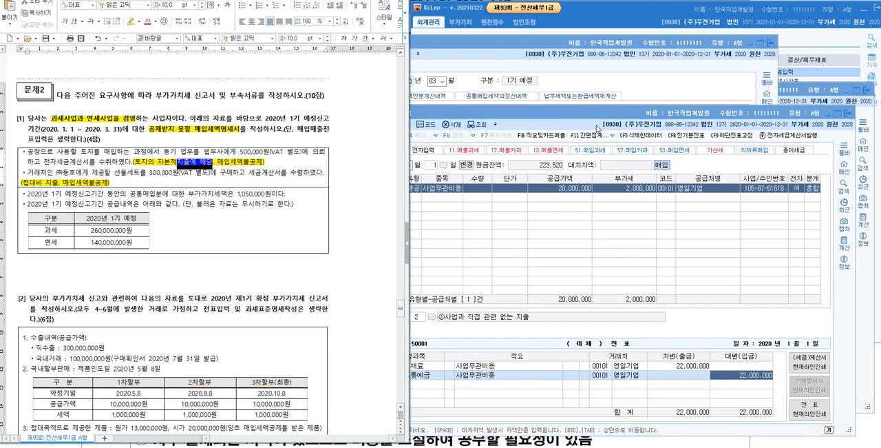
pyautogui.click(715, 117)
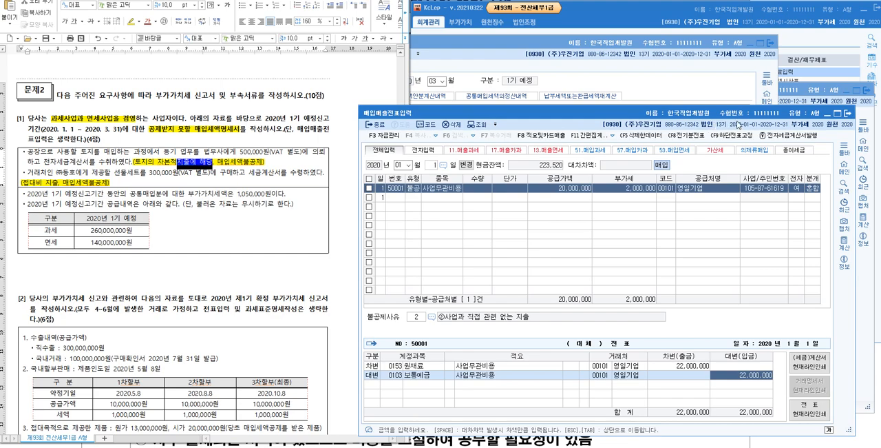
pyautogui.click(850, 115)
pyautogui.moveTo(562, 47); pyautogui.dragTo(646, 33)
# - Highlight "공통매입분에 대한 부가가치세액은 1,050,000원" in yellow in problem [1] of the exam document
pyautogui.click(73, 233)
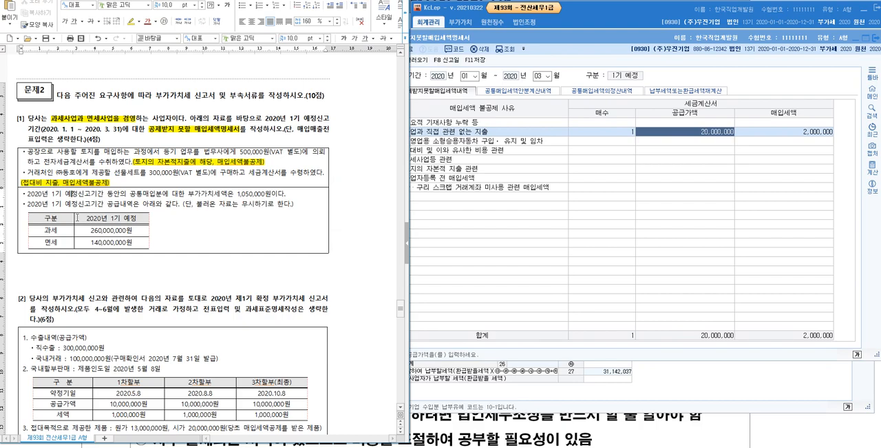
pyautogui.moveTo(130, 194); pyautogui.dragTo(271, 195)
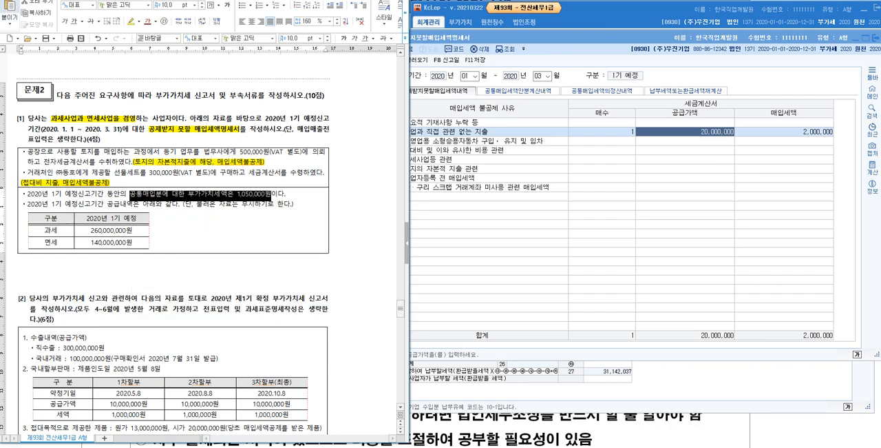
pyautogui.click(130, 23)
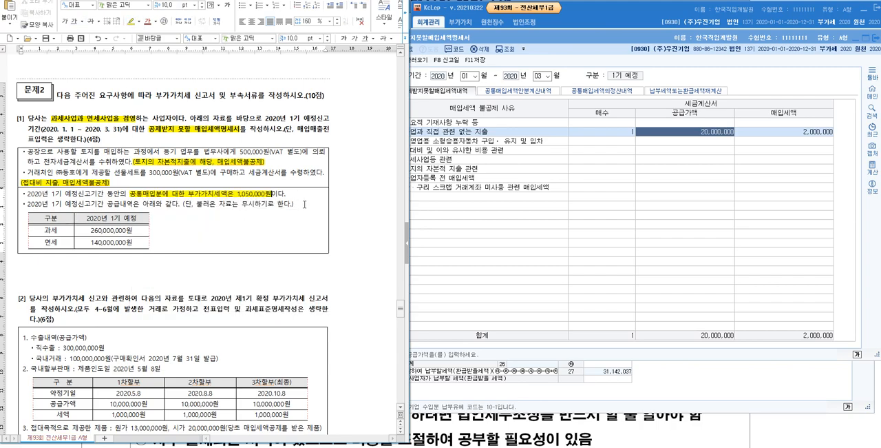
# - Add the note "공통매입분 : 면세분에 대해서는 매입세액불공제 처리, 과세분에 대해서는 매입세액공제" below problem [1]
pyautogui.click(231, 270)
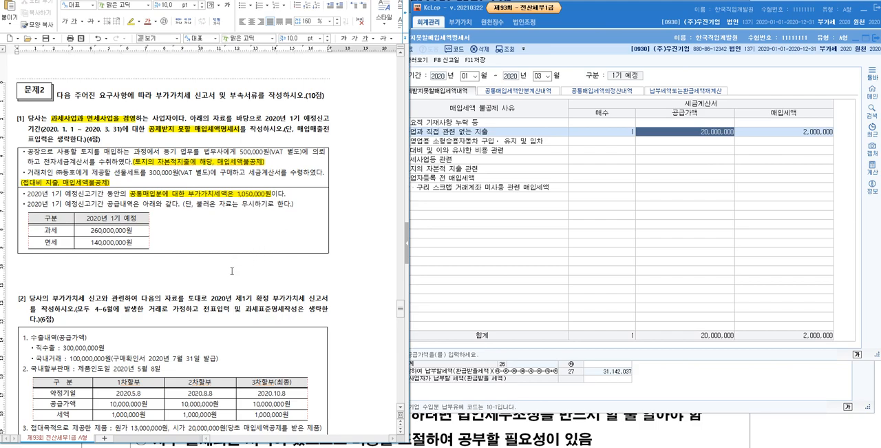
pyautogui.write('공통매입분 : 면세분에 대해서')
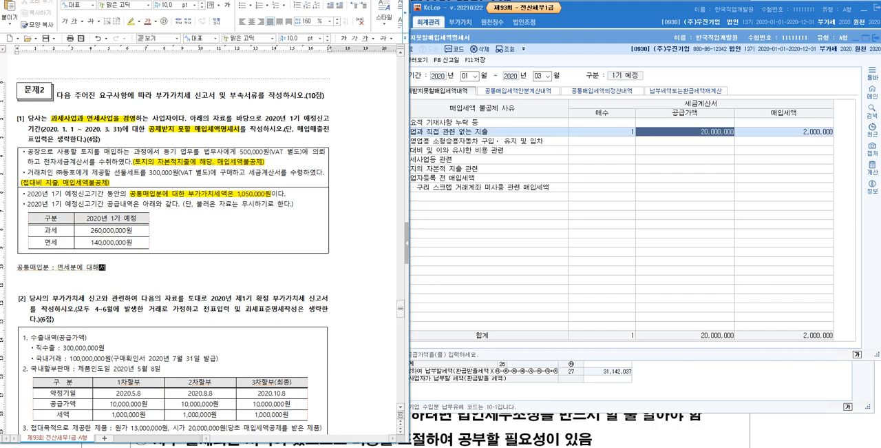
pyautogui.write('는 매입세액불공제 처리, ')
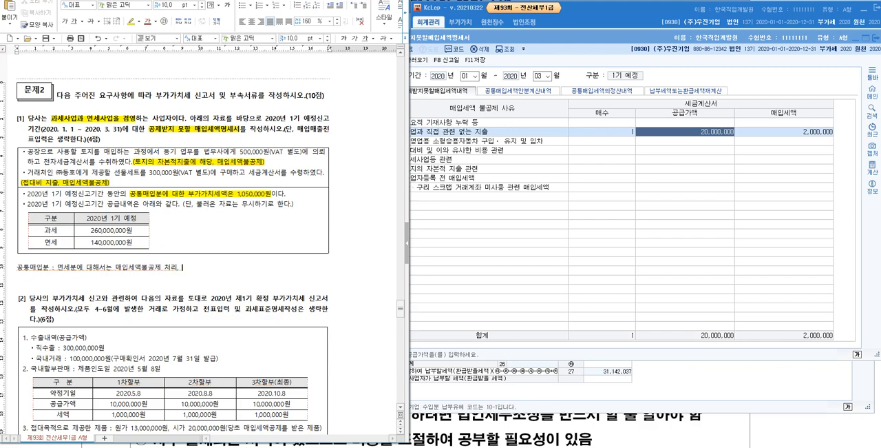
pyautogui.write('과세분에 대해서는 매입세액공제')
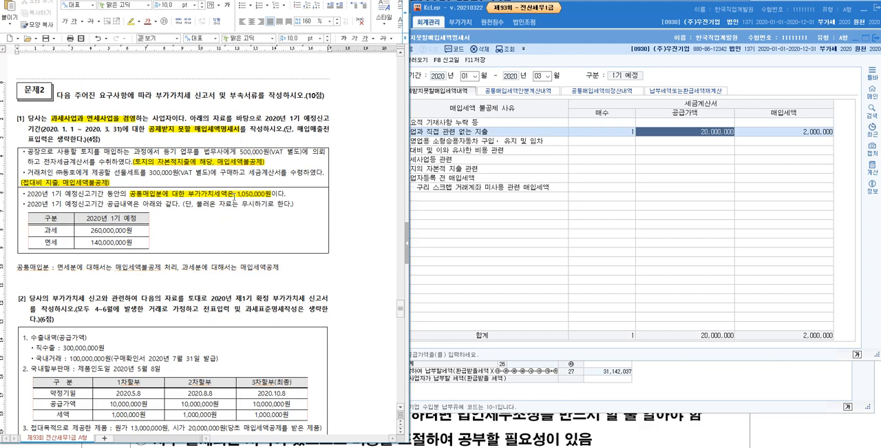
# - Write "불공제매입세액 = 공통매입세액 X" with a dashed fraction line on a new line below the note
pyautogui.moveTo(237, 194); pyautogui.dragTo(271, 194)
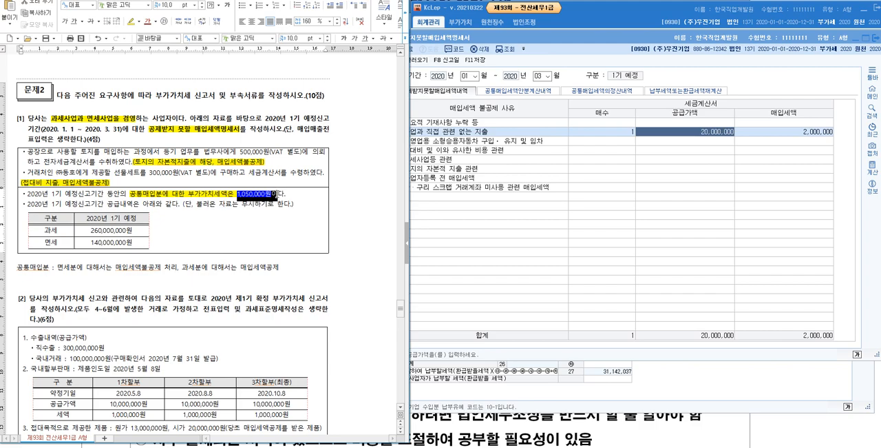
pyautogui.click(157, 267)
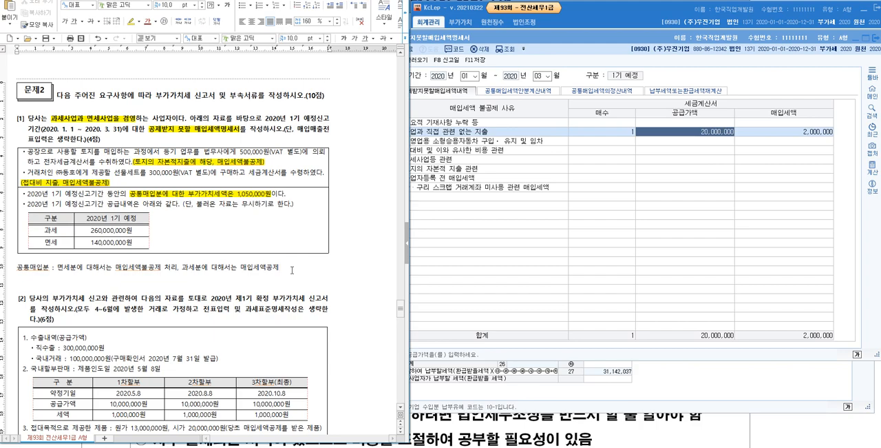
pyautogui.press('Return')
pyautogui.press('Return')
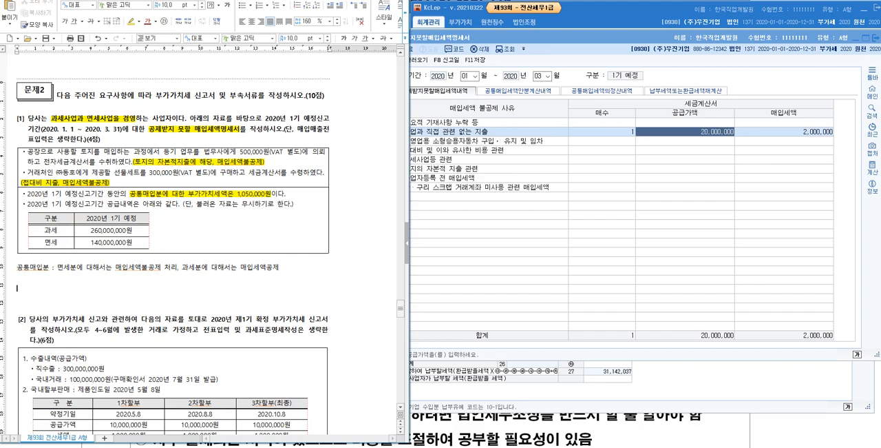
pyautogui.write('부')
pyautogui.write('ㄹ고')
pyautogui.write('ㅇ제')
pyautogui.write('매입세액')
pyautogui.write('= ')
pyautogui.write('공통매입')
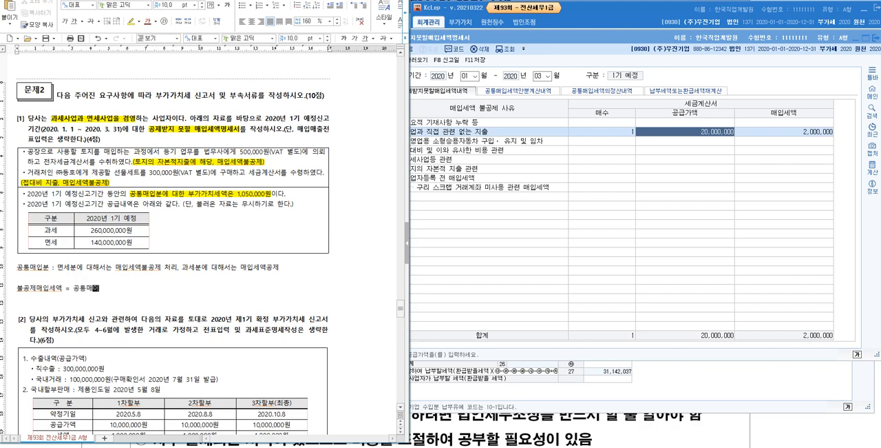
pyautogui.write('세액 X -------------------------')
pyautogui.press('Return')
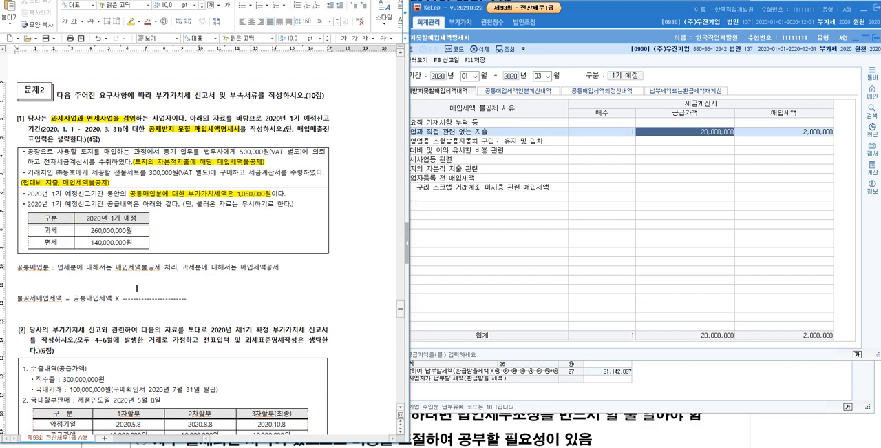
# - Enter 면세공급가액 above the fraction line and 총공급가액 below it
pyautogui.write('austprhdr')
pyautogui.press('BackSpace')
pyautogui.press('BackSpace')
pyautogui.press('BackSpace')
pyautogui.press('BackSpace')
pyautogui.press('BackSpace')
pyautogui.press('BackSpace')
pyautogui.press('BackSpace')
pyautogui.press('BackSpace')
pyautogui.press('BackSpace')
pyautogui.write('면세공급가액')
pyautogui.press('Down')
pyautogui.write('총공급가액')
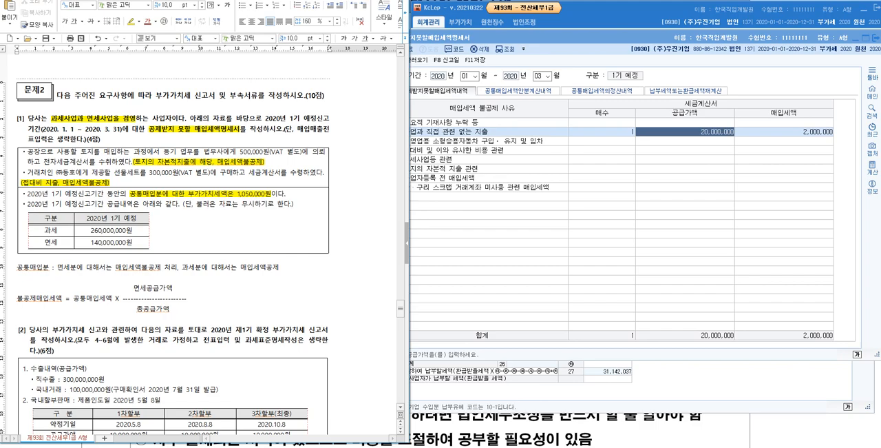
pyautogui.write('(과세 + 면세) =')
# - Extend the denominator with "(과세 + 면세) = 400,000,000원" and the numerator with "= 140,000,000원"
pyautogui.write('400,000,000원')
pyautogui.click(191, 298)
pyautogui.click(212, 288)
pyautogui.write('= 140,000,000')
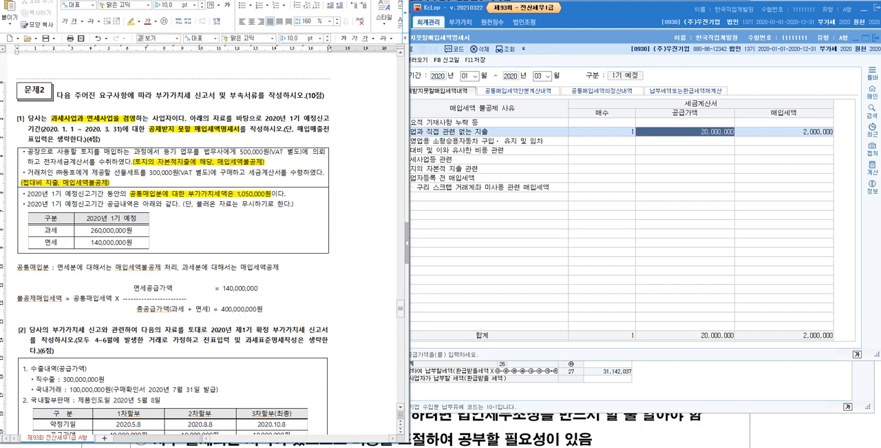
pyautogui.write('원')
# - Add blank lines below the formula and widen the 2020년 1기 예정 column of the supply table
pyautogui.click(304, 314)
pyautogui.press('Return')
pyautogui.press('Return')
pyautogui.press('Return')
pyautogui.press('Return')
pyautogui.press('Return')
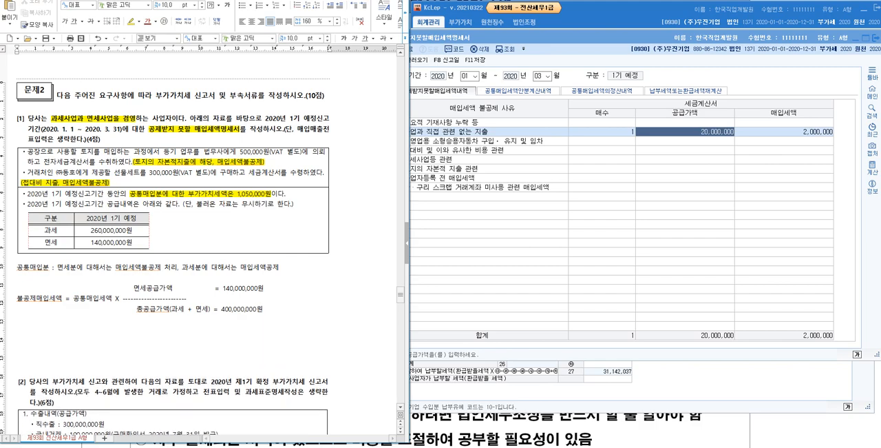
pyautogui.moveTo(148, 219); pyautogui.dragTo(192, 219)
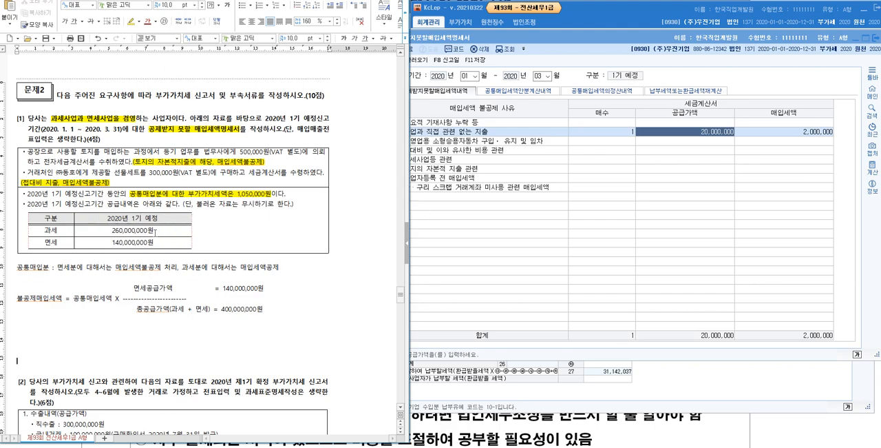
# - Split the 면세 row of the supply table into two rows and increase the table's height
pyautogui.click(171, 233)
pyautogui.click(169, 242)
pyautogui.moveTo(63, 243); pyautogui.dragTo(94, 242)
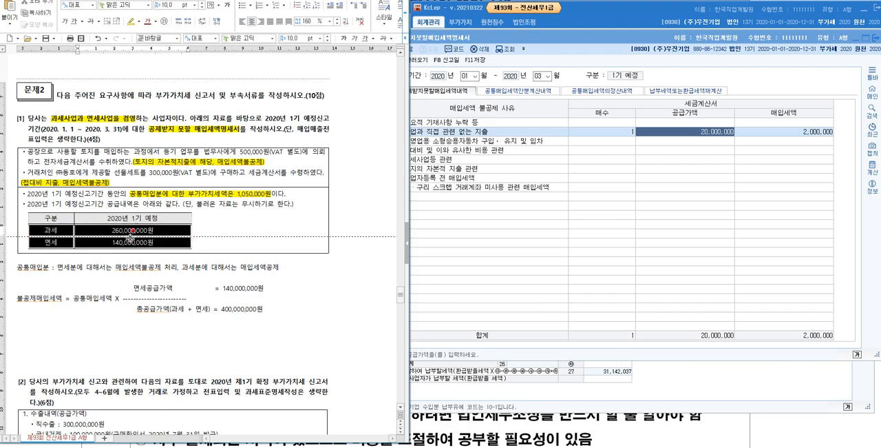
pyautogui.rightClick(95, 242)
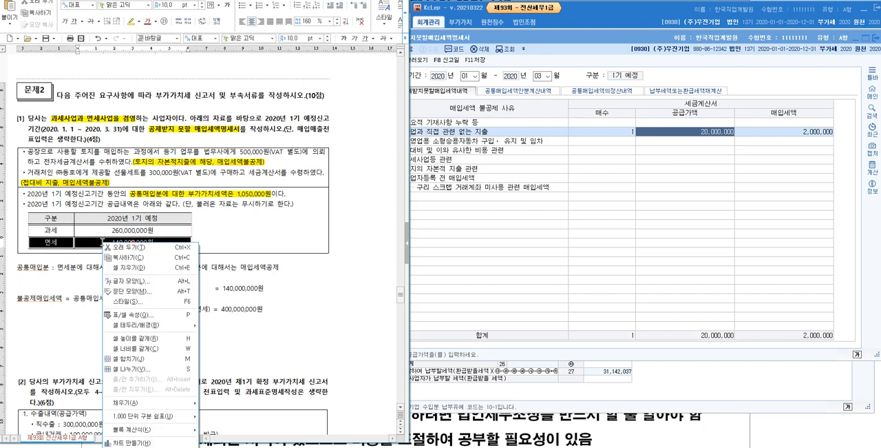
pyautogui.click(140, 372)
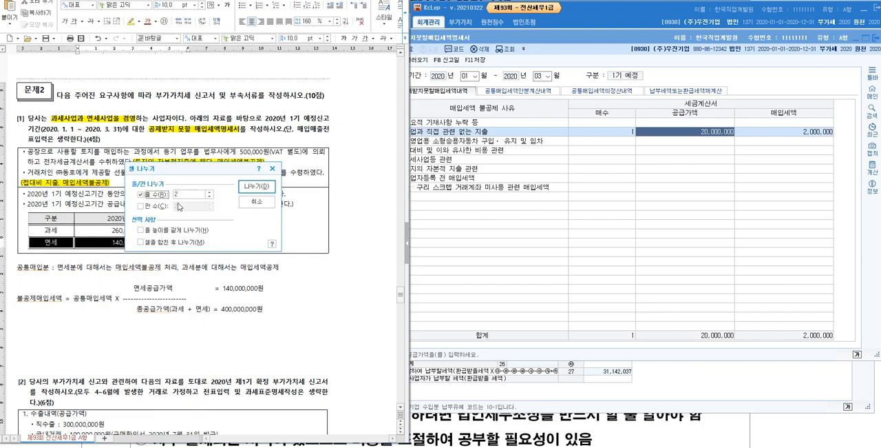
pyautogui.click(256, 186)
pyautogui.click(116, 239)
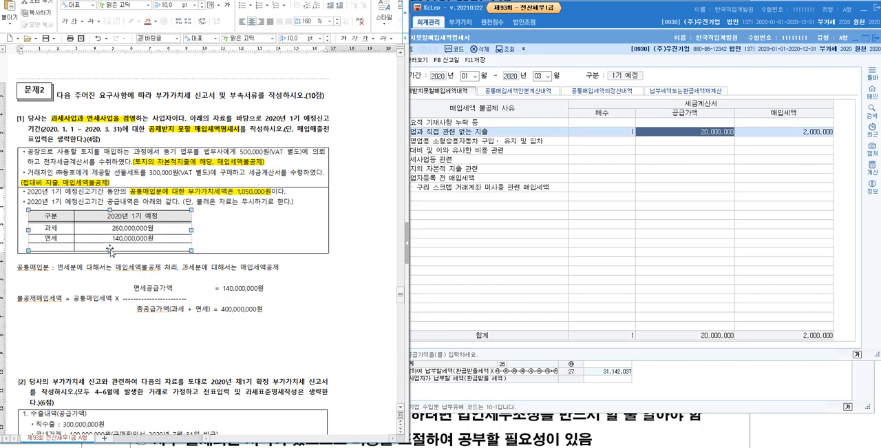
pyautogui.moveTo(110, 251); pyautogui.dragTo(110, 269)
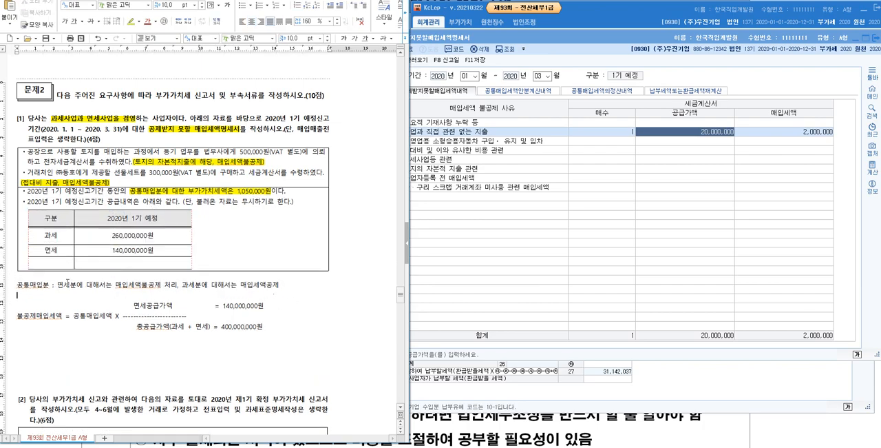
# - Label the new bottom row of the supply table "총 공급가액"
pyautogui.click(62, 263)
pyautogui.write('총')
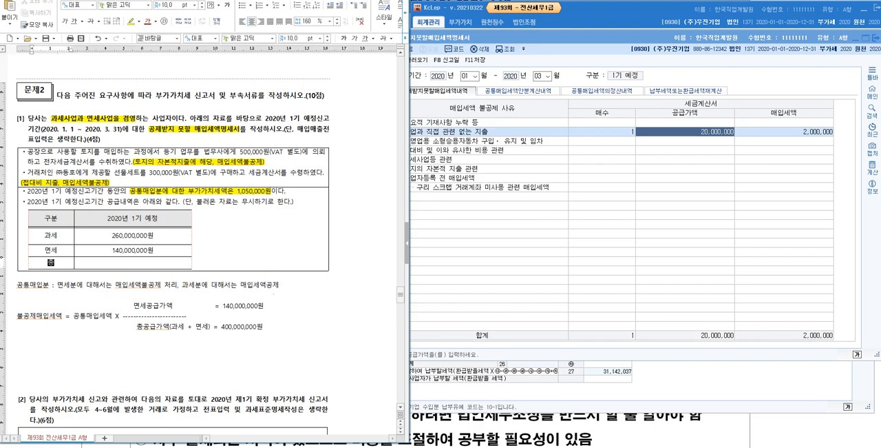
pyautogui.write(' 계급가액')
pyautogui.click(110, 201)
pyautogui.moveTo(64, 201); pyautogui.dragTo(178, 204)
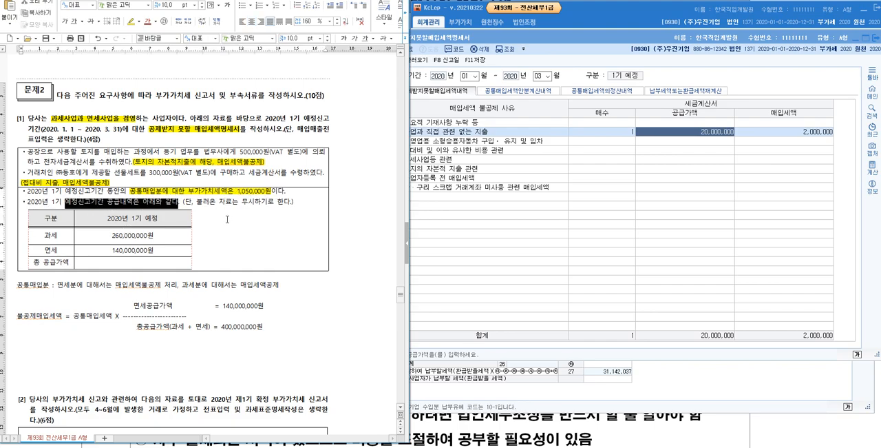
pyautogui.click(227, 219)
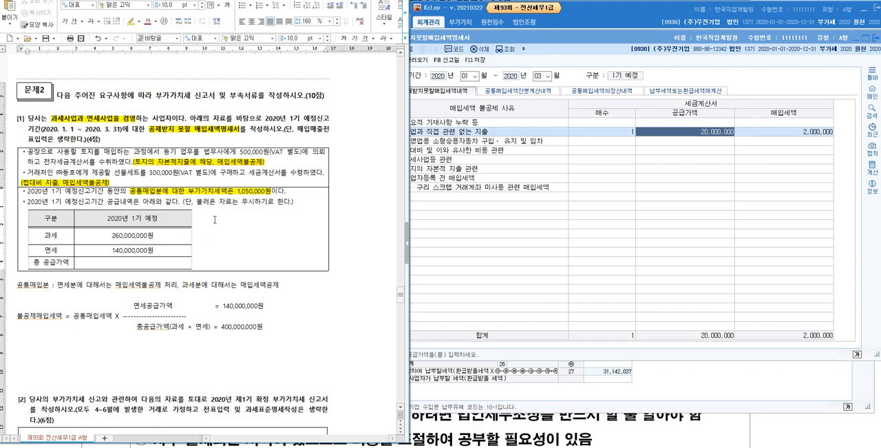